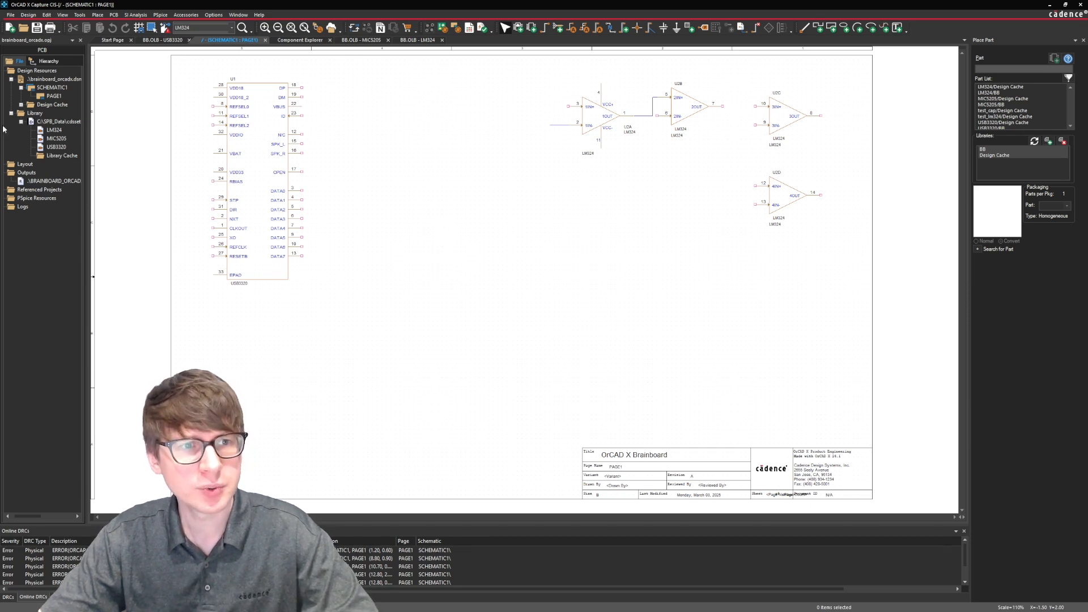
Start a new part from a spreadsheet in the BB library and name it DEMO.
right_click(43, 122)
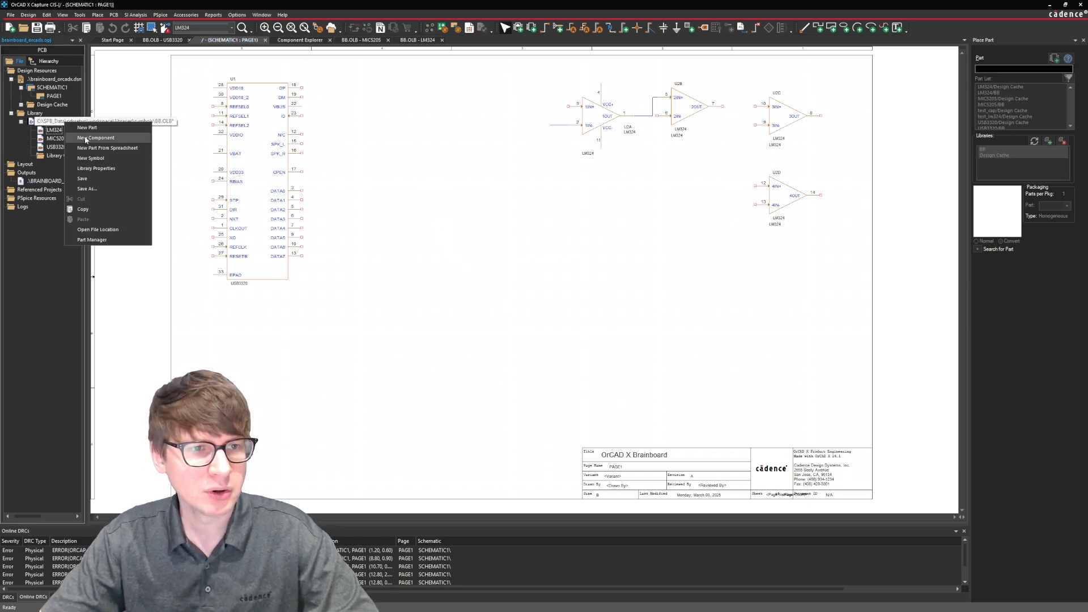
click(88, 148)
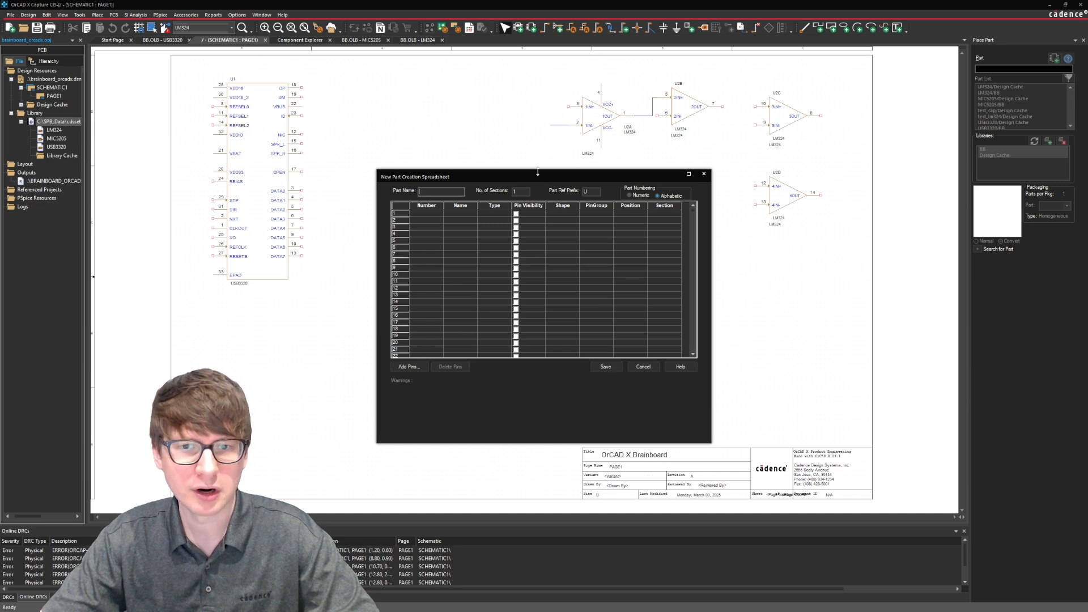
drag(529, 178, 475, 165)
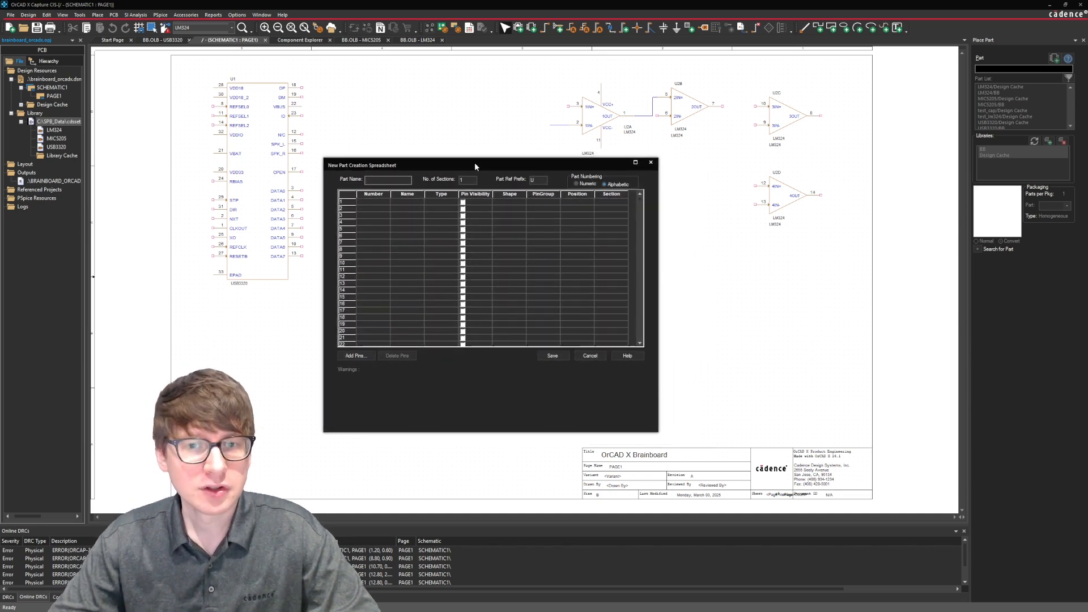
click(383, 181)
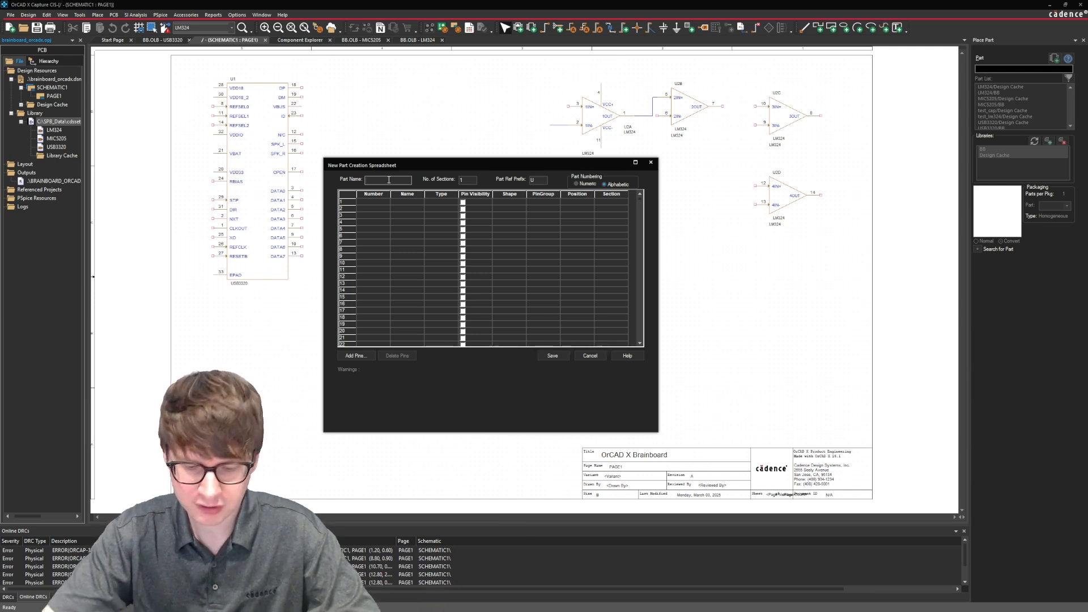
text(EMO)
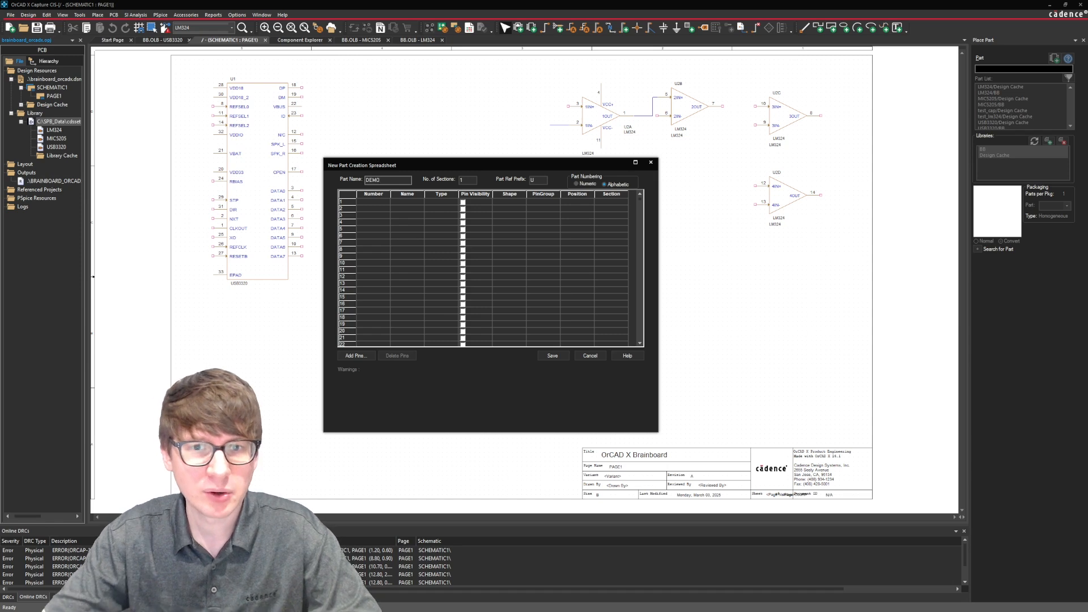
Set the DEMO part's number of sections to 3.
click(464, 181)
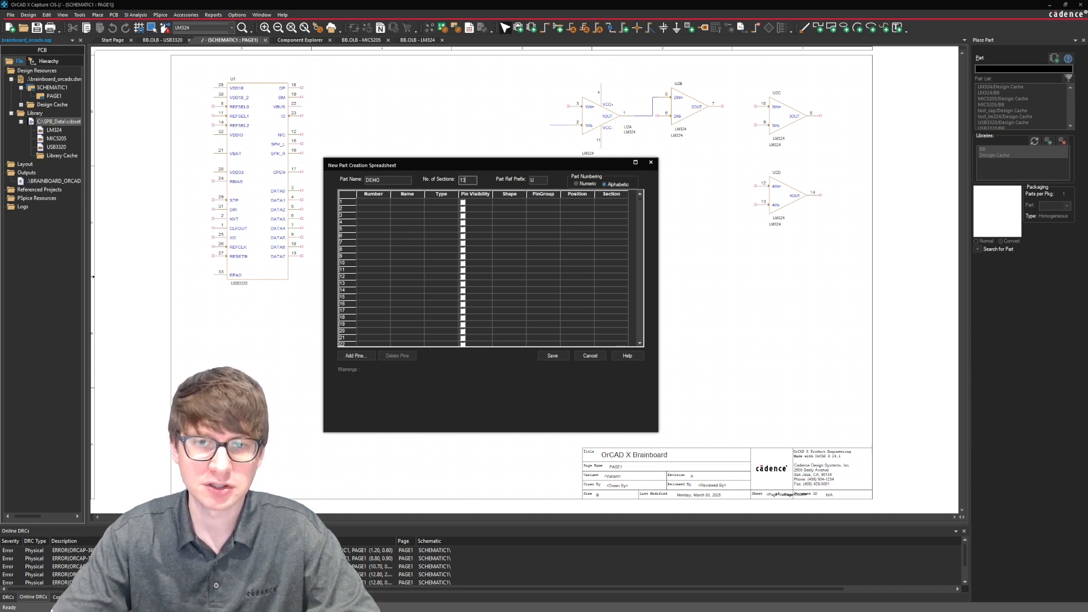
key(BackSpace)
key(BackSpace)
text(3)
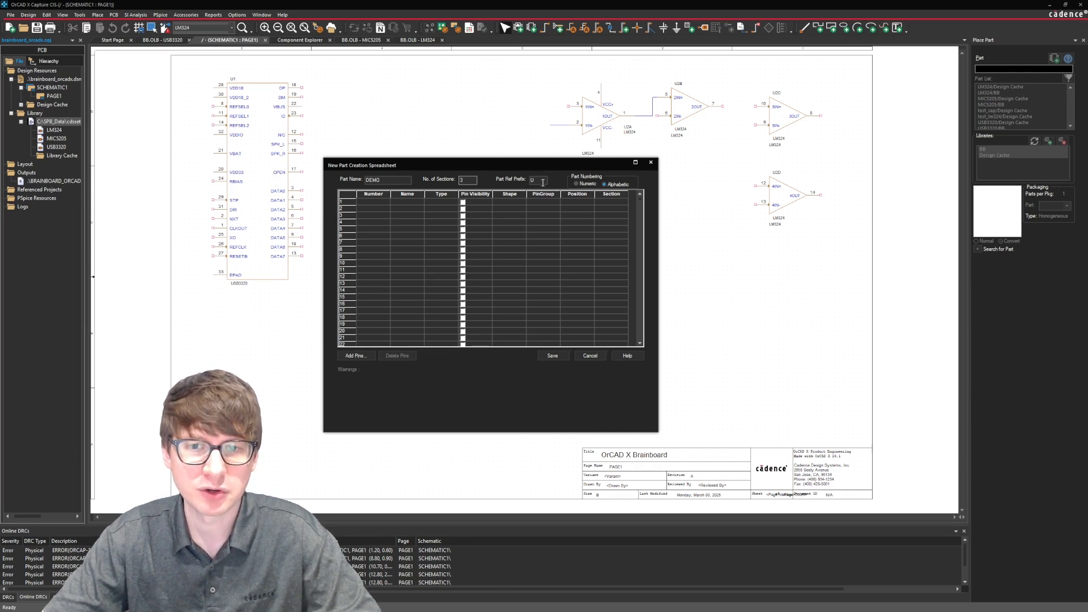
Examine how many pin rows the new part spreadsheet offers and which Type and Position options a pin can have.
drag(640, 198, 639, 346)
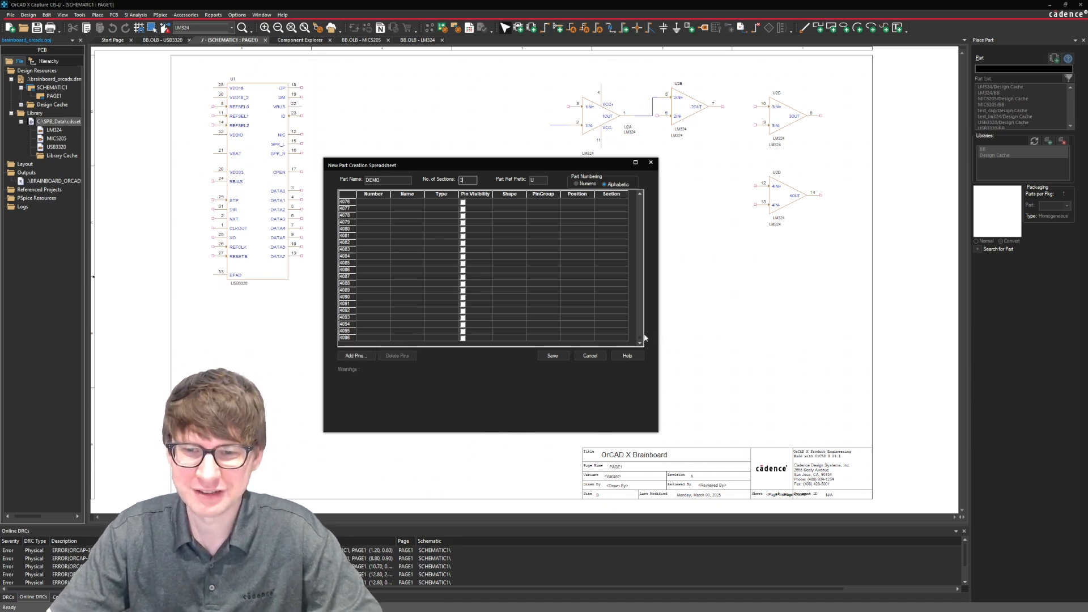
drag(640, 339, 647, 188)
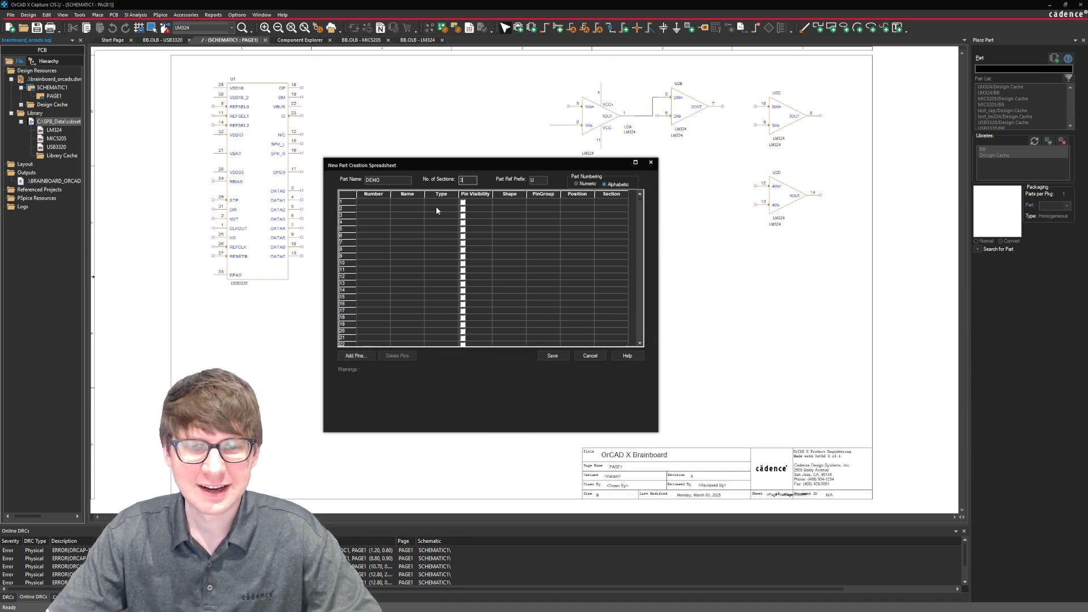
drag(424, 165, 432, 166)
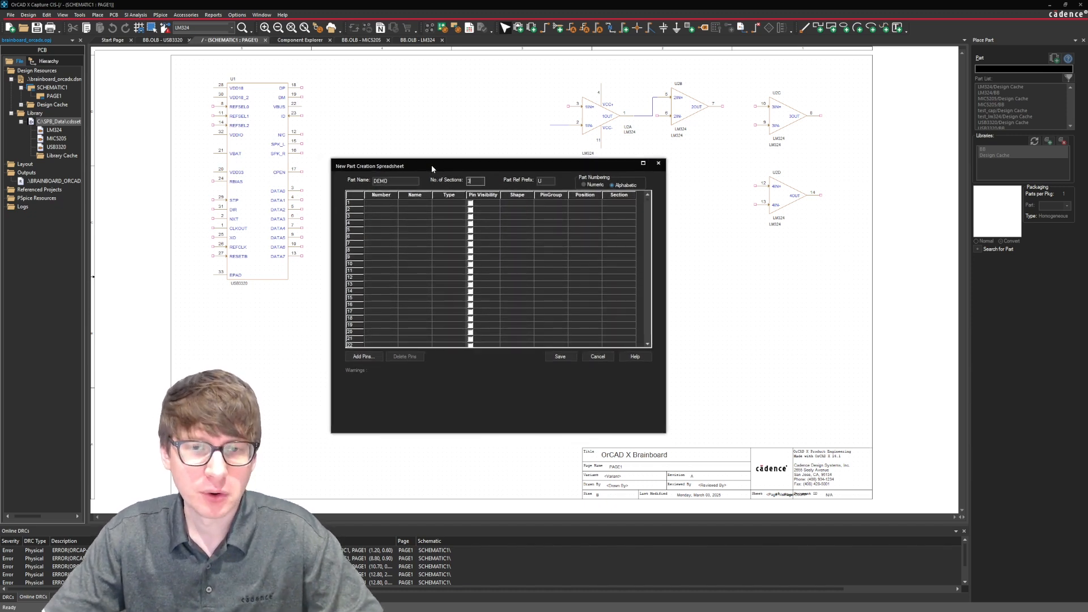
drag(432, 168, 425, 167)
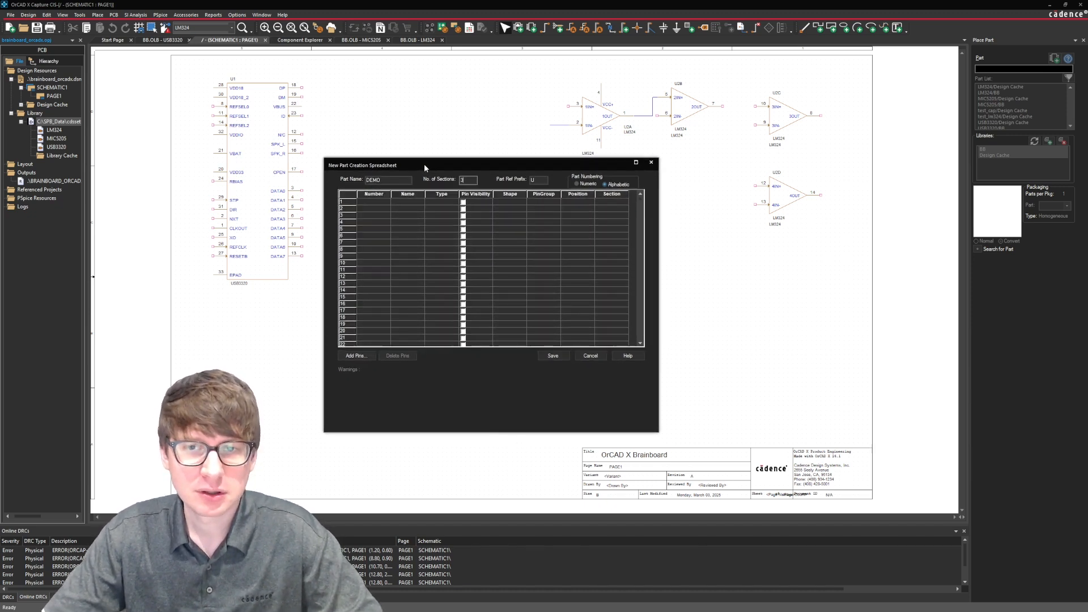
click(376, 202)
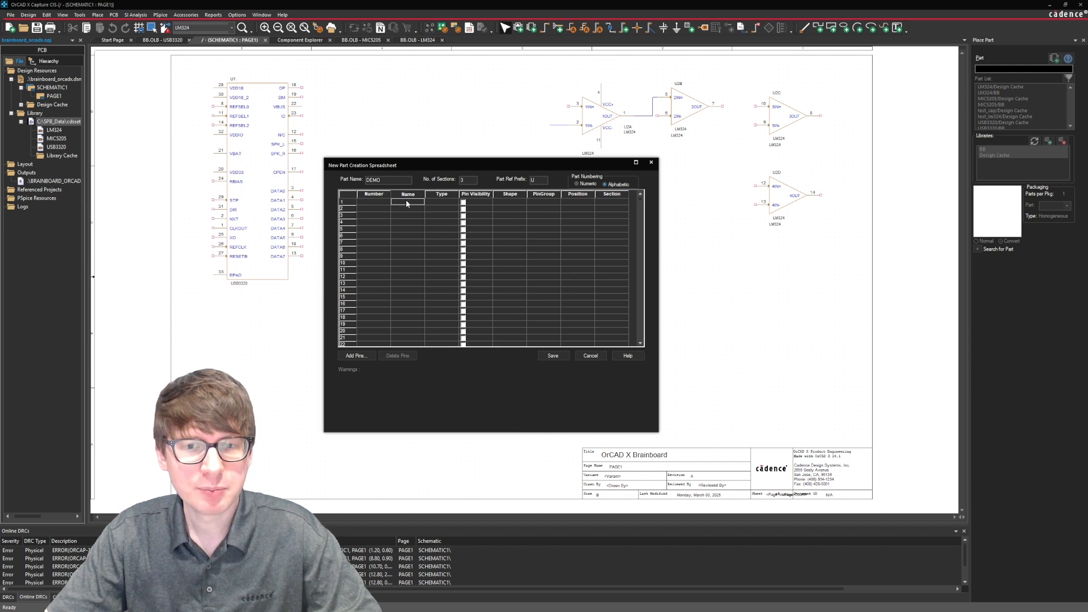
click(438, 202)
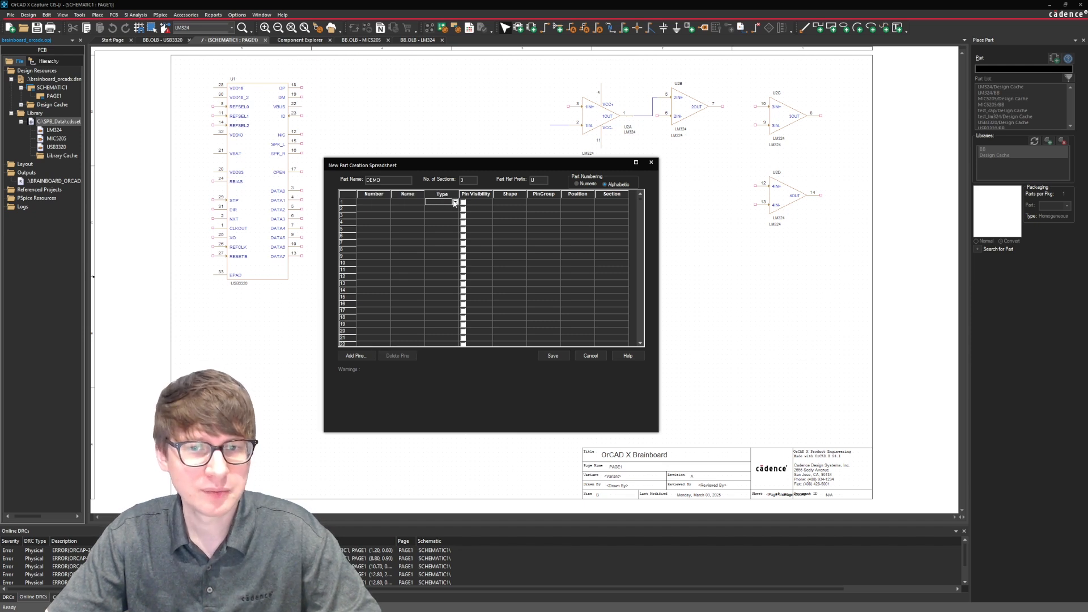
click(454, 201)
click(455, 201)
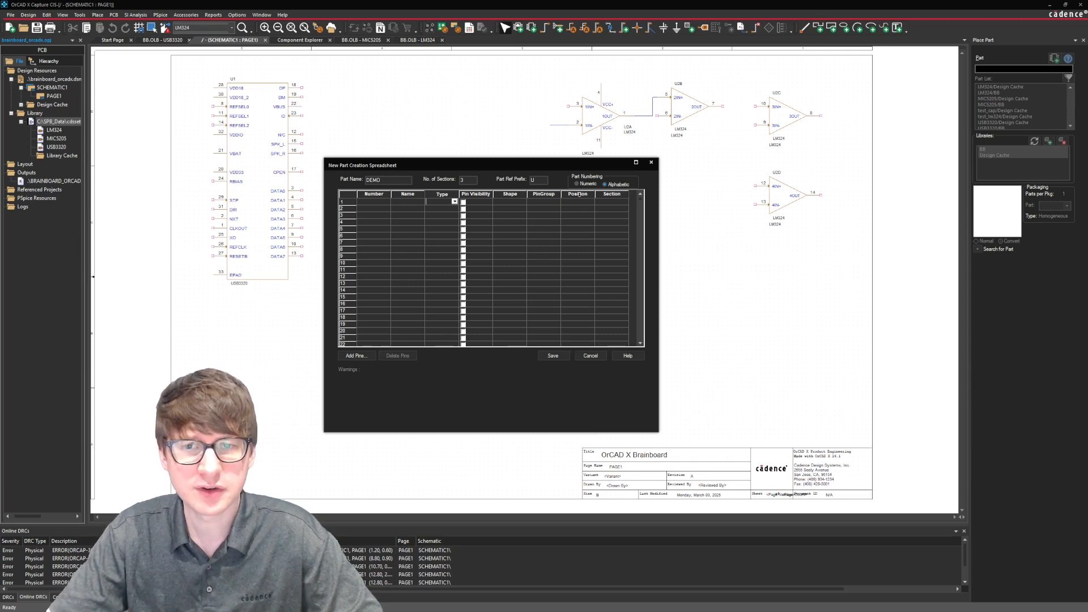
click(578, 202)
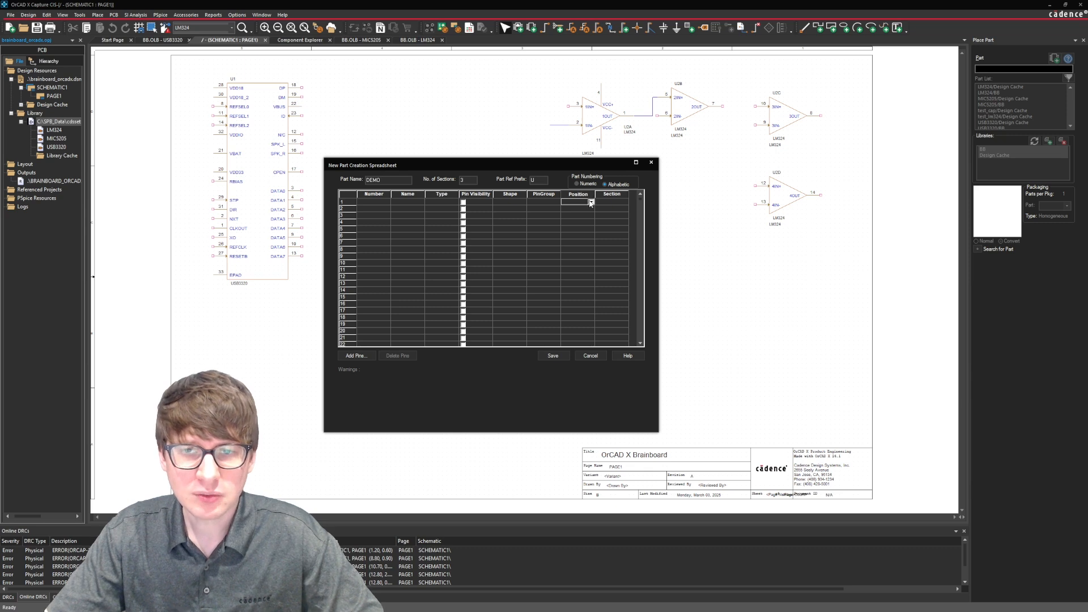
click(590, 201)
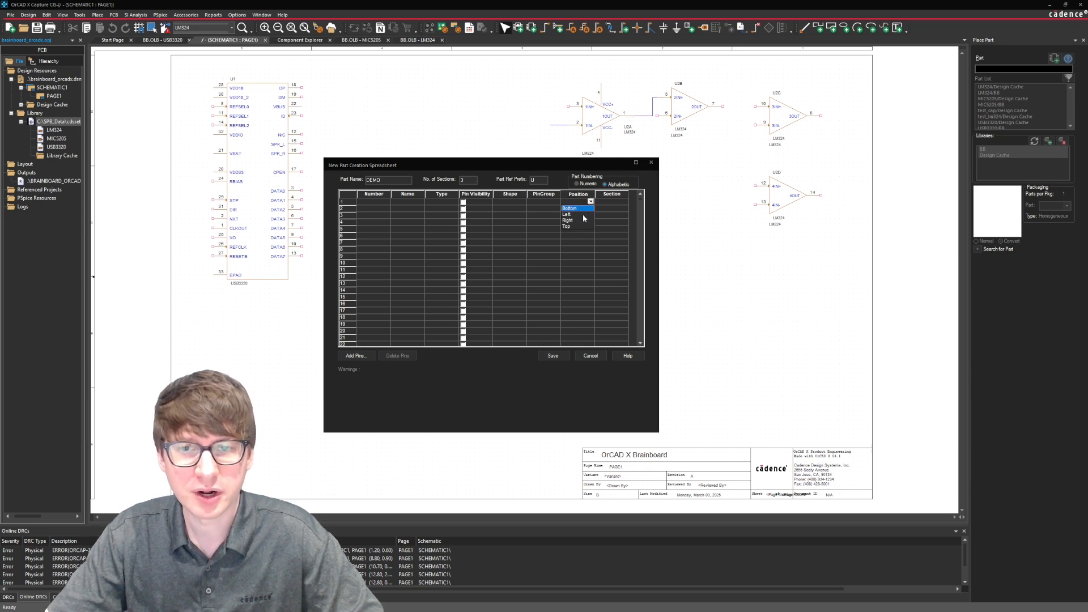
click(590, 202)
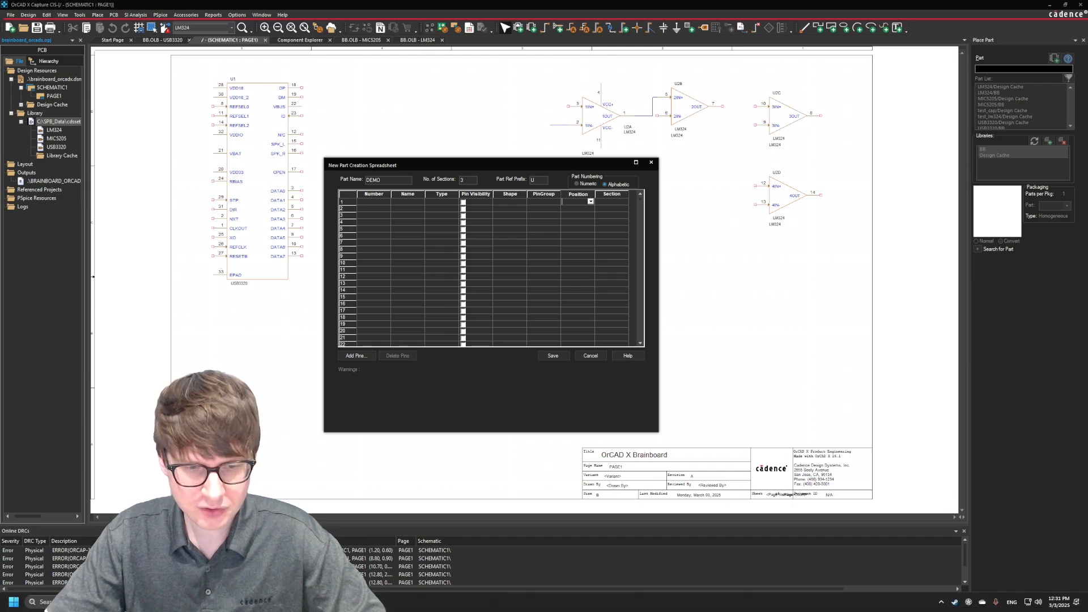
Switch to the blank Excel workbook and arrange it side by side with the part creation spreadsheet.
click(419, 602)
drag(664, 66, 789, 72)
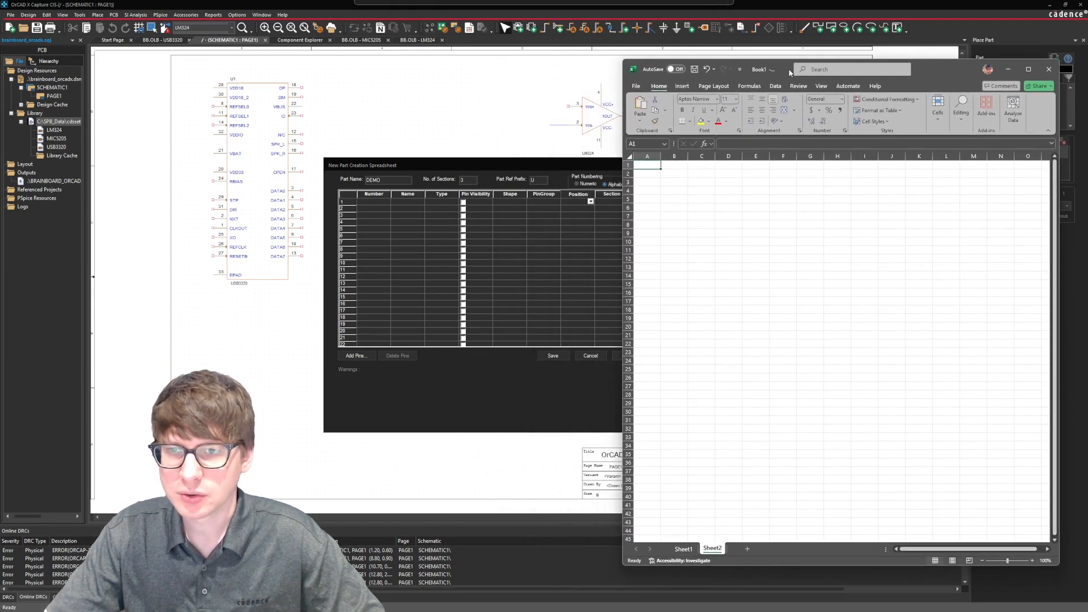
drag(478, 165, 391, 164)
key(alt+Tab)
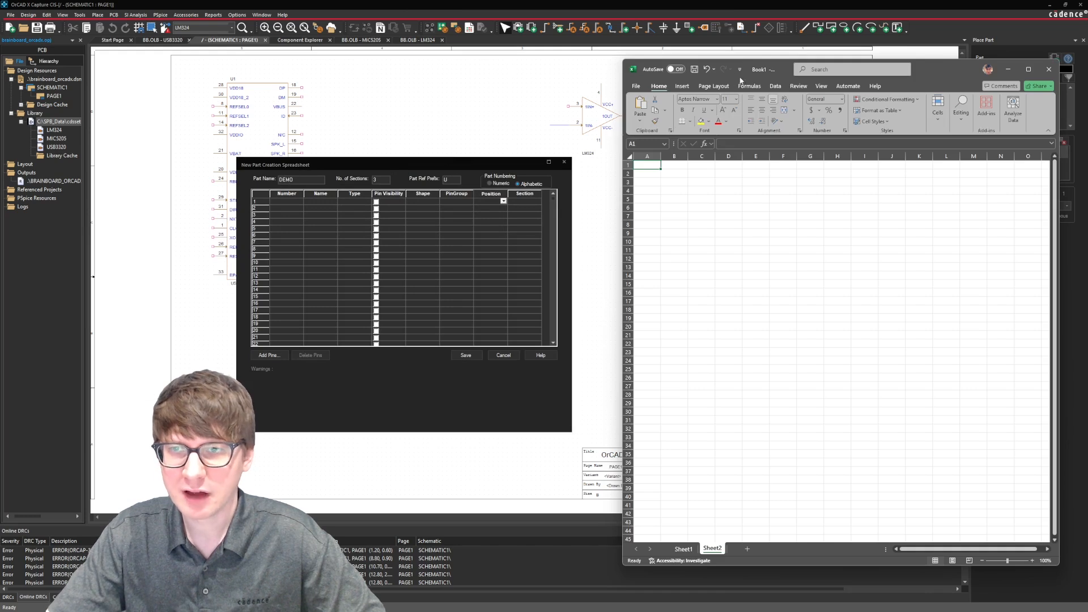
drag(785, 72, 775, 73)
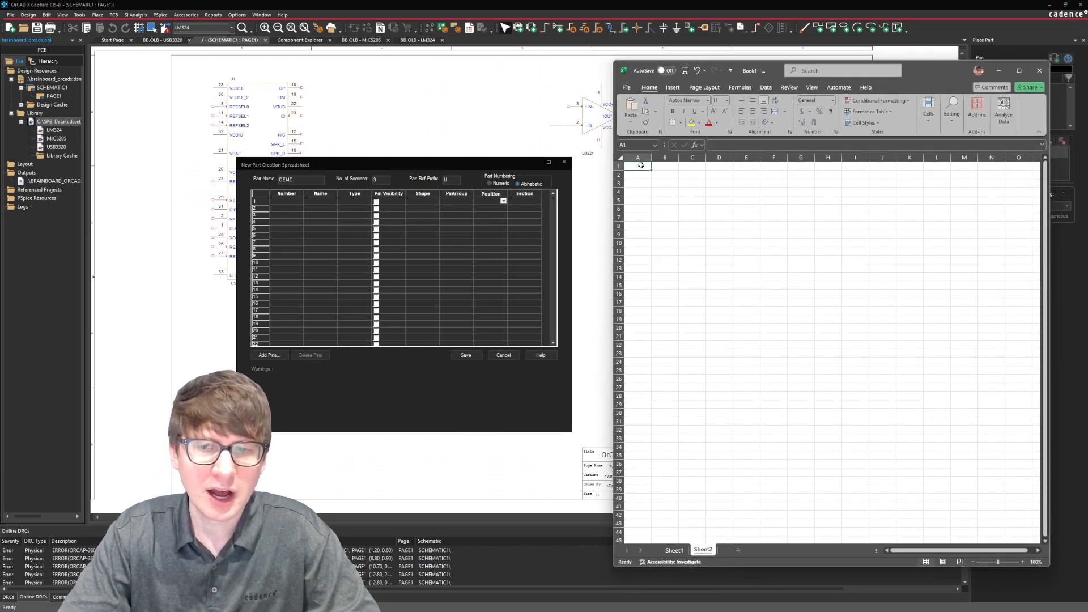
Enter the column headers Number, Name, Type and Pin Visibility in cells A1 to D1 of Sheet2.
text(Num)
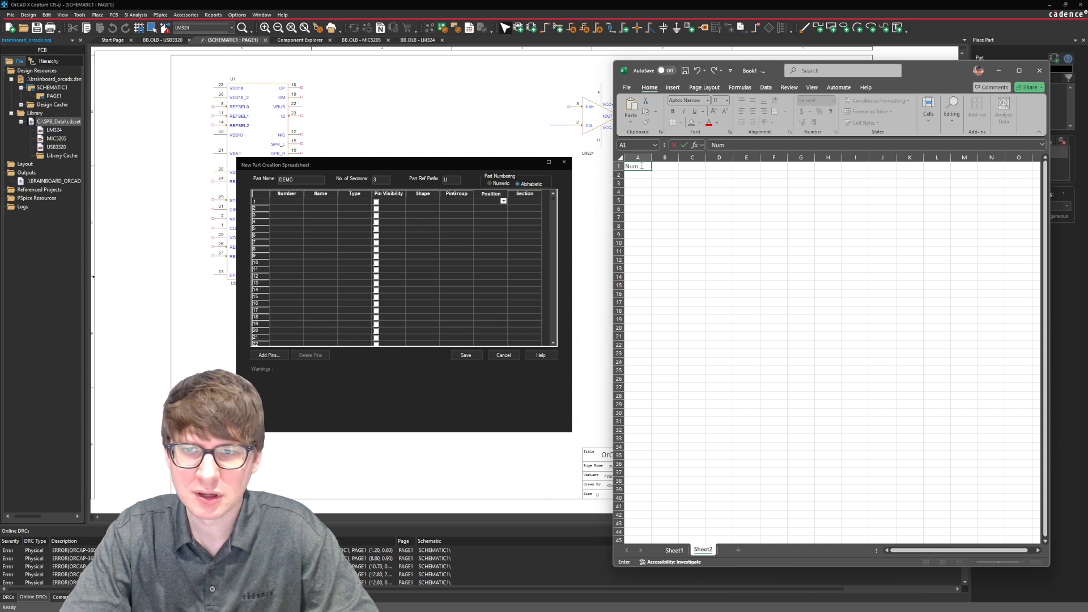
text(ber)
key(Tab)
key(Tab)
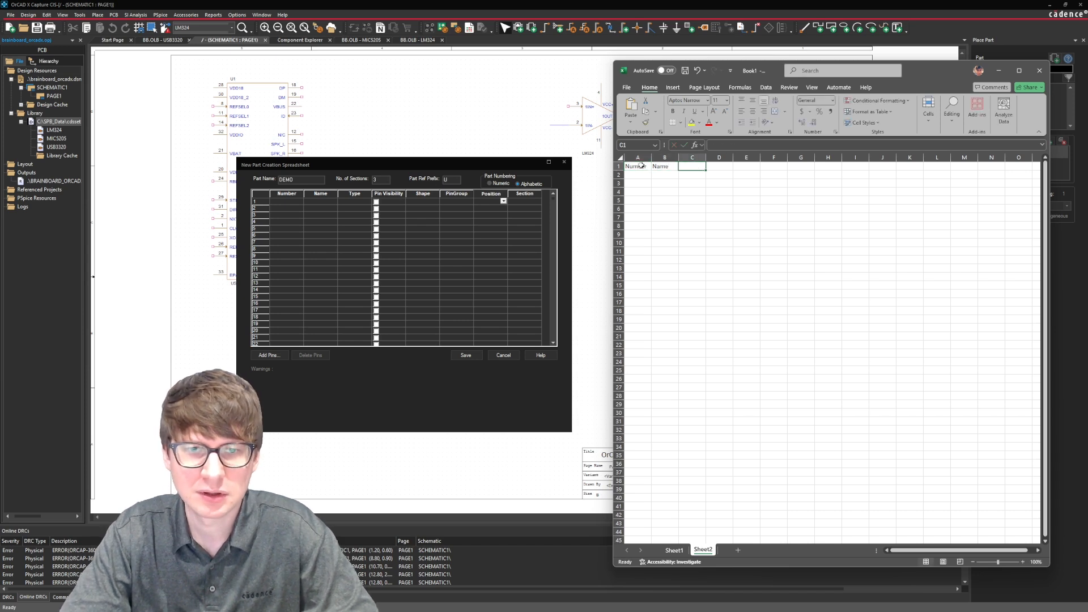
text(Type)
key(Tab)
text(Pin)
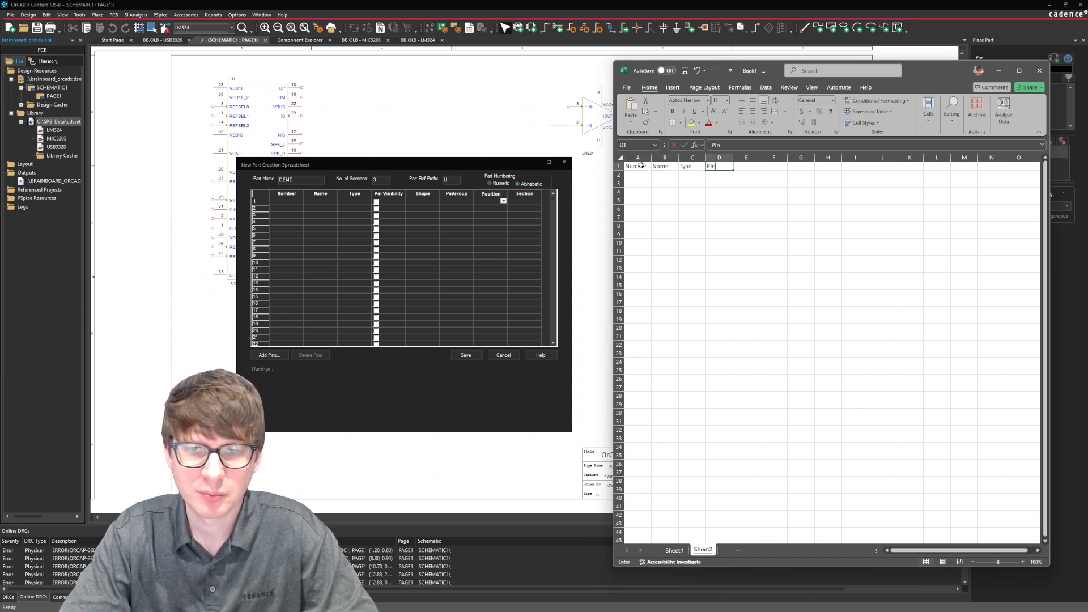
text( Visibil)
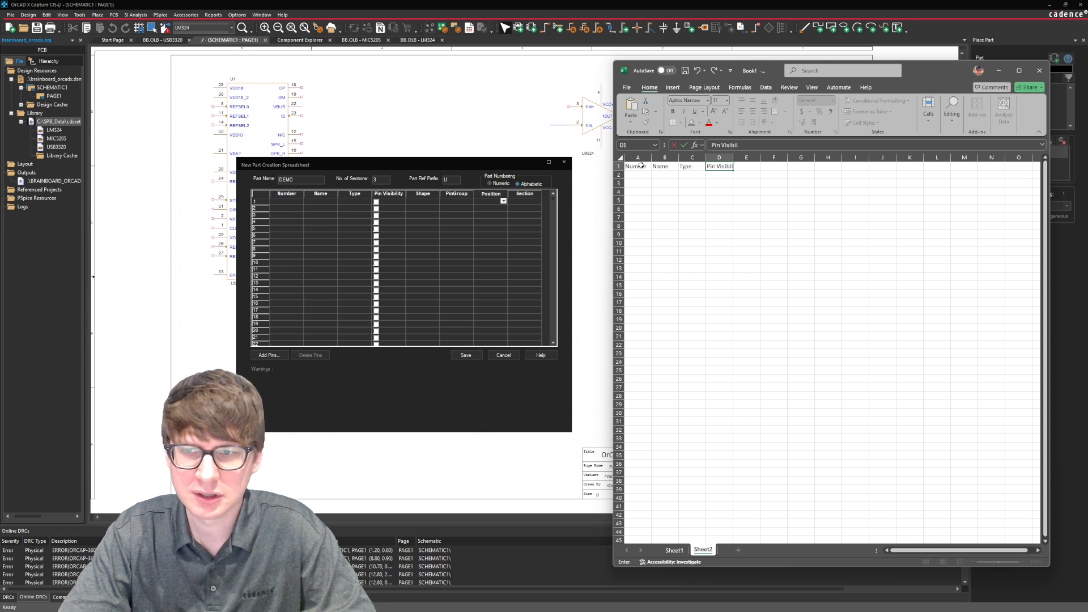
text(ity)
key(Tab)
Enter the remaining column headers Shape, PinGroup, Position and Section in cells E1 to H1.
text(Shape)
key(Tab)
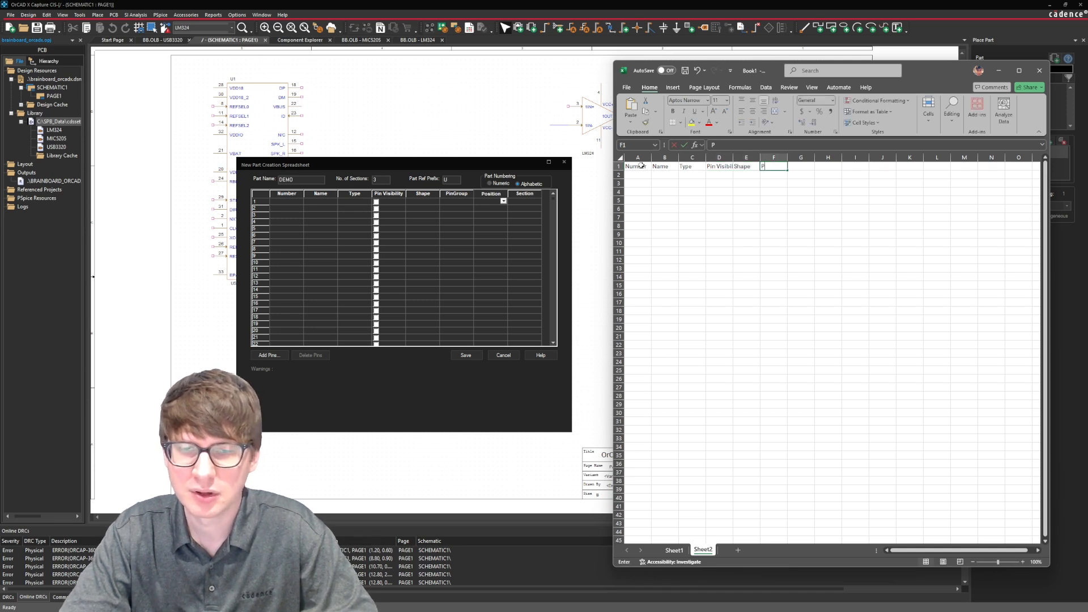
text(PinGroup)
key(Tab)
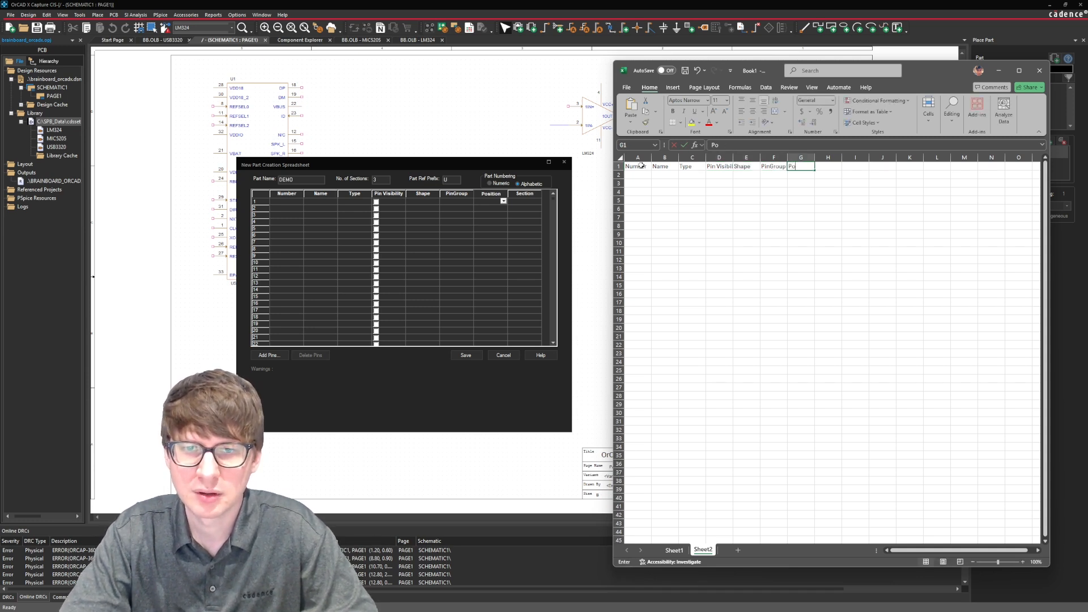
text(Poi)
key(BackSpace)
text(sition)
key(Tab)
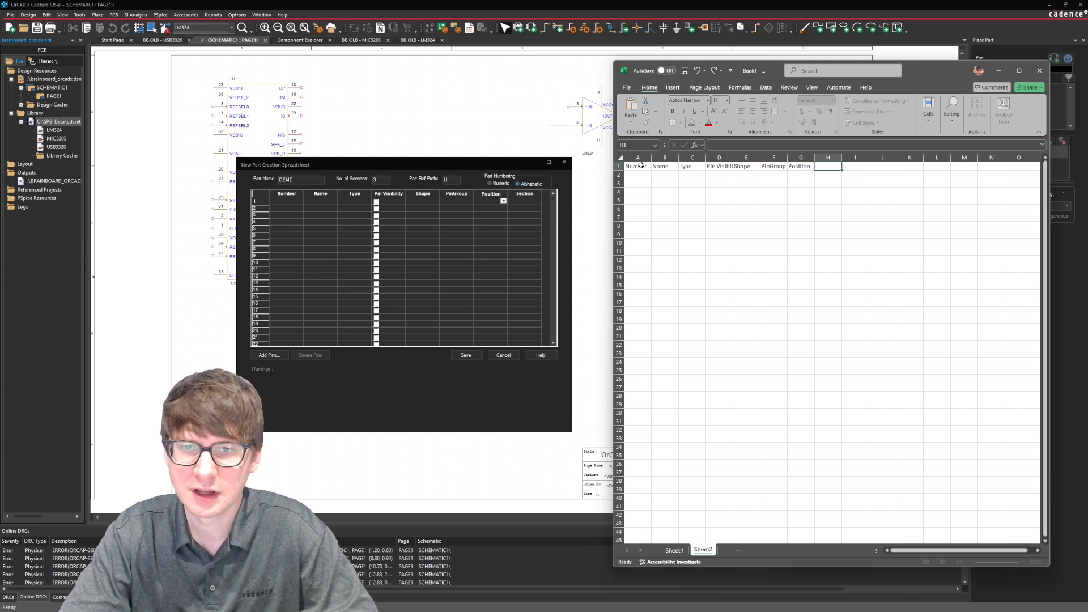
text(Section)
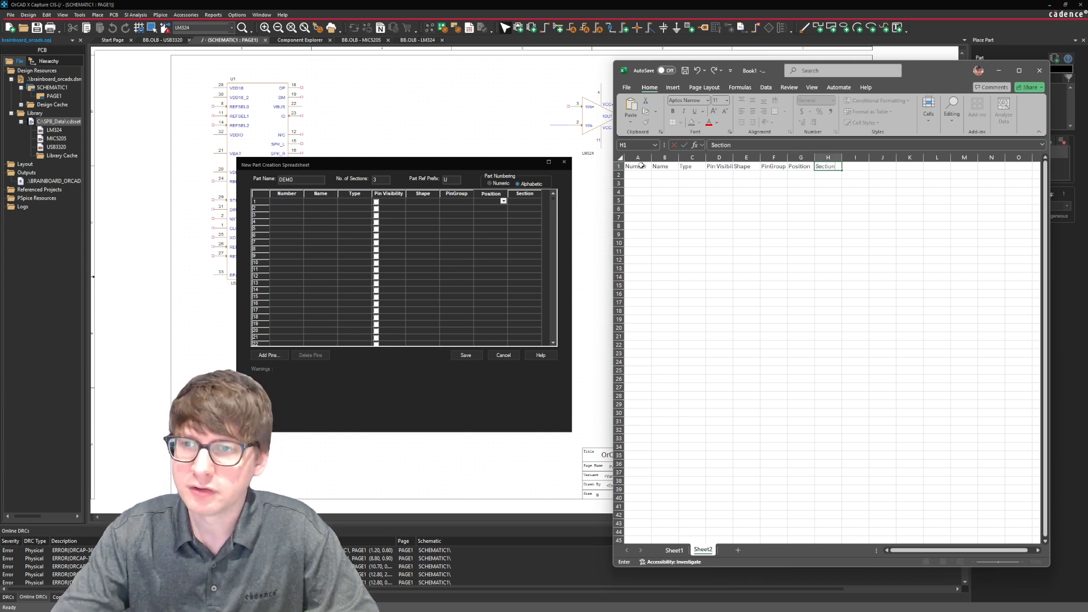
key(Return)
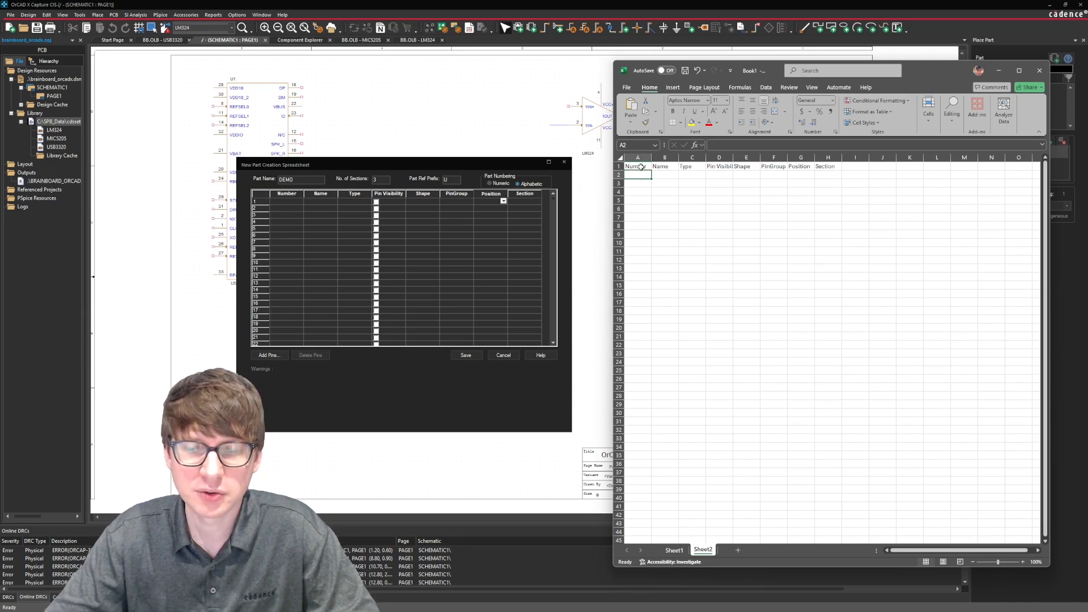
Format columns A to H as a table with headers in a light style with a black header row, and dismiss the data analysis suggestion.
drag(638, 158, 829, 158)
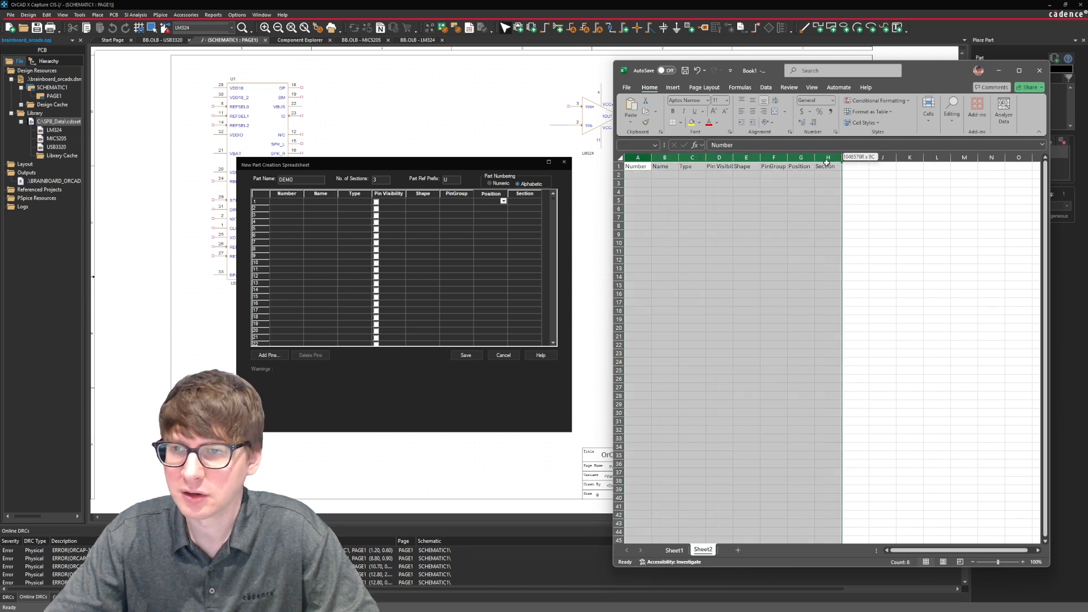
click(866, 111)
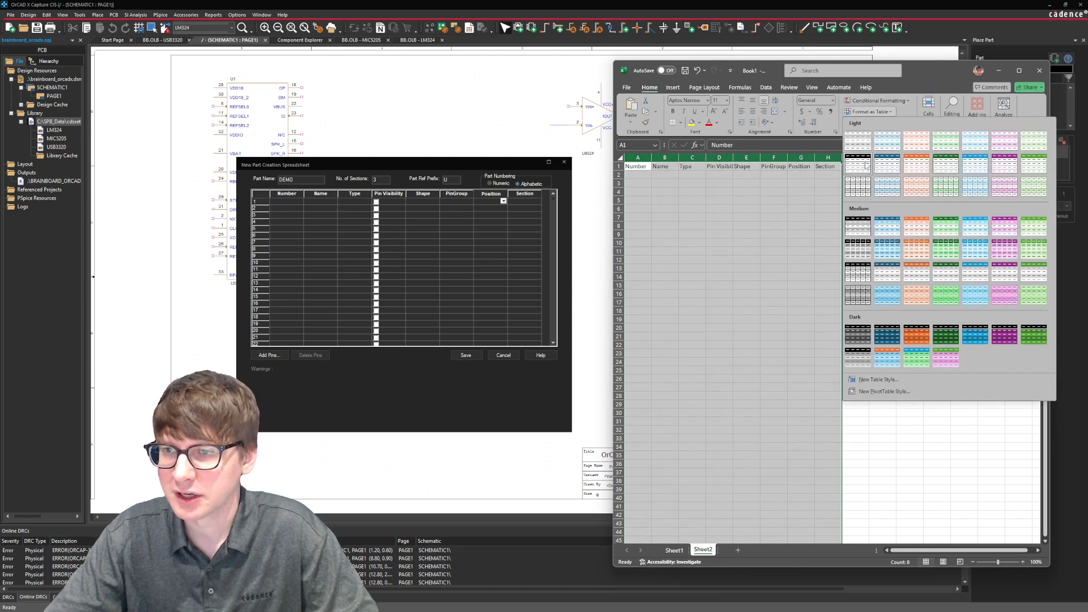
click(882, 161)
click(400, 294)
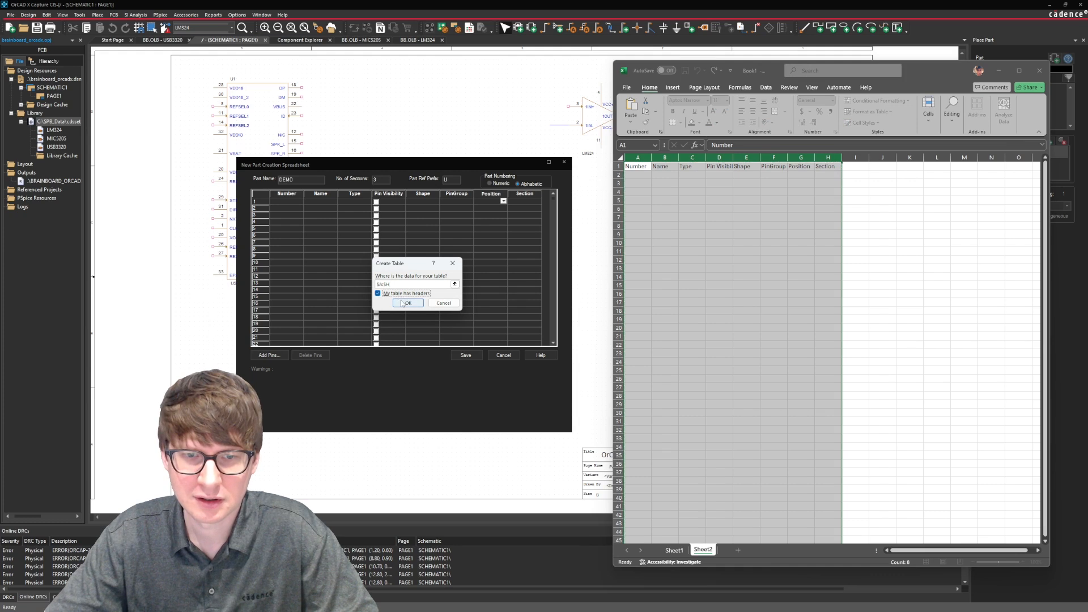
click(408, 303)
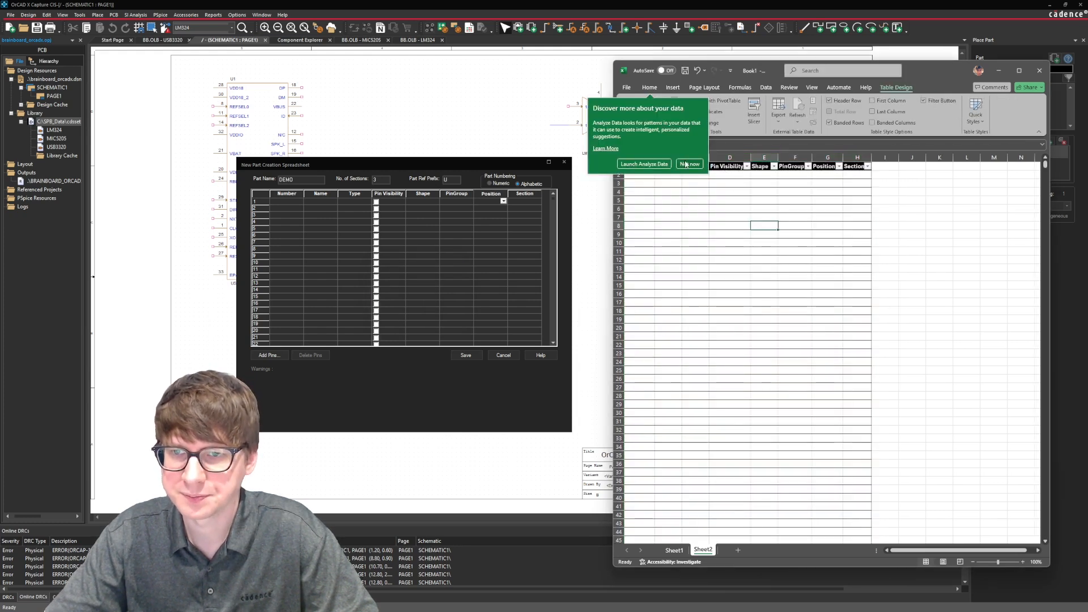
click(686, 164)
Fill the Number column with consecutive pin numbers 1 to 120 in cells A2 to A121.
click(644, 176)
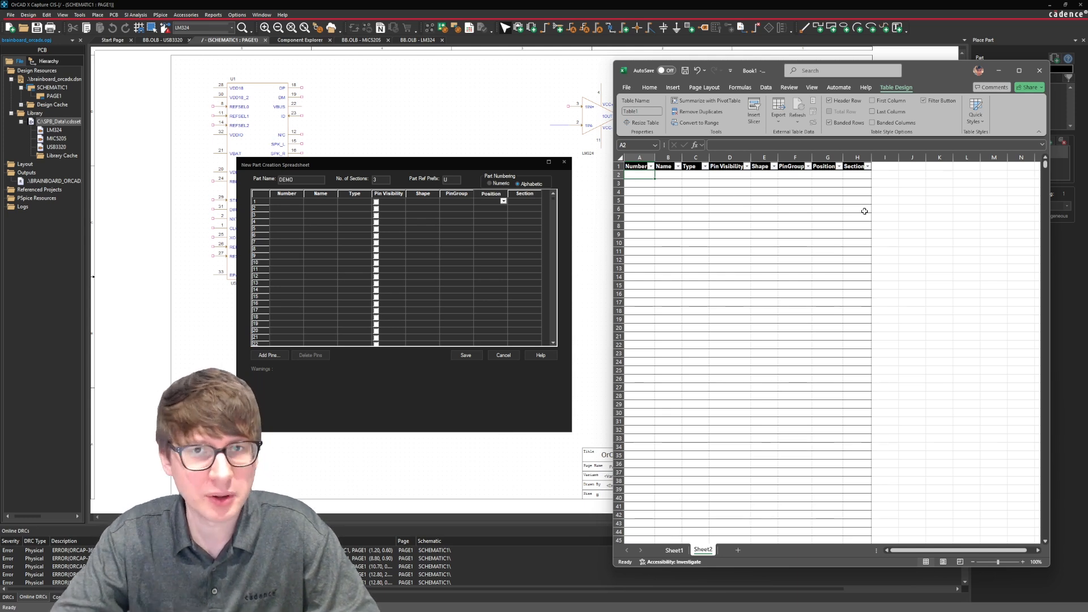
text(1)
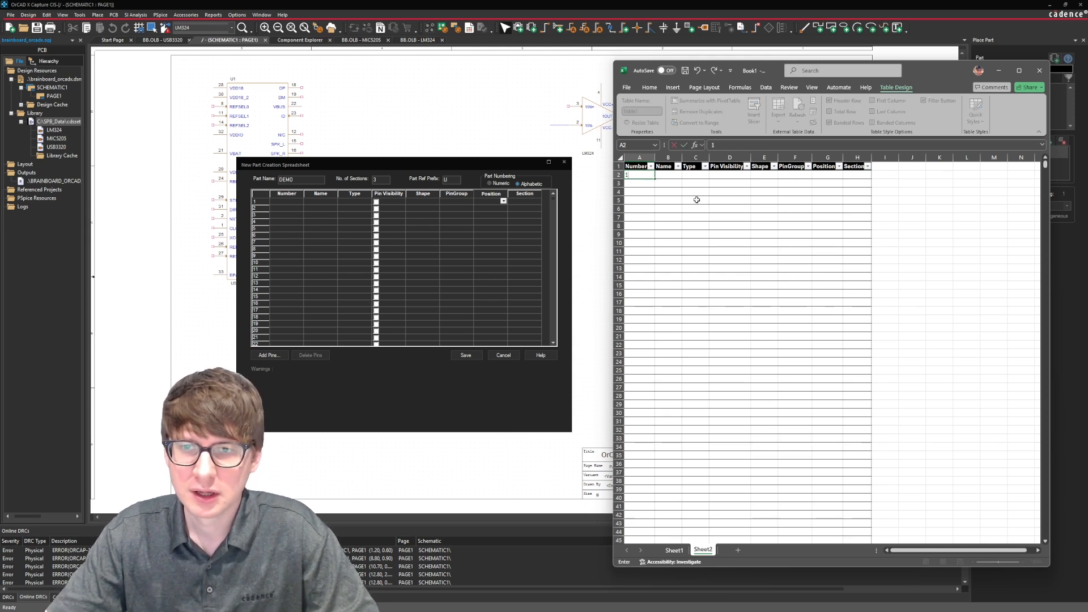
key(Return)
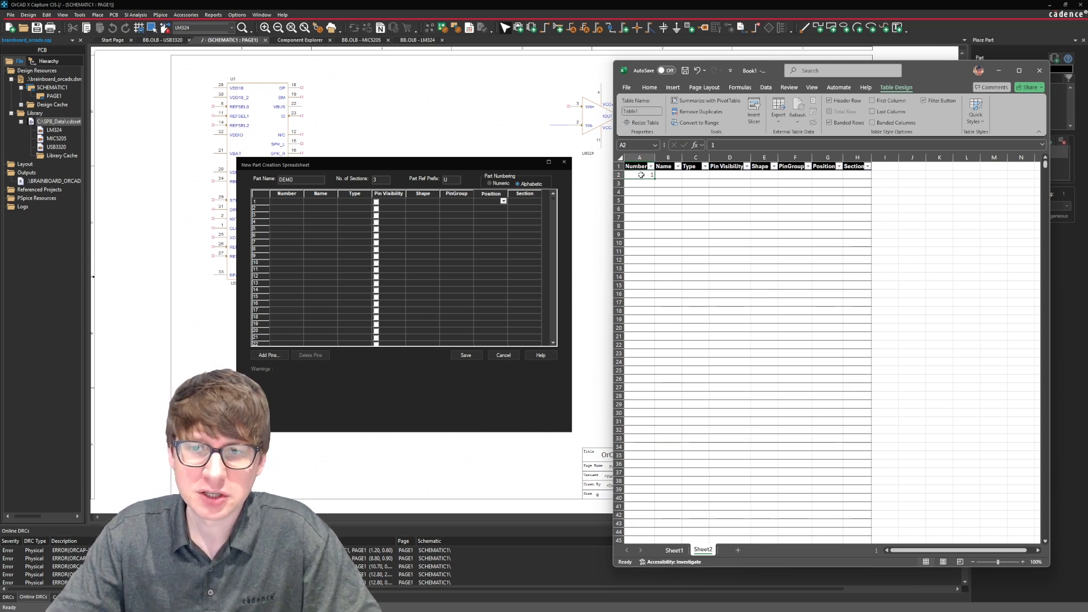
text(2)
key(Return)
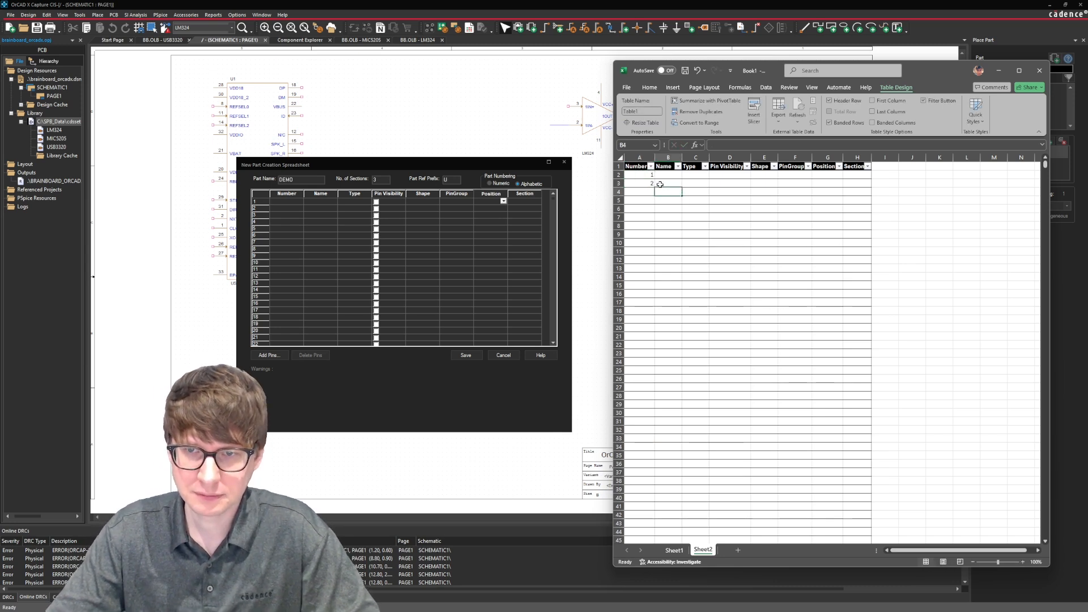
drag(641, 175, 652, 183)
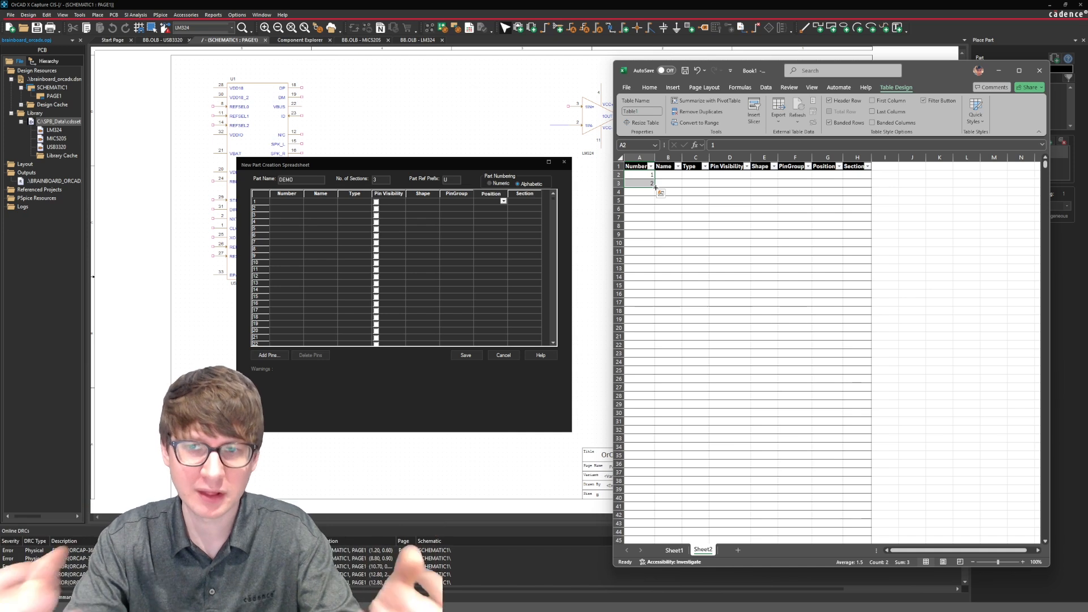
drag(656, 187, 652, 423)
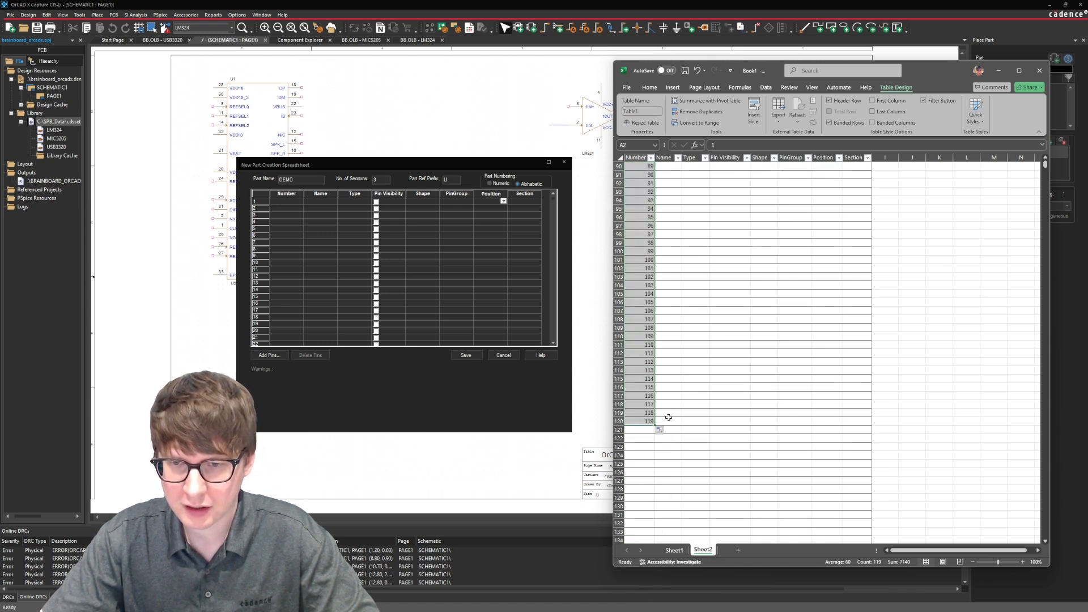
click(650, 429)
text(120)
key(Return)
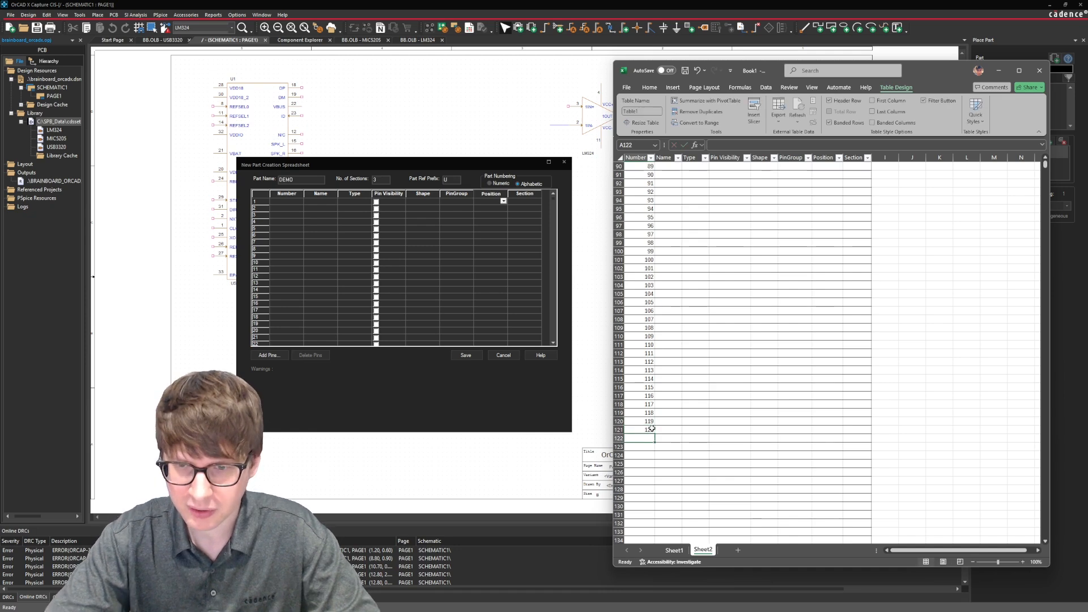
Fill the Name column with the series VDD1 to VDD15 for pins 1 to 15.
scroll(684, 336, up, 17)
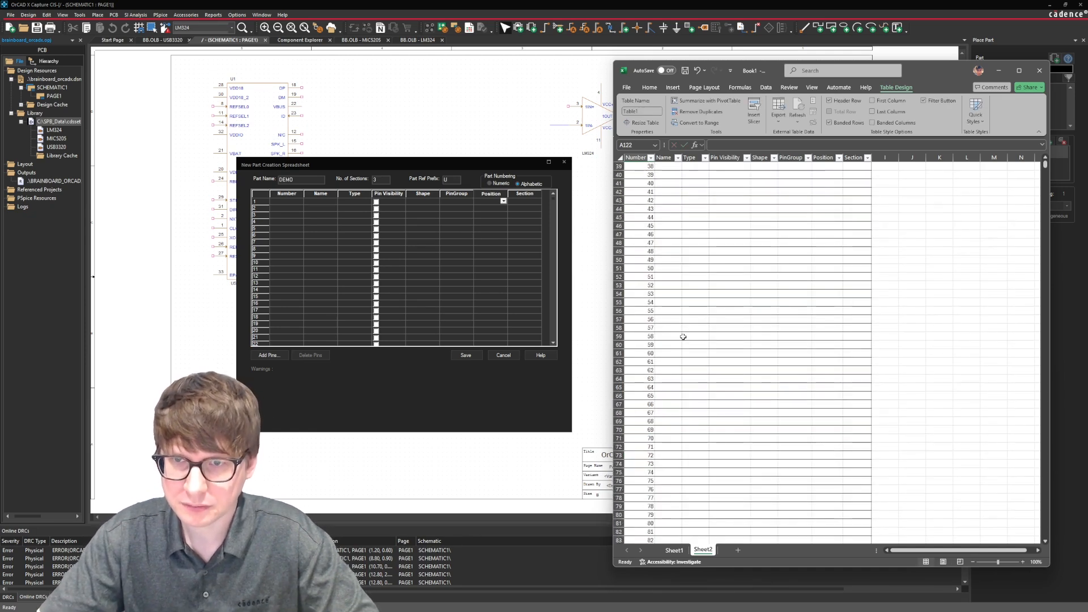
scroll(684, 336, up, 13)
click(679, 176)
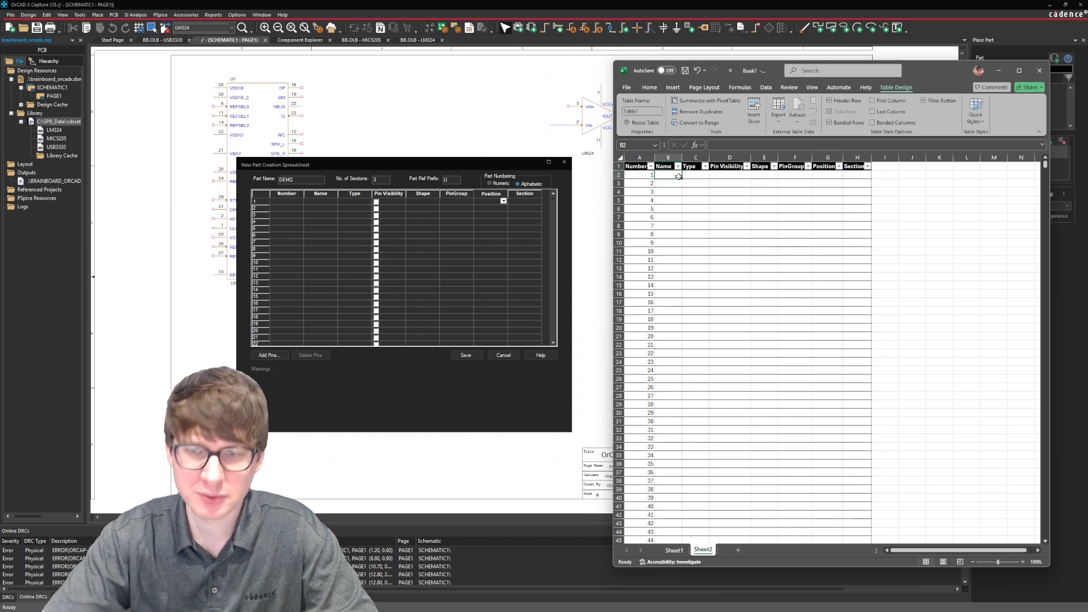
text(VDD)
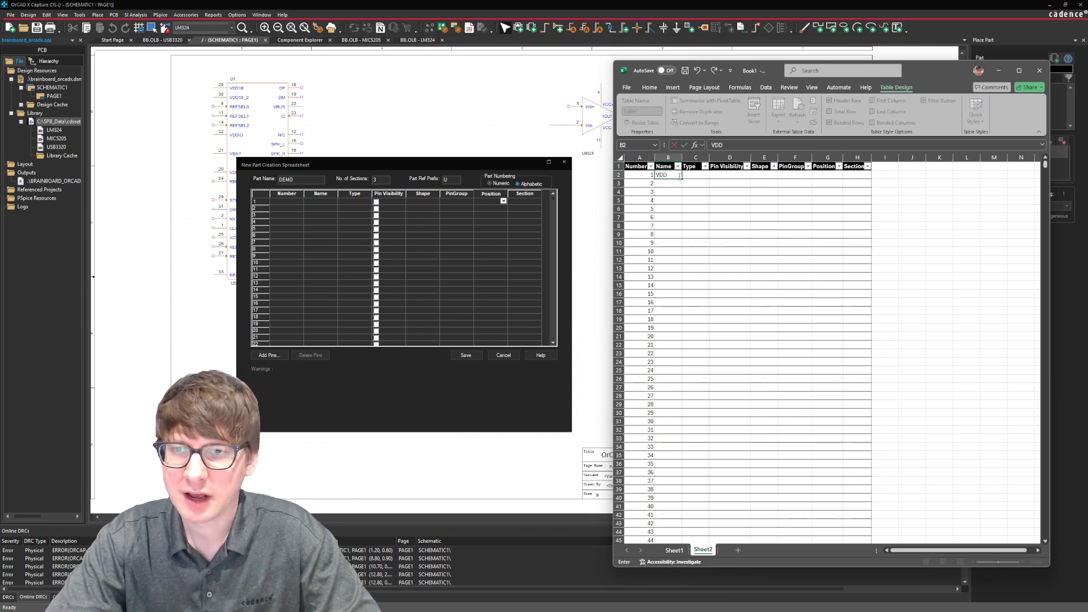
text(1)
key(Return)
text(V)
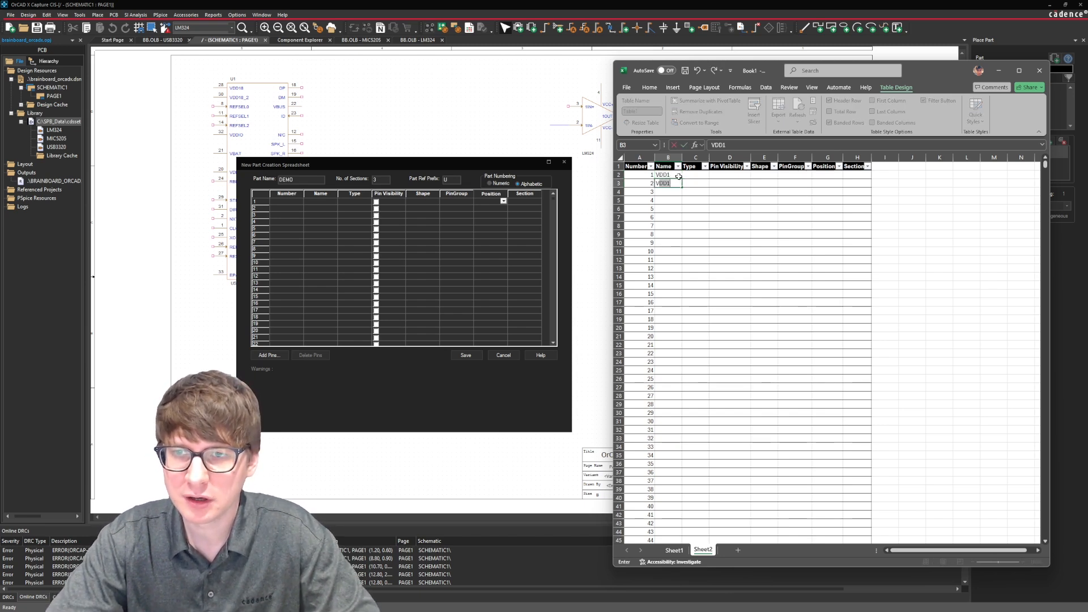
text(DD2)
key(Return)
double_click(678, 177)
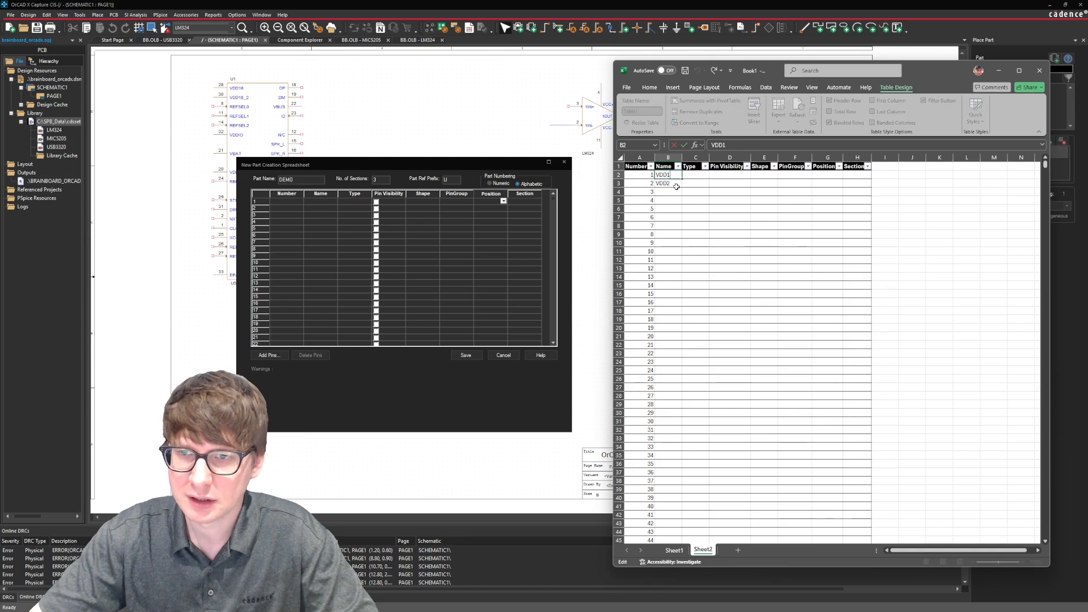
drag(669, 176, 677, 298)
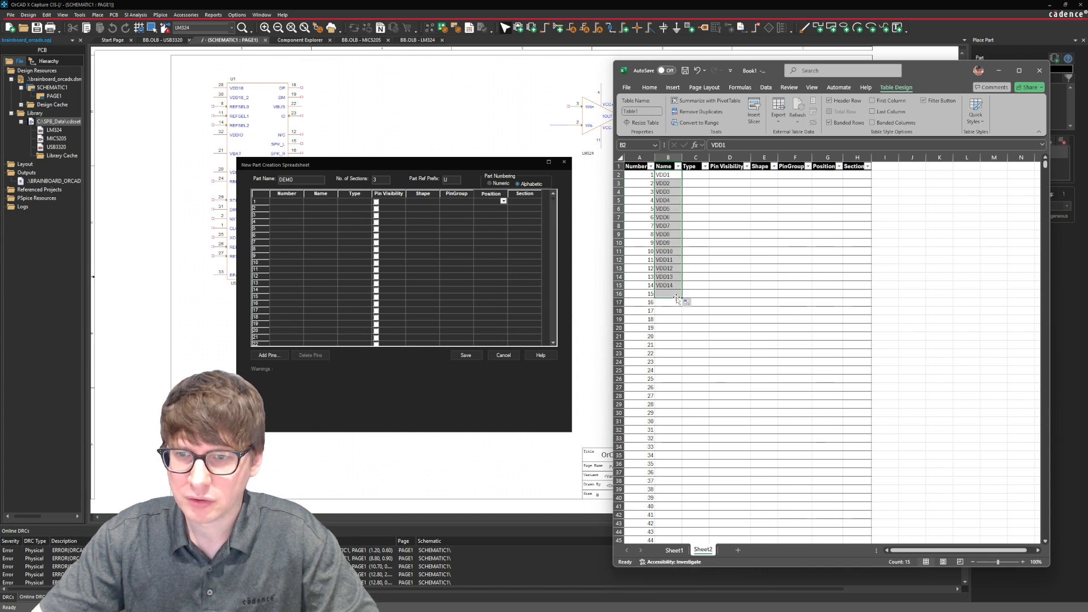
click(672, 304)
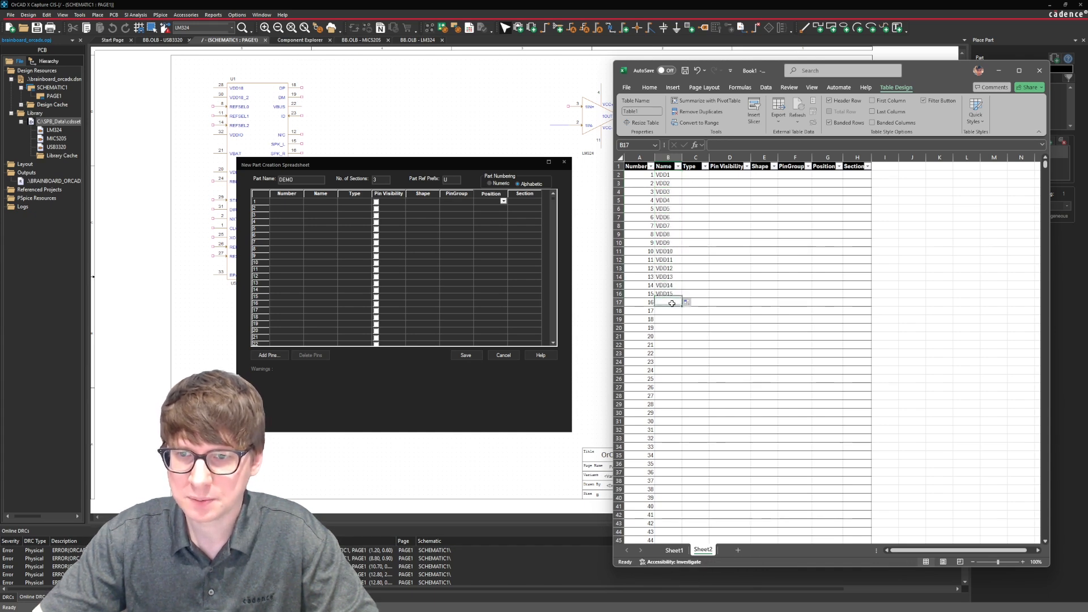
Check the VDD pin names one by one down the Name column.
click(675, 178)
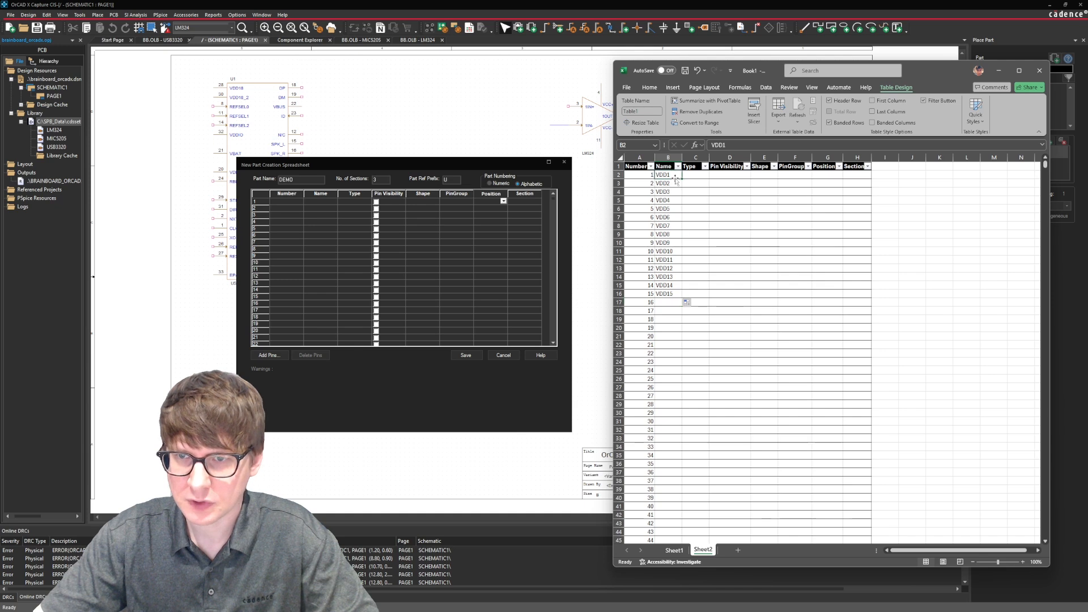
key(Down)
key(Down)
key(Down)
key(Down)
key(Down)
key(Down)
key(Down)
key(Down)
key(Down)
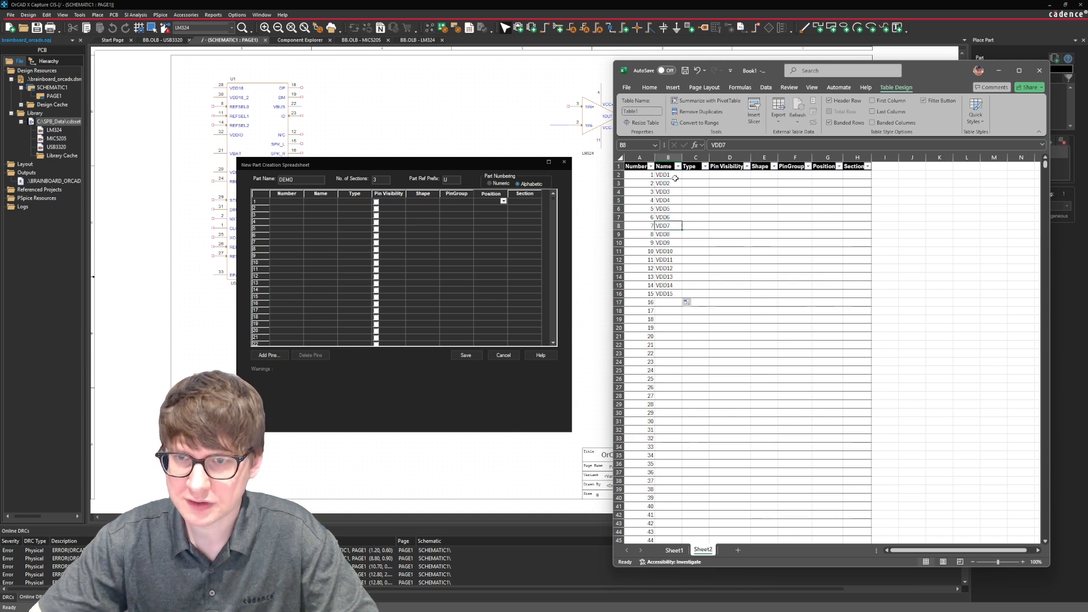
key(Down)
key(Down)
key(Down)
key(Down)
key(Down)
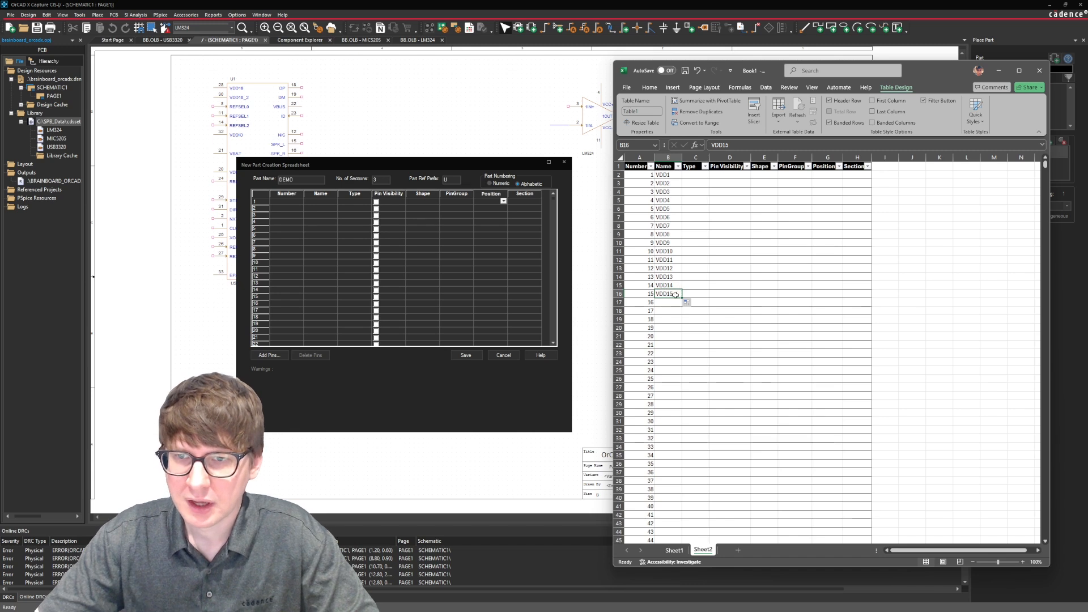
Enter the names AVDD1 to AVDD5 for pins 16 to 20 in cells B17 to B21.
mouse_move(672, 303)
mouse_down()
mouse_move(671, 335)
mouse_move(667, 305)
mouse_up()
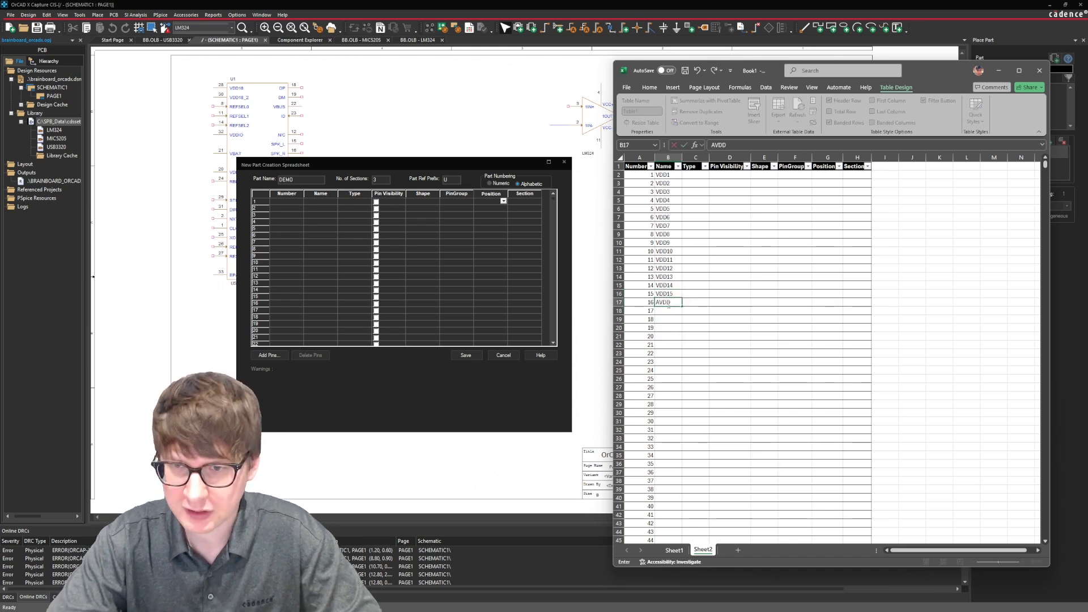
text(AVDD1AVDD2)
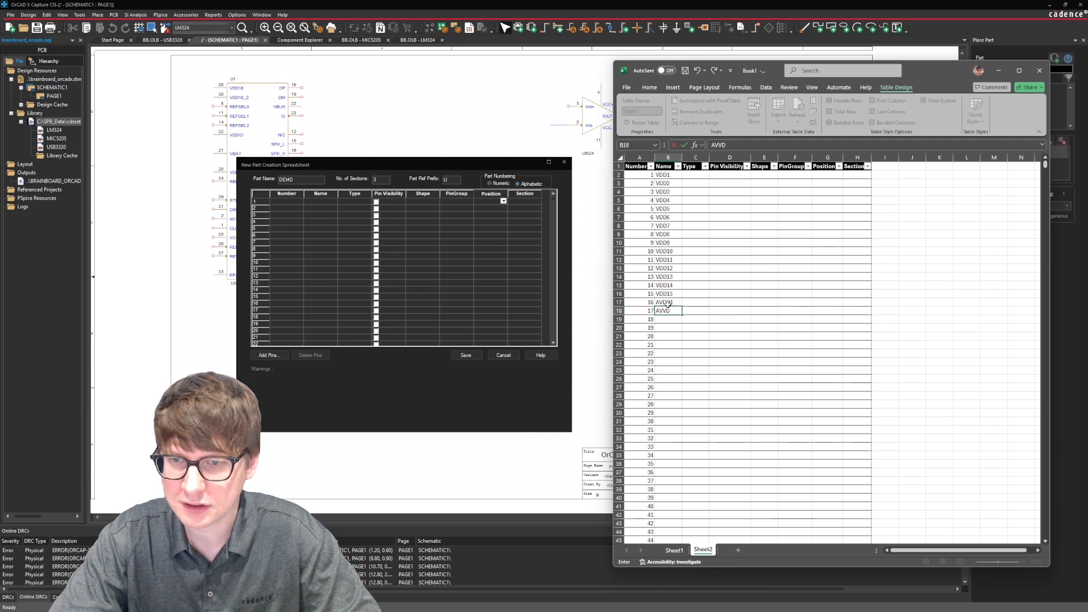
key(Return)
text(AVV)
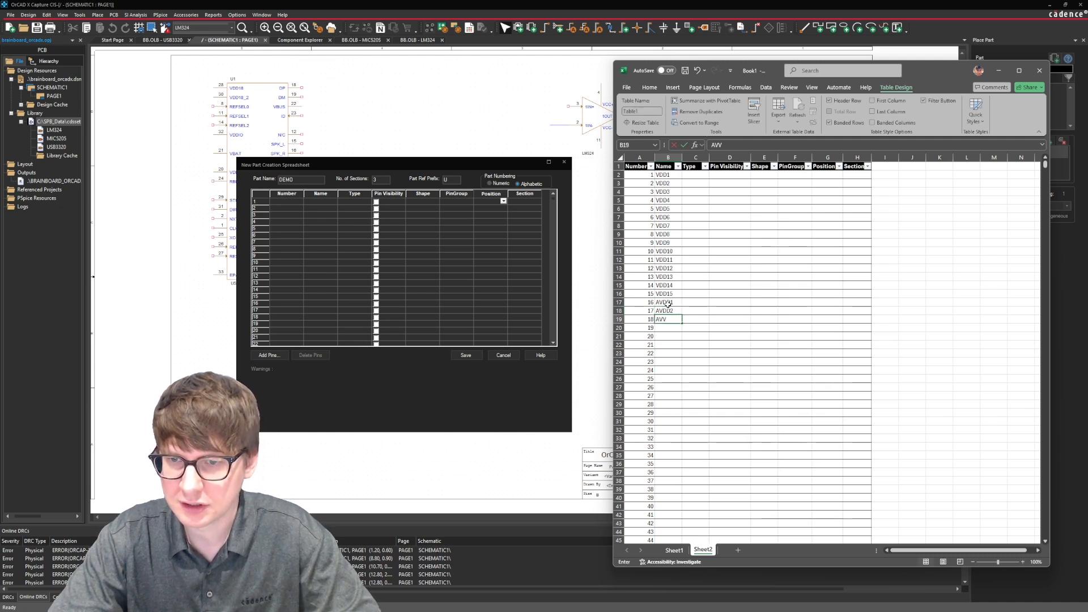
key(BackSpace)
text(DD3)
key(Return)
text(AVDD4)
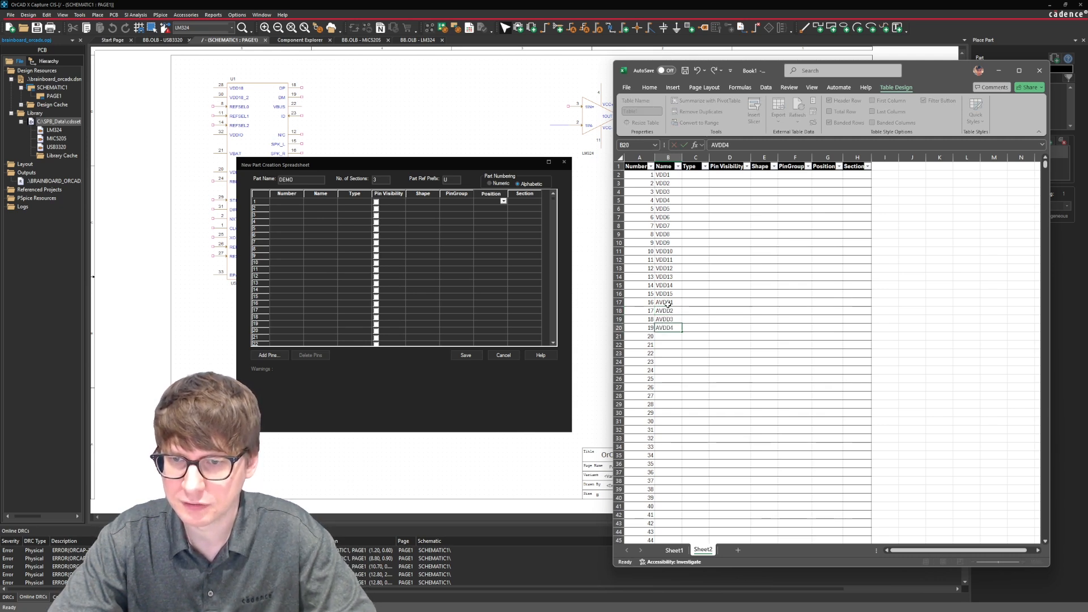
key(Return)
text(AVDD5)
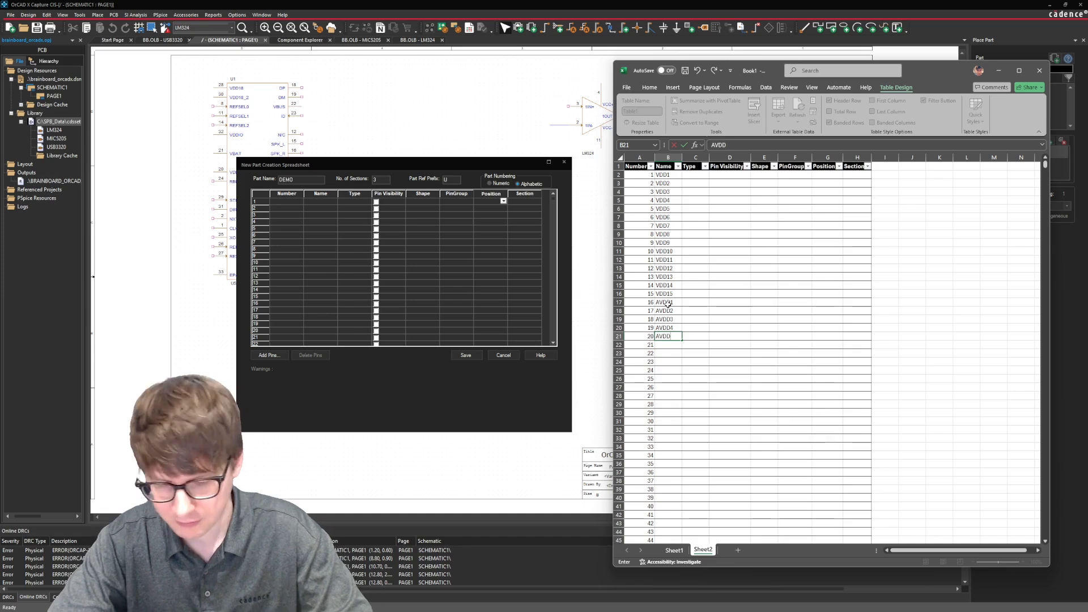
key(Return)
Fill the Name column with the series GND1 to GND20 for pins 21 to 40.
text(GND)
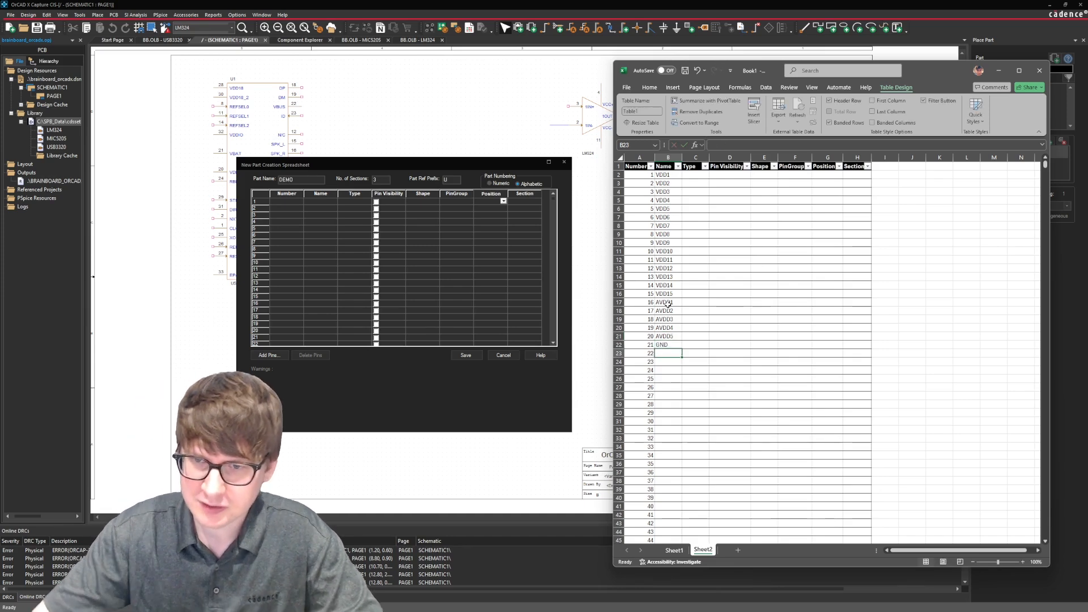
mouse_move(682, 349)
mouse_down()
mouse_move(681, 362)
mouse_move(679, 347)
mouse_up()
double_click(671, 345)
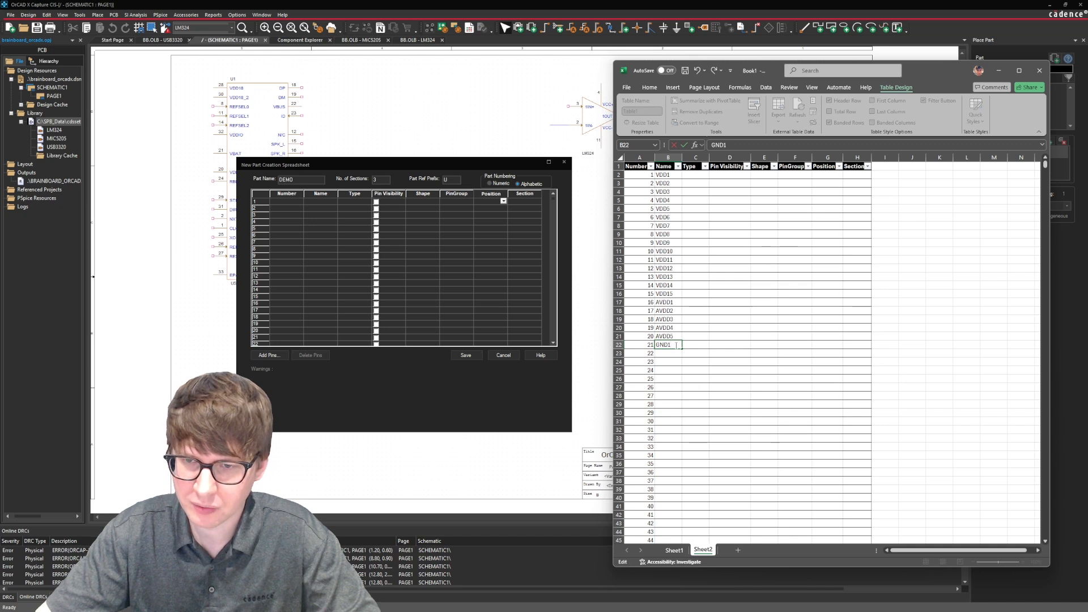
text(1)
key(Return)
text(GN)
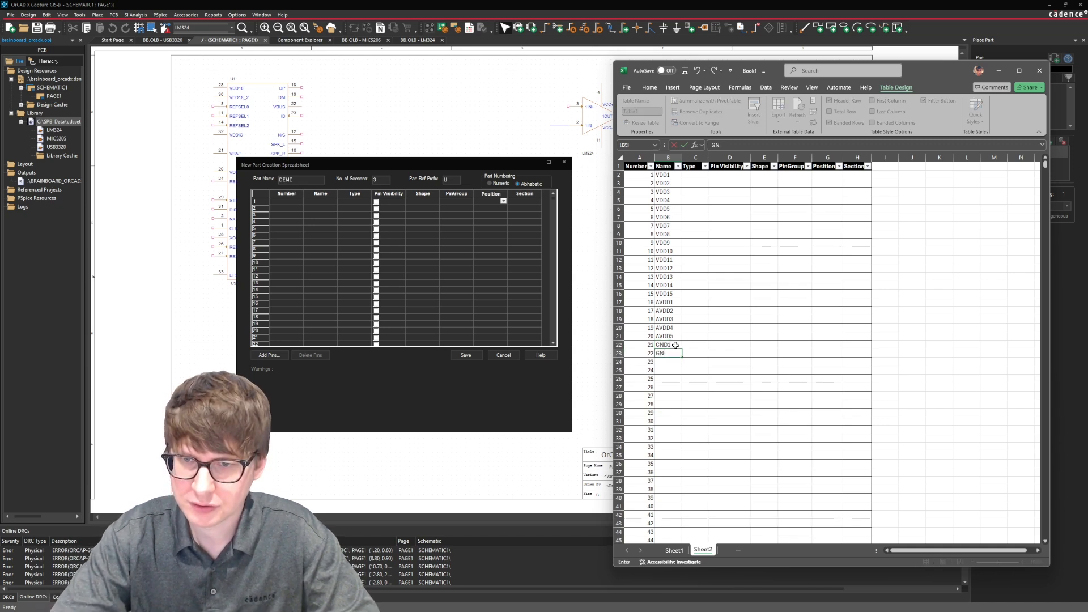
text(BDD2)
drag(675, 345, 671, 510)
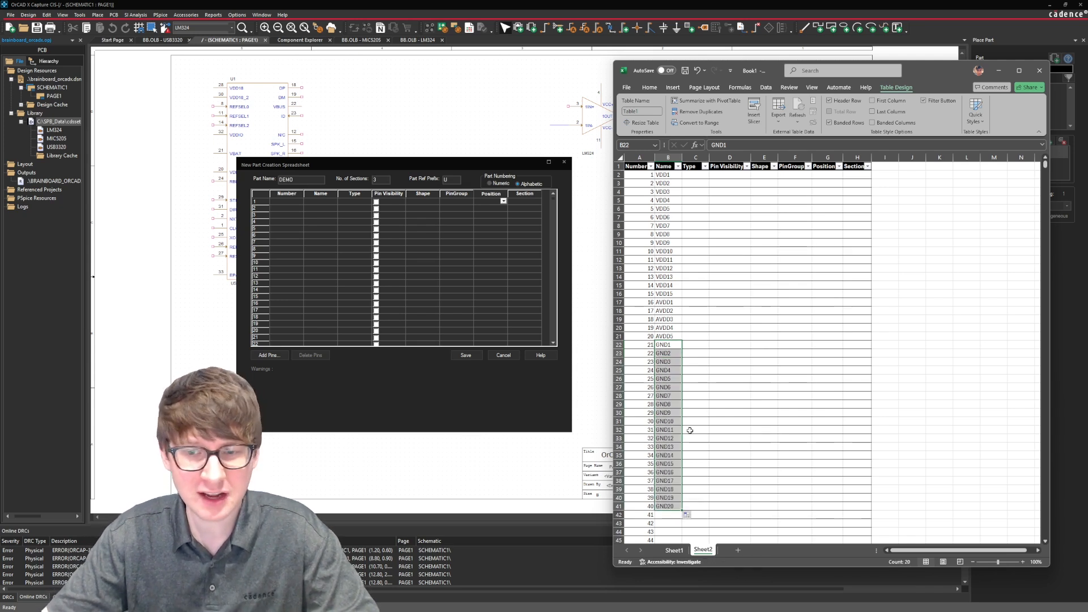
click(690, 431)
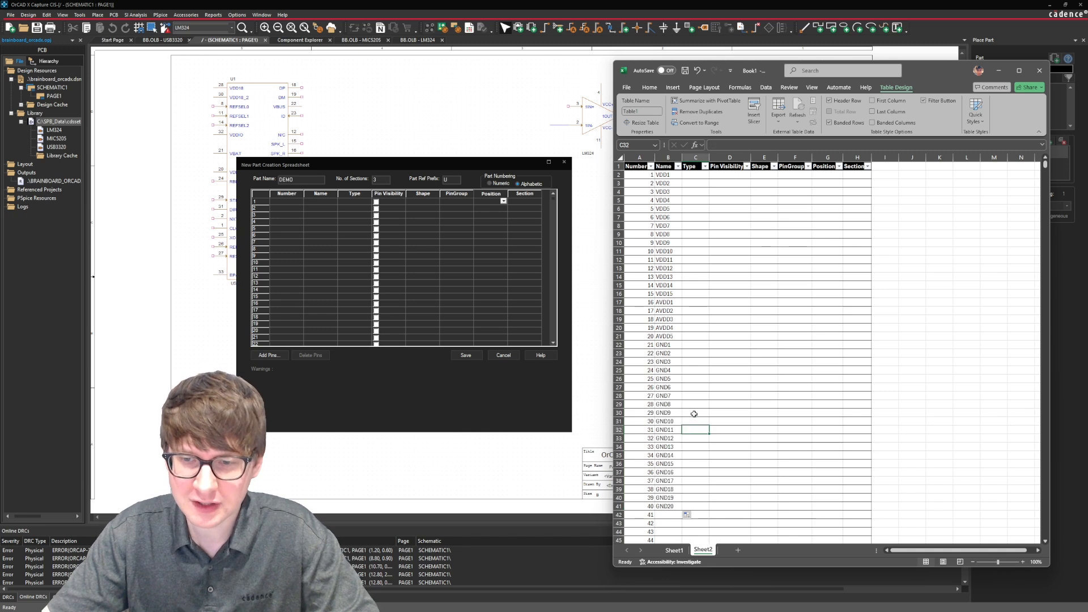
click(698, 175)
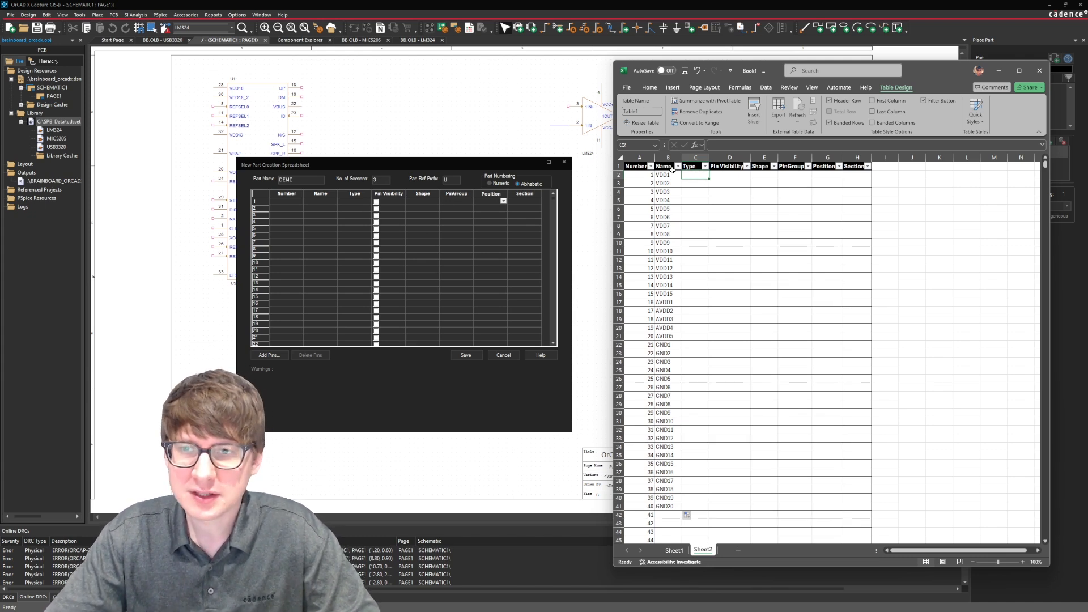
Fill the Name column with the series GPIO1 to GPIO80 for pins 41 to 120.
scroll(682, 389, down, 2)
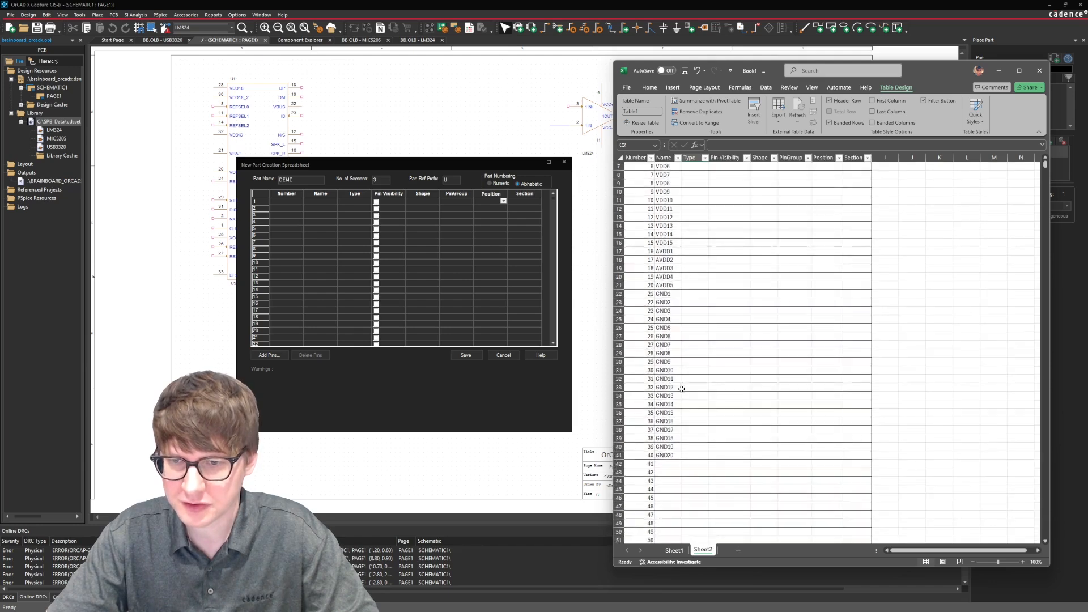
scroll(682, 389, down, 6)
click(665, 363)
scroll(662, 333, down, 3)
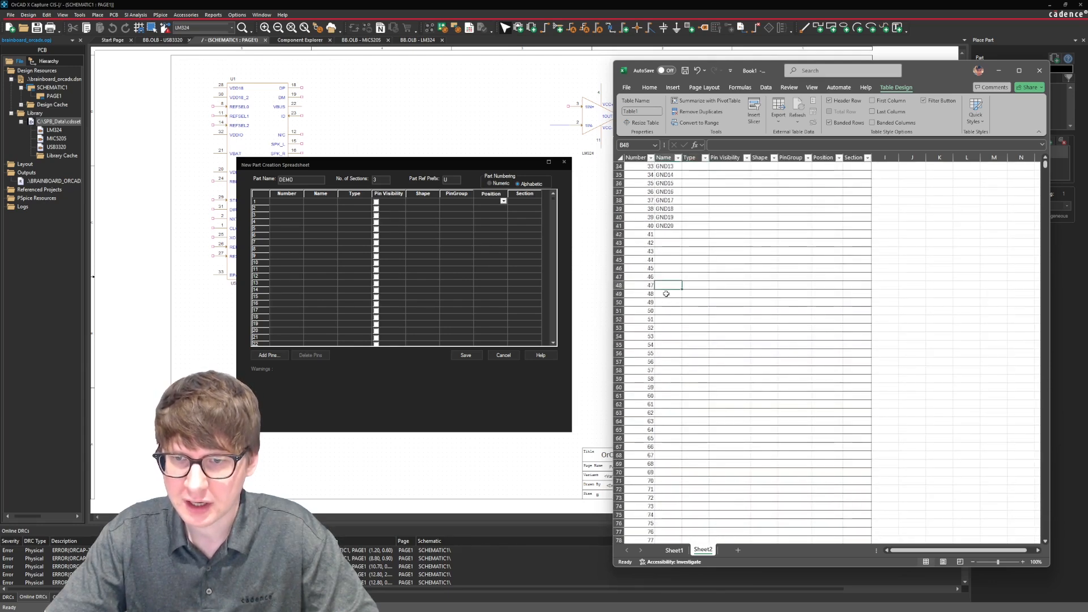
scroll(664, 267, down, 2)
click(668, 183)
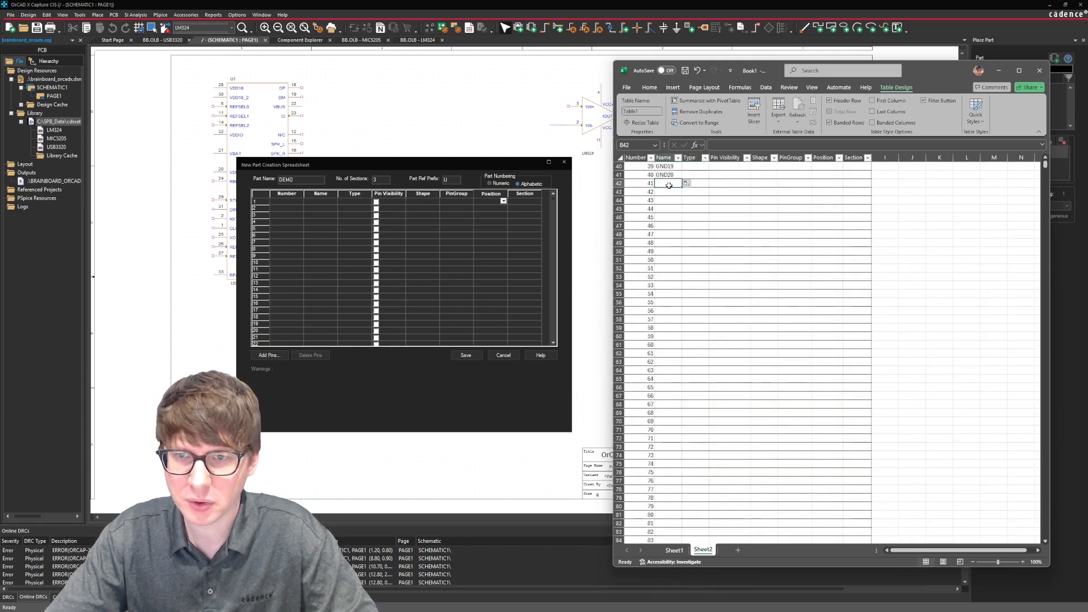
text(GPIO1)
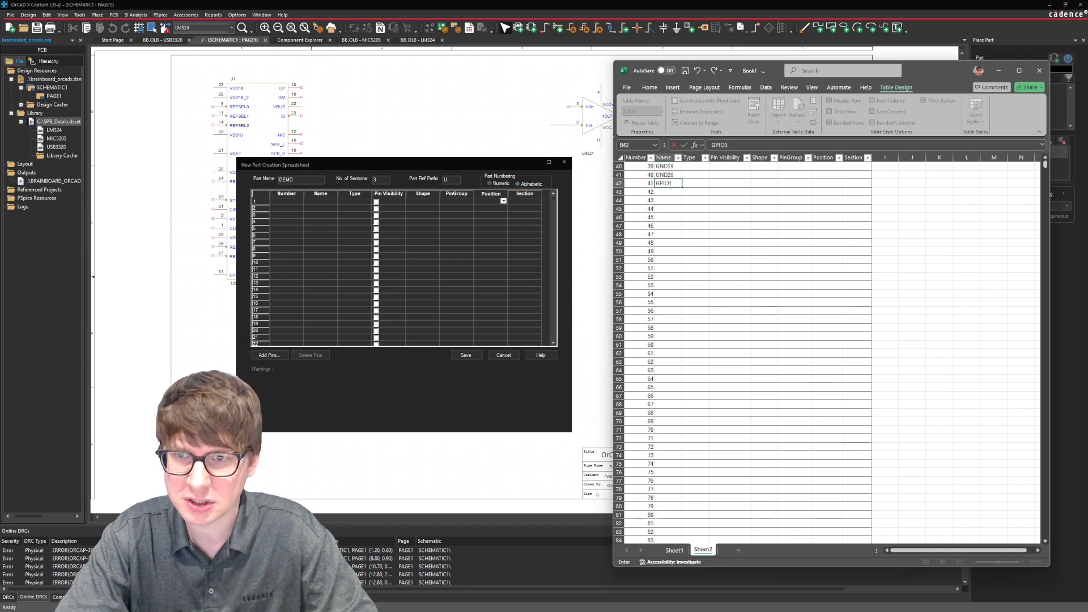
key(Return)
text(GPIO2)
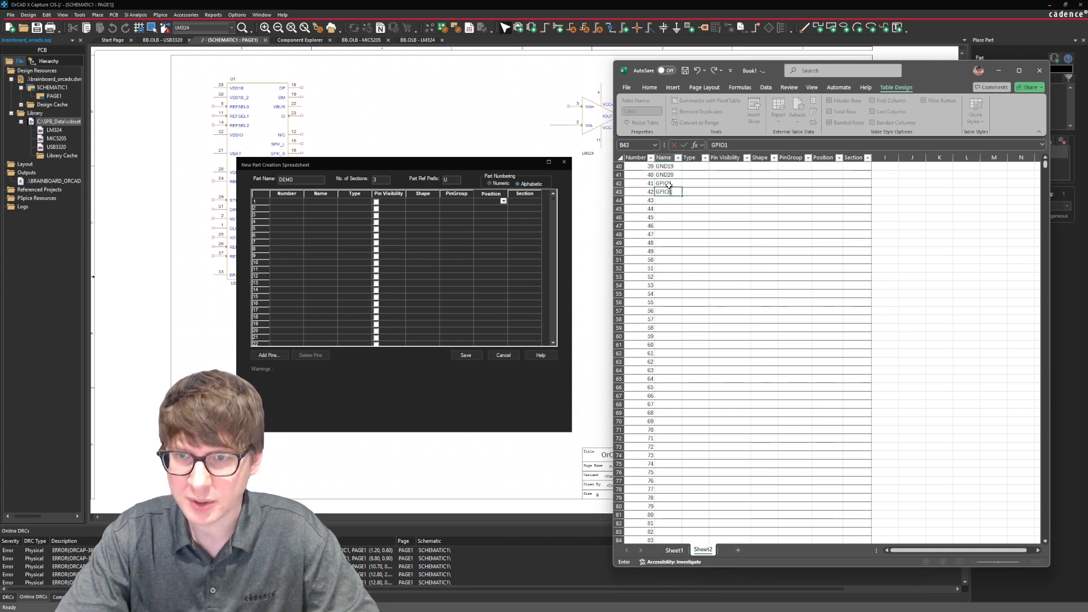
key(Return)
drag(669, 184, 671, 474)
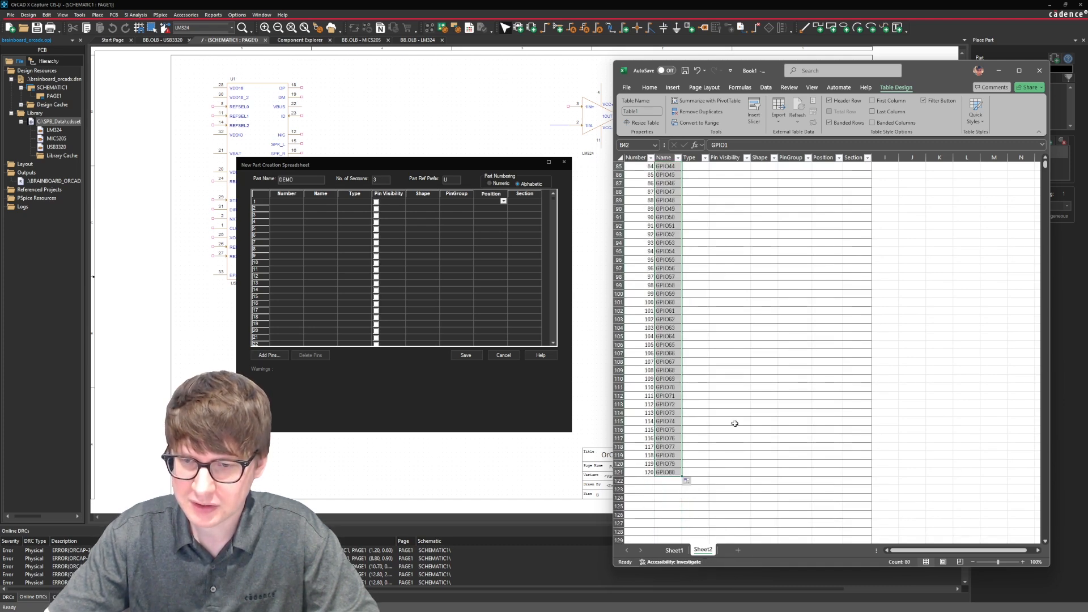
scroll(730, 398, up, 8)
scroll(730, 398, up, 2)
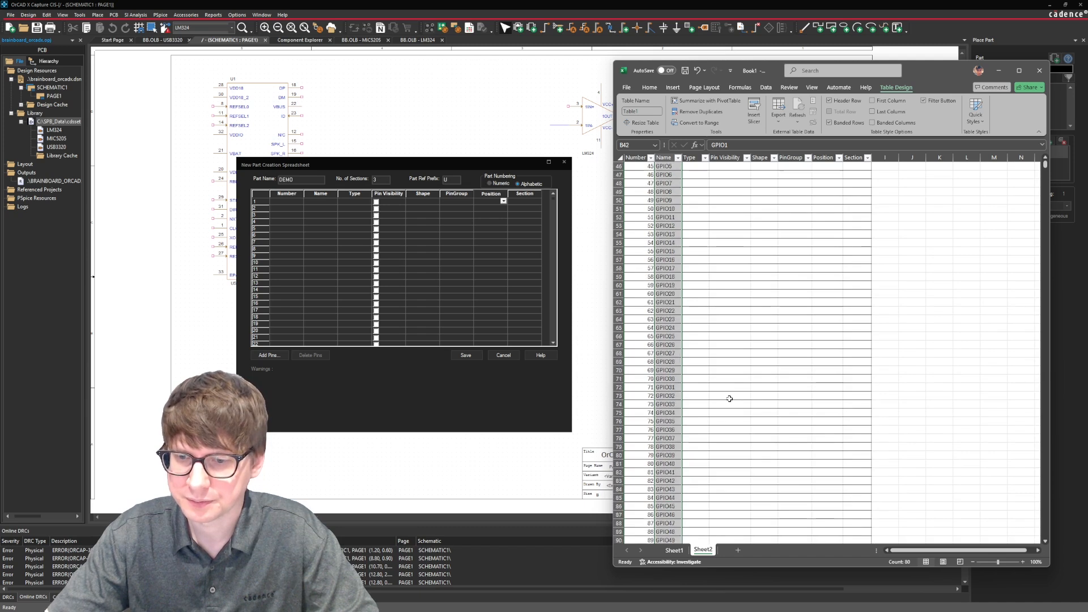
Fill the Type column with Power for pins 1 to 20, starting at cell C2.
scroll(730, 398, up, 11)
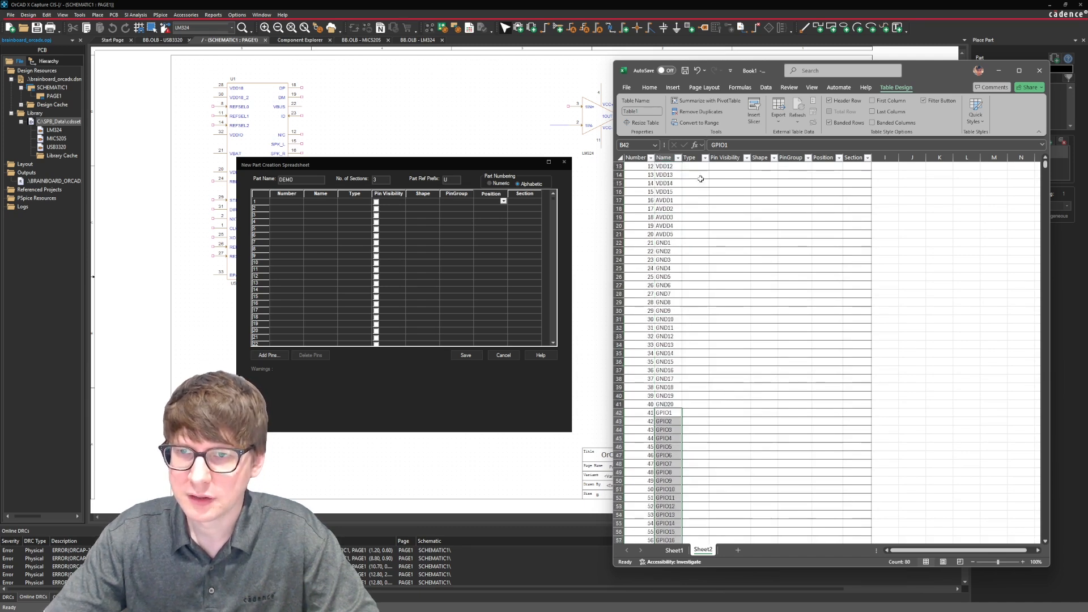
scroll(701, 179, up, 4)
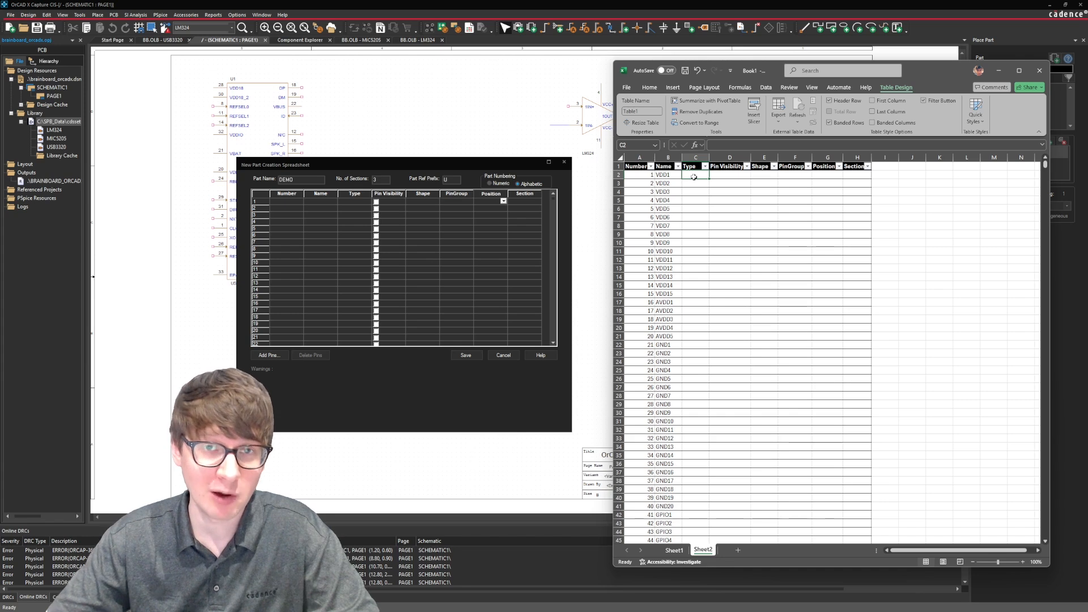
text(Power)
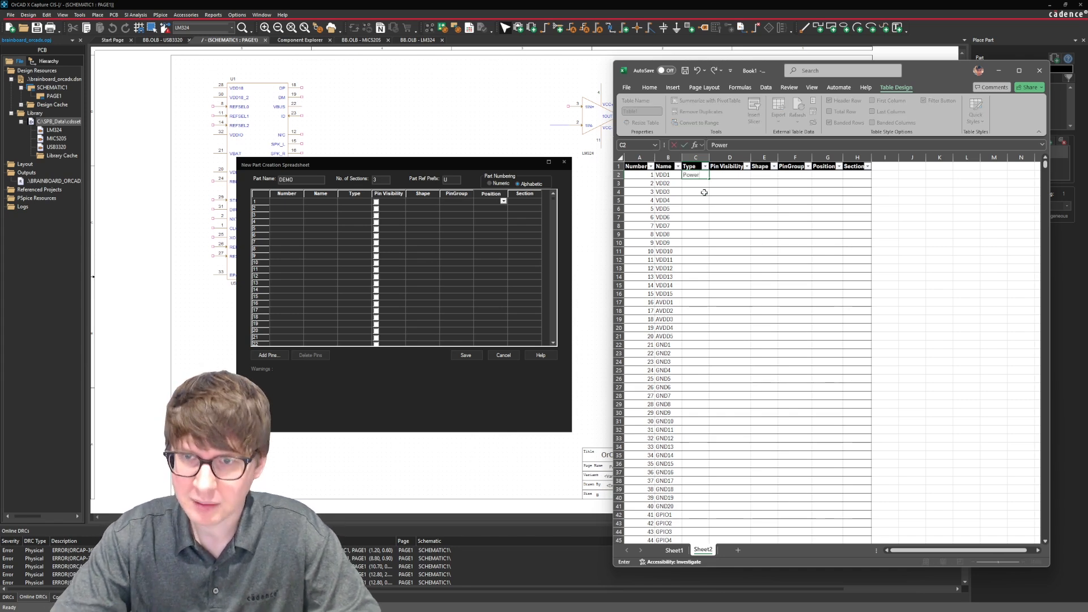
key(Return)
click(707, 175)
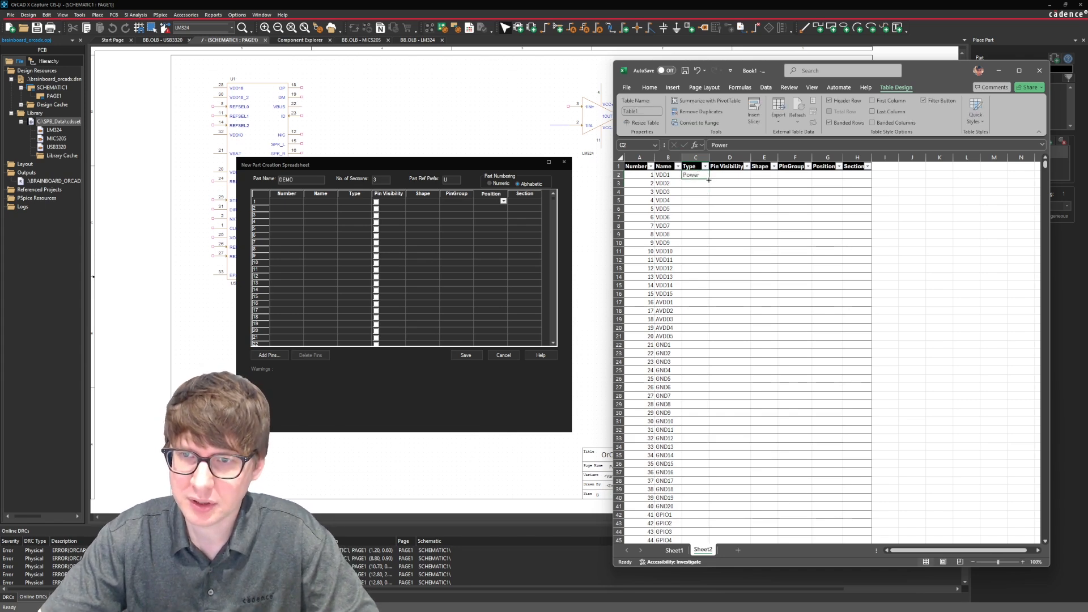
drag(708, 180, 693, 339)
Fill the Type column with Ground for pins 21 to 40, starting at cell C22.
click(693, 344)
text(Gnou)
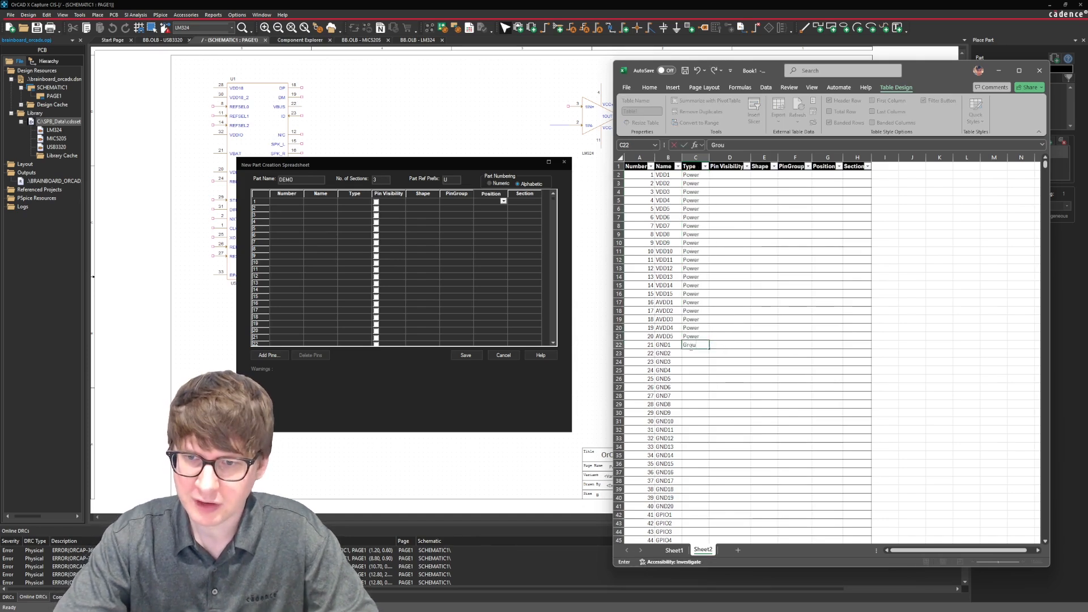
key(Return)
click(692, 346)
drag(709, 348, 711, 508)
Fill the Type column with Bidirectional for pins 41 to 120, starting at cell C42.
click(709, 514)
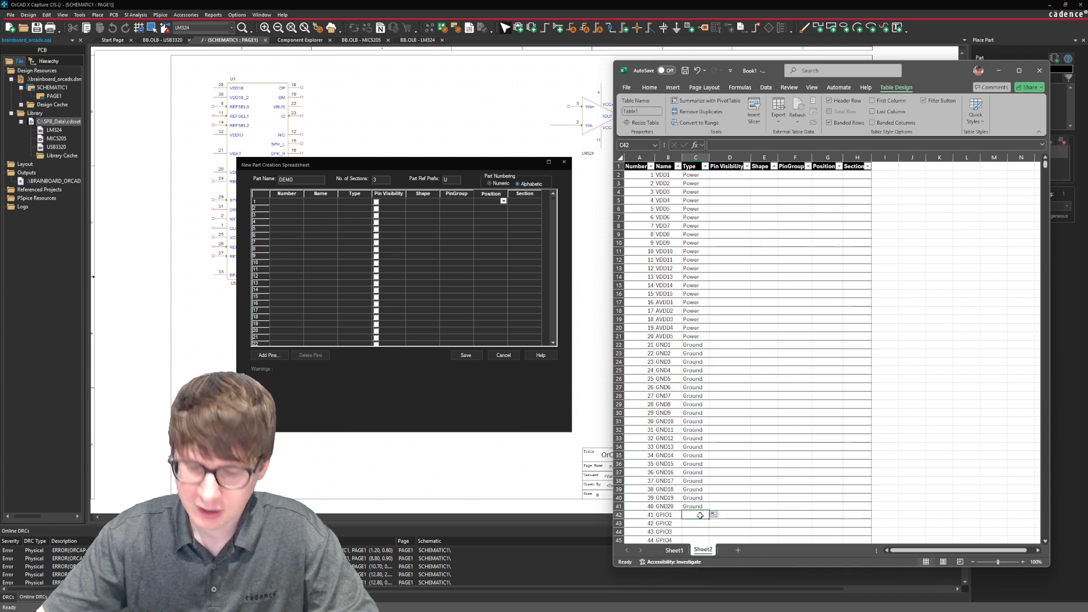
text(Bidirectional)
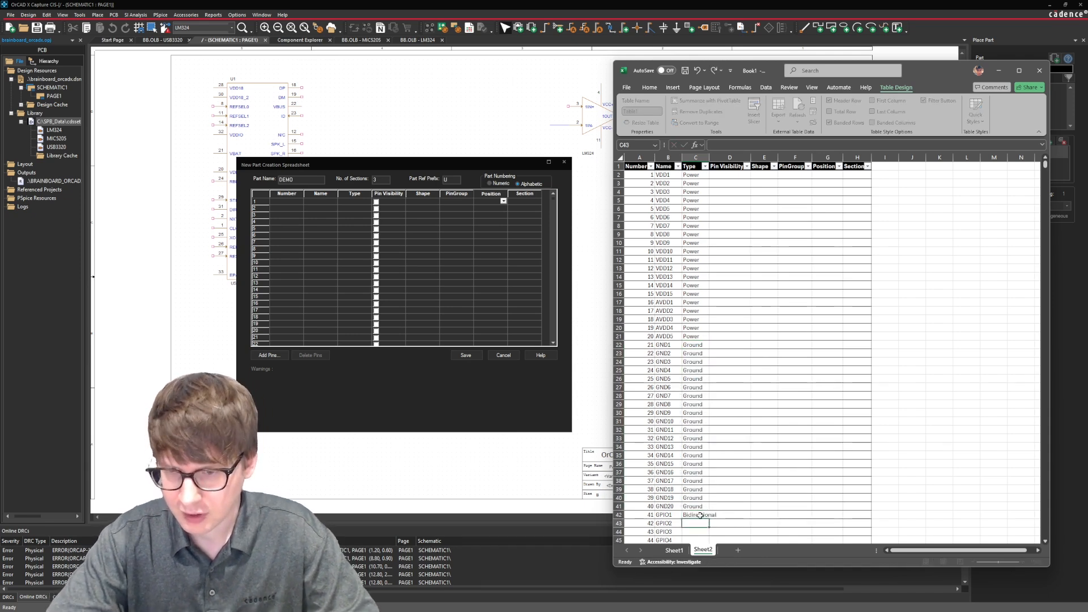
key(ctrl+Return)
drag(709, 518, 694, 472)
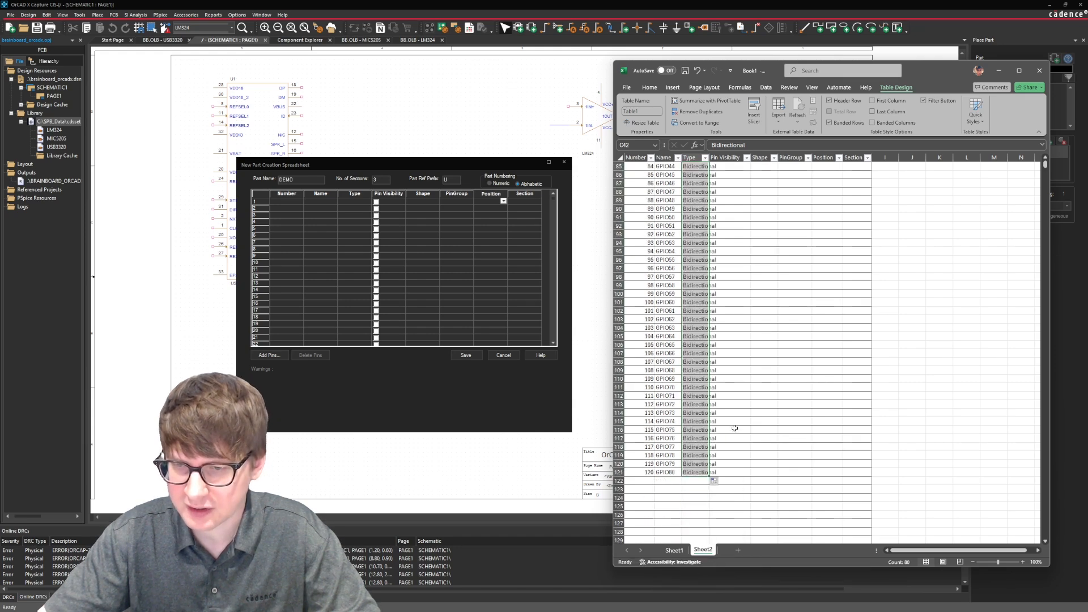
Clear the formatting of the whole pin table in columns A to H, widening the window temporarily to reach the command.
scroll(730, 369, up, 10)
scroll(730, 369, up, 18)
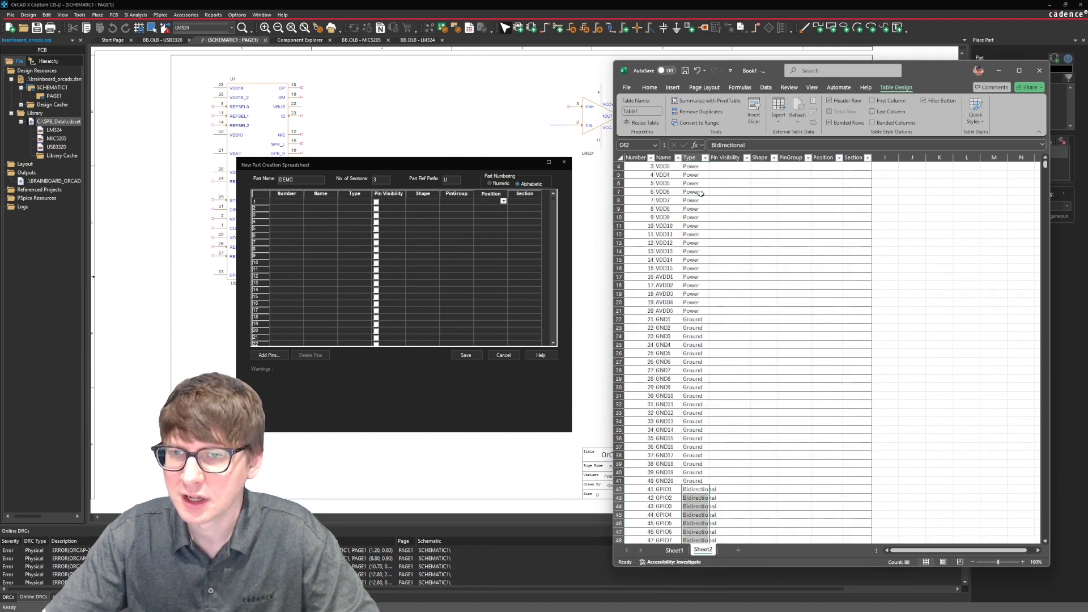
click(707, 194)
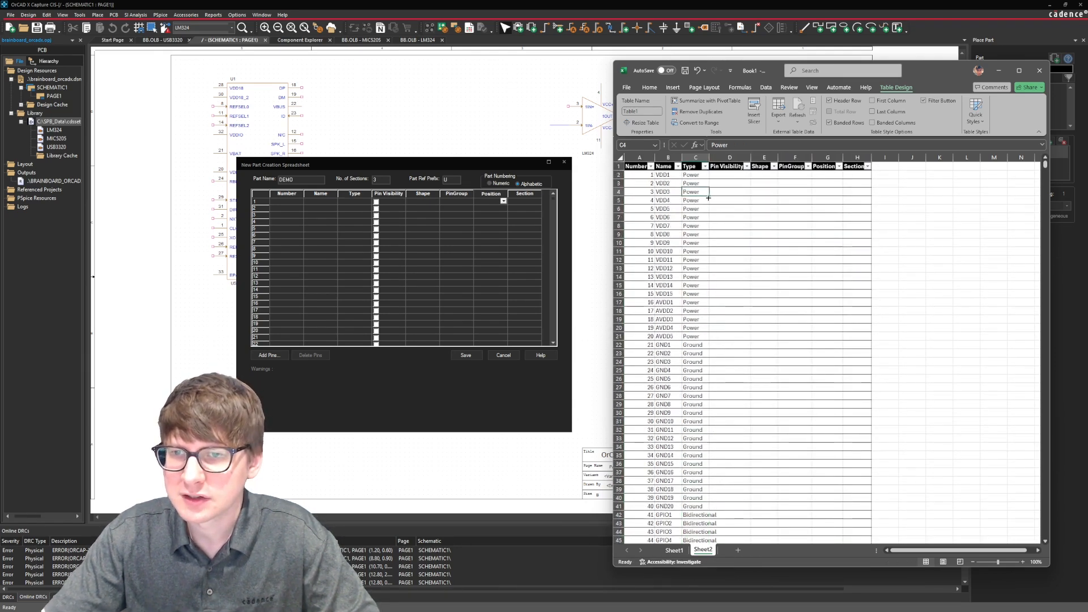
click(648, 88)
drag(635, 158, 869, 160)
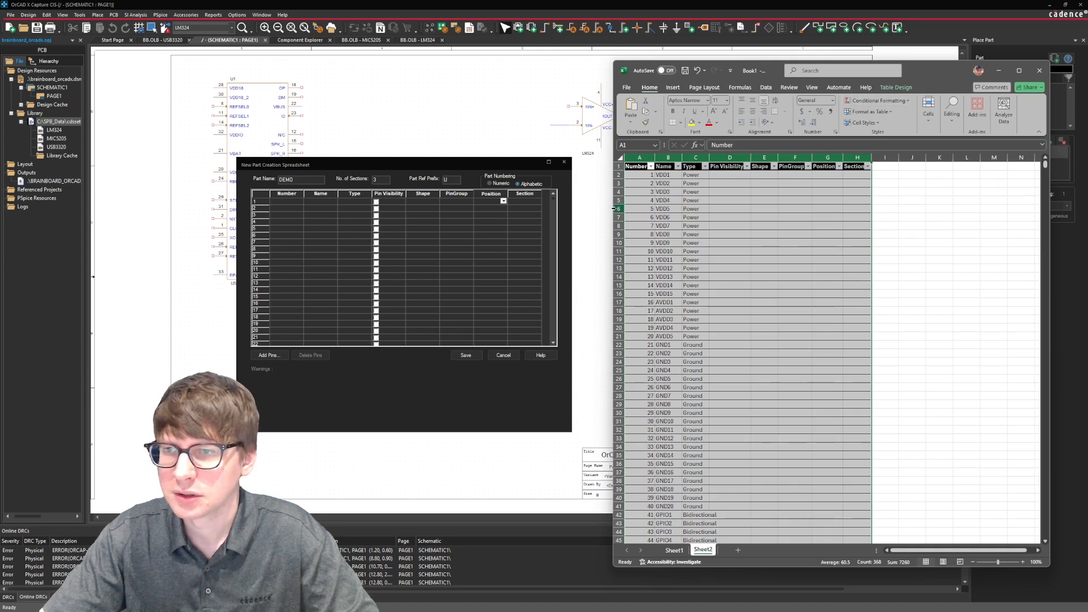
drag(613, 210, 351, 210)
click(892, 123)
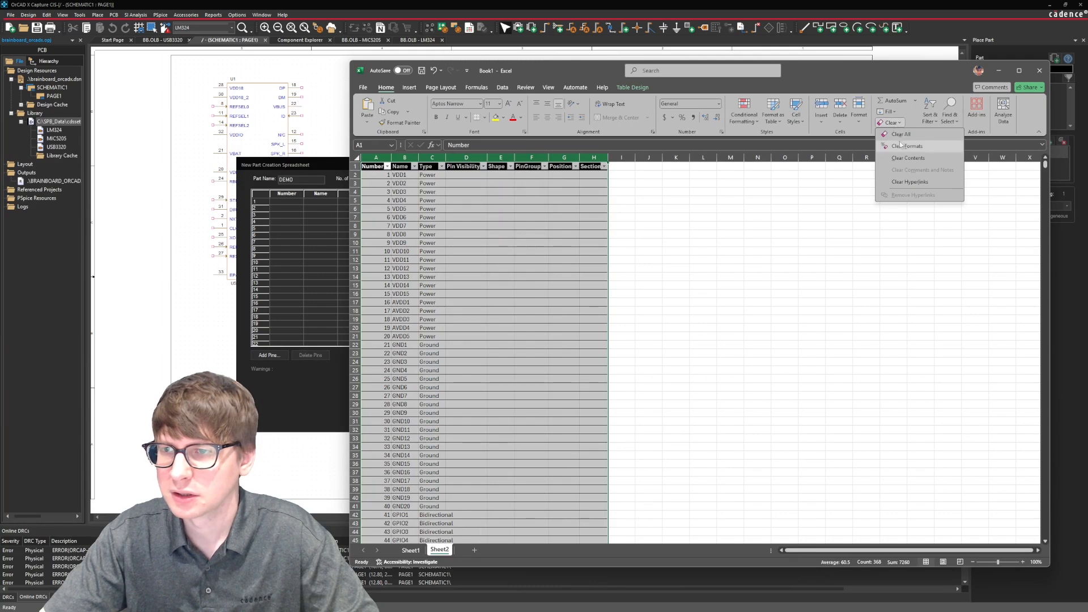
click(906, 146)
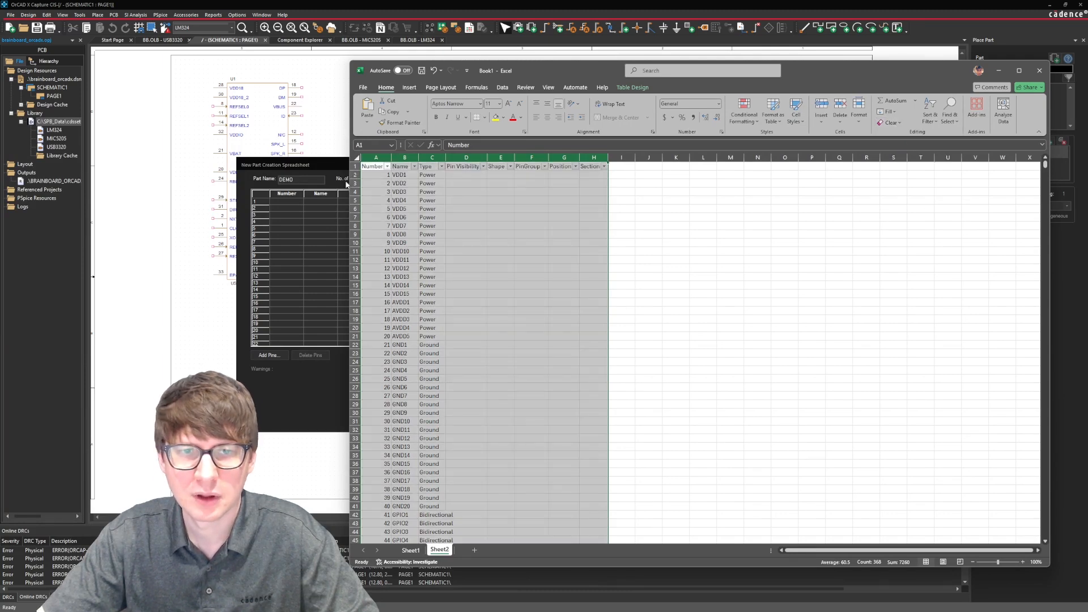
drag(348, 181, 583, 180)
click(805, 192)
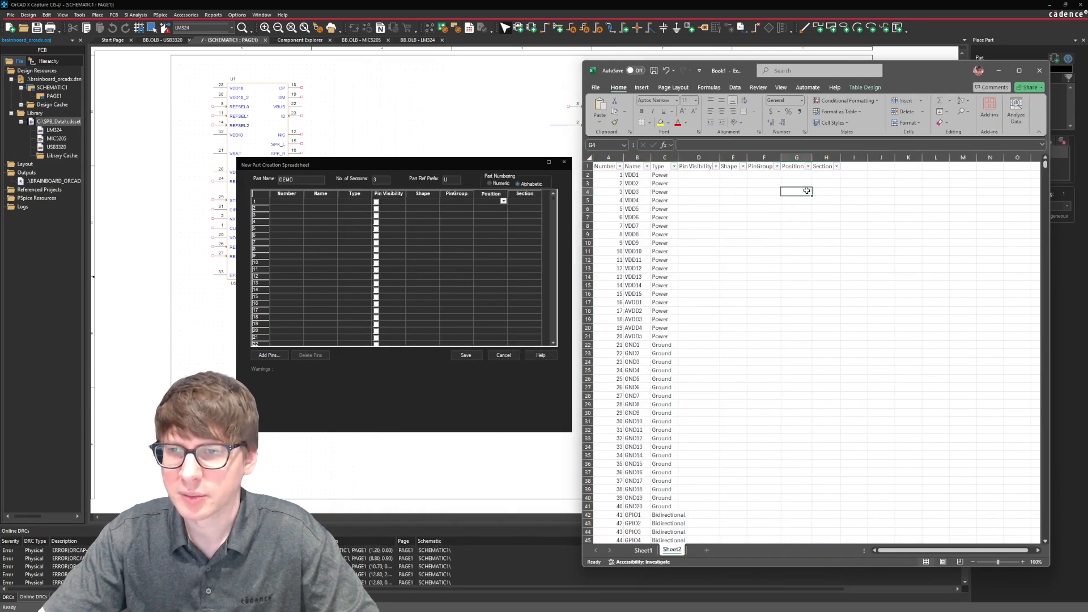
Delete the header titles from Number to Section in row 1 of the pin table.
drag(826, 166, 609, 167)
key(Delete)
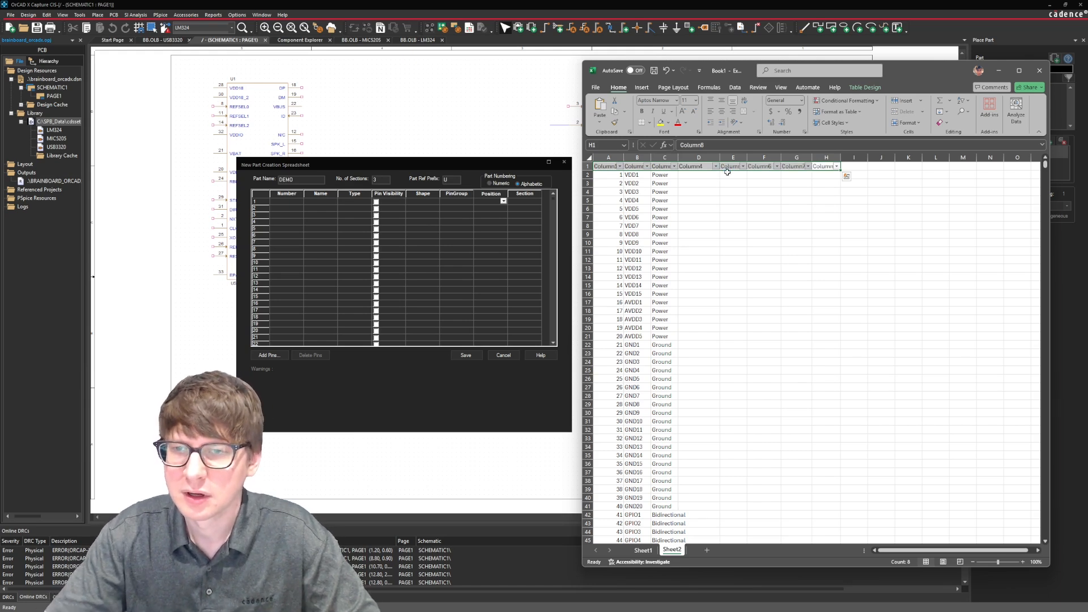
click(942, 123)
click(954, 134)
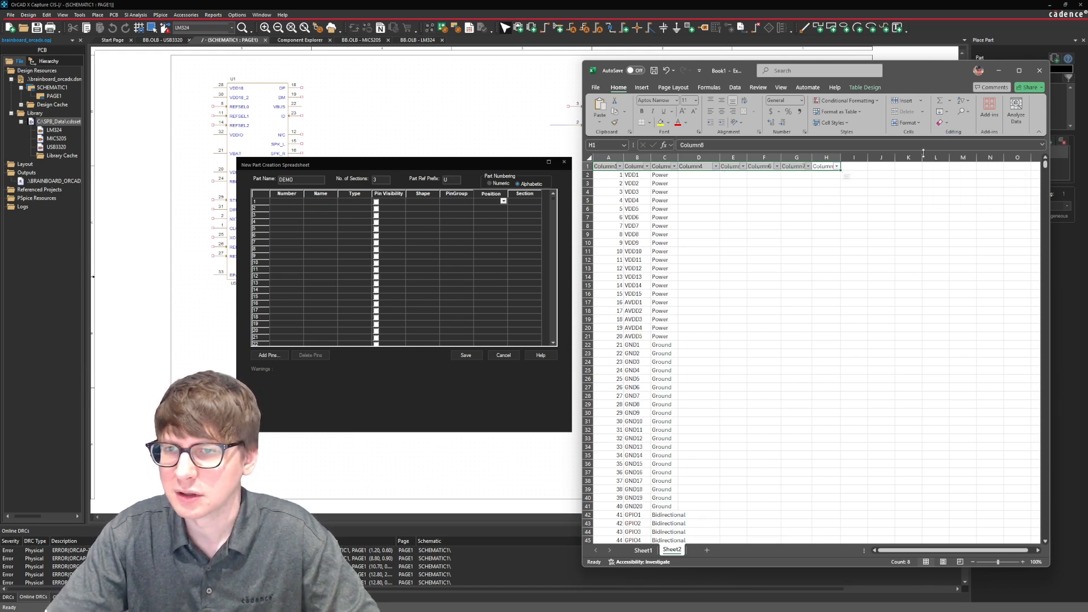
click(847, 197)
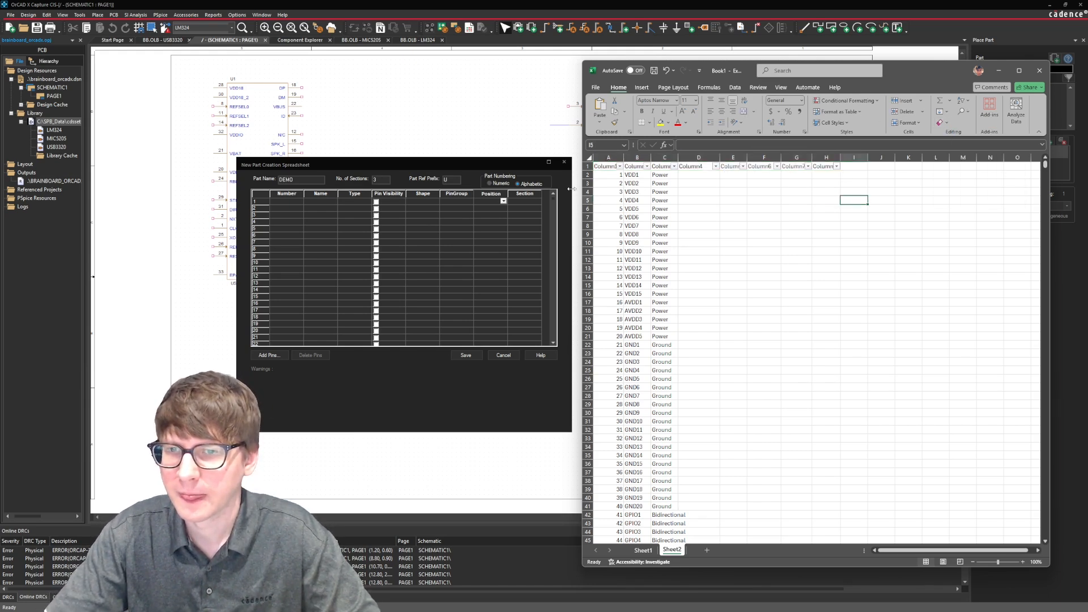
Try to clear the contents of the table's header cells A1 to H1.
scroll(680, 204, down, 7)
click(683, 207)
scroll(683, 206, down, 1)
scroll(683, 206, up, 5)
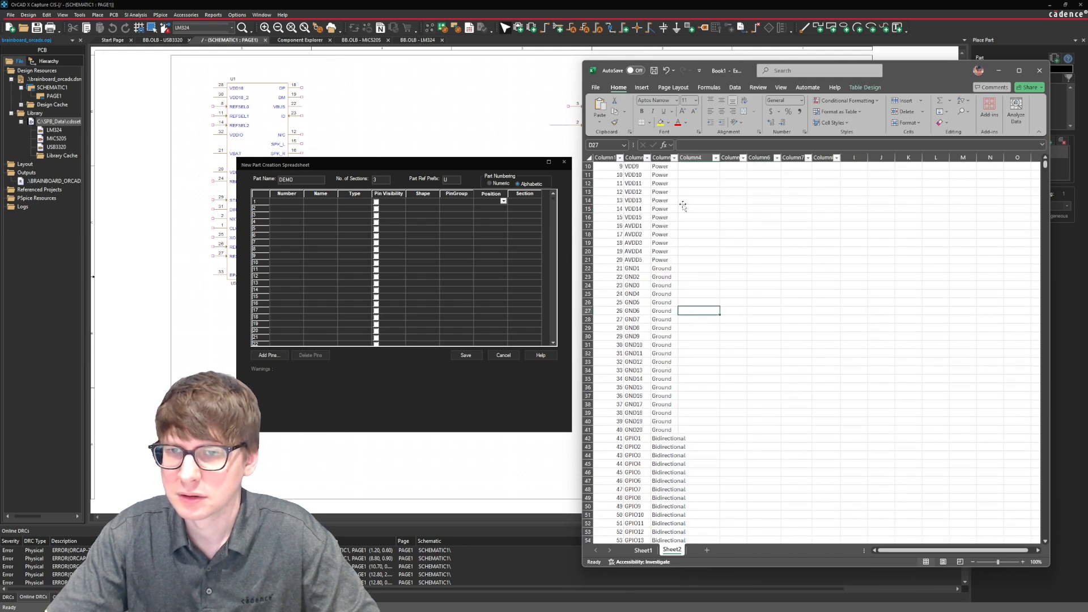
scroll(675, 195, up, 3)
click(825, 167)
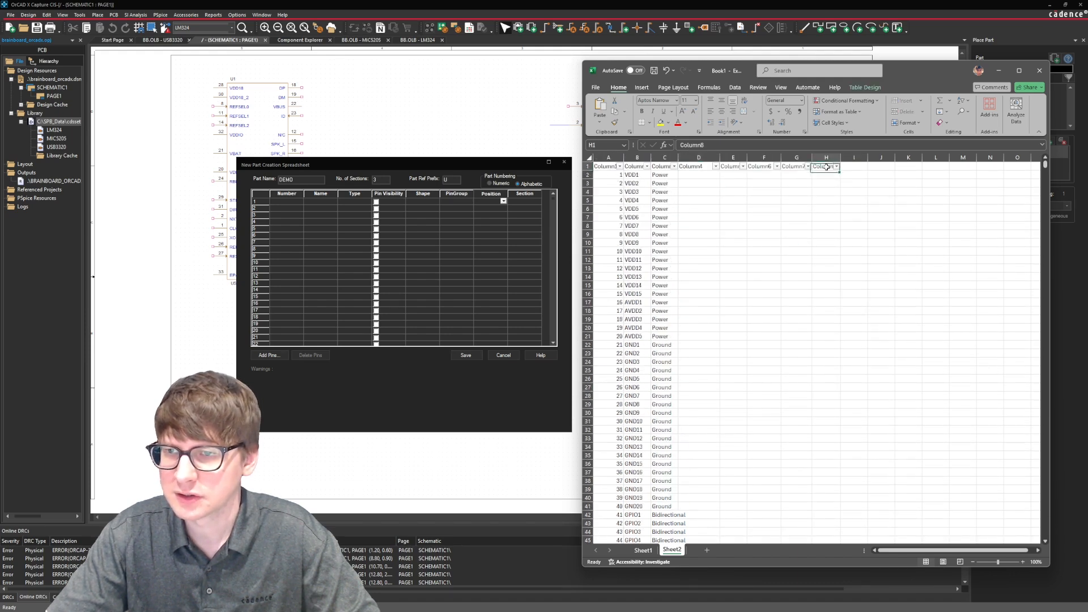
click(944, 123)
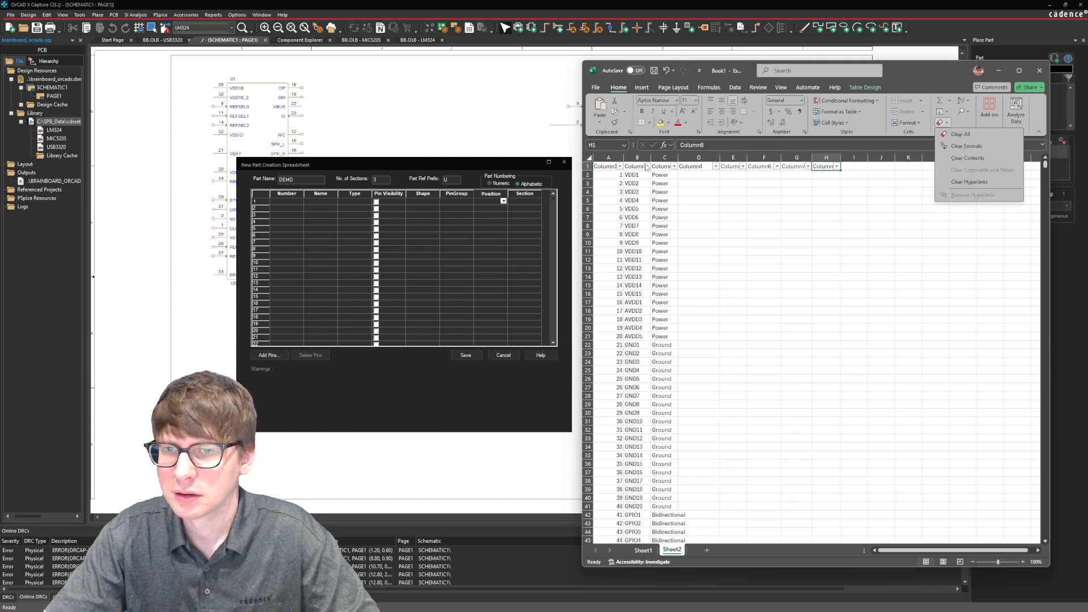
drag(611, 167, 833, 168)
click(944, 126)
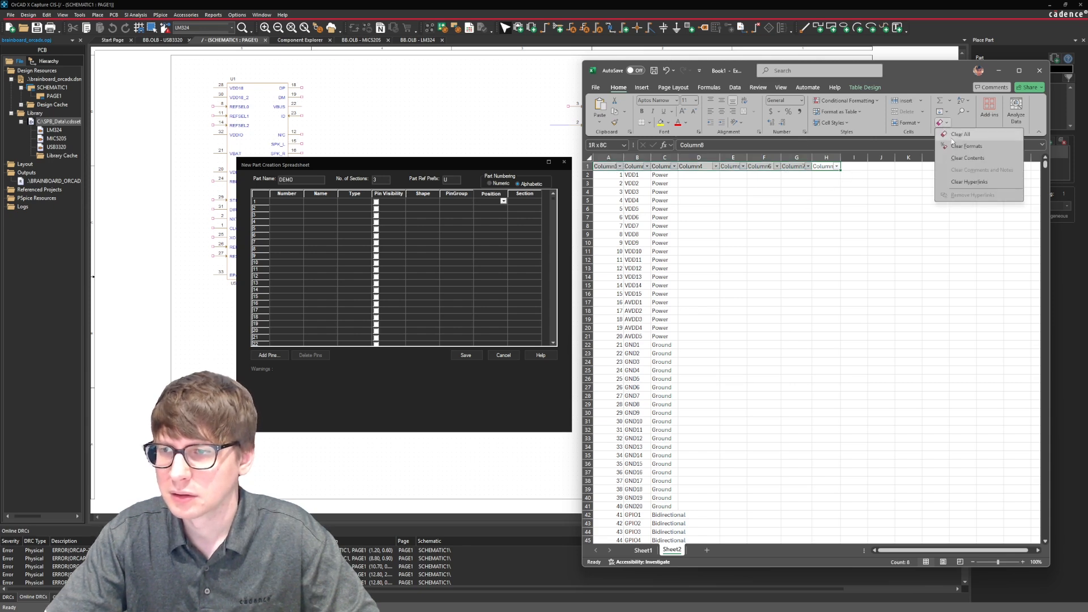
click(955, 157)
click(843, 202)
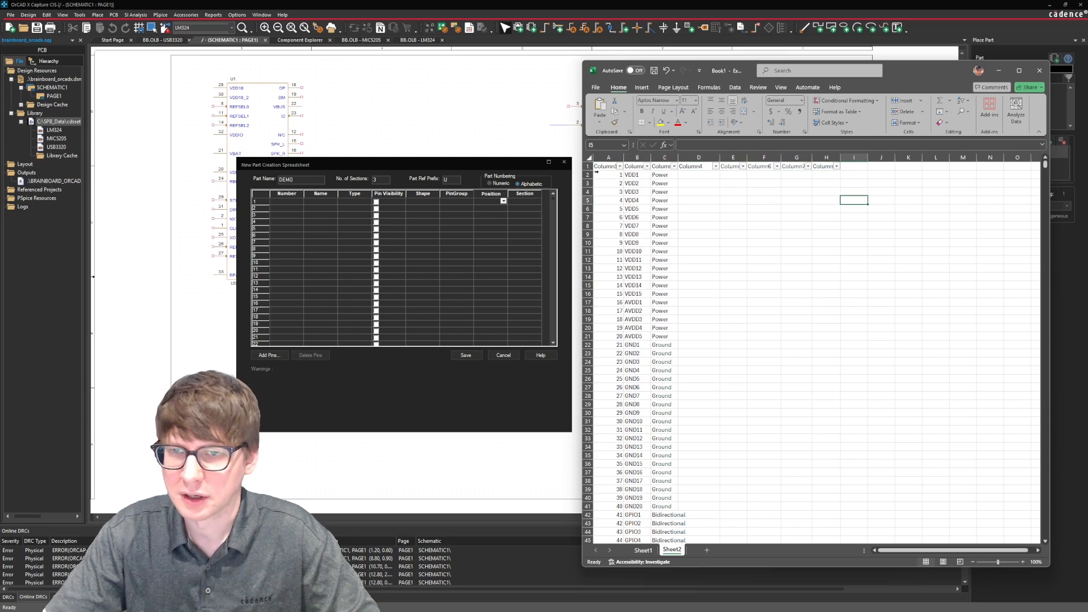
Copy all 120 pin rows without the header and paste them into a new sheet.
drag(595, 174, 657, 611)
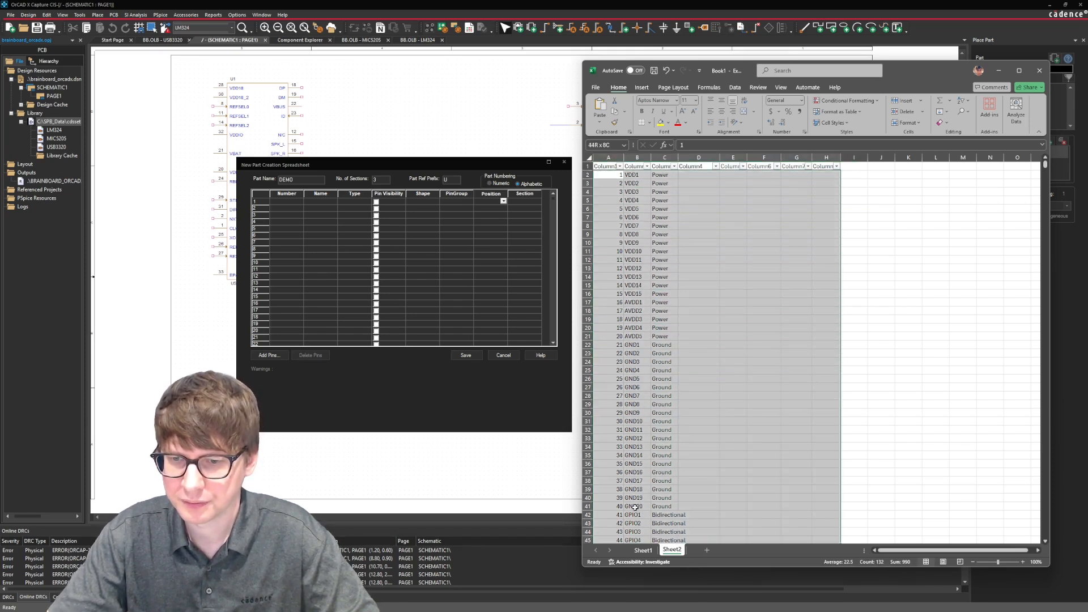
drag(635, 507, 670, 503)
key(ctrl+c)
click(707, 550)
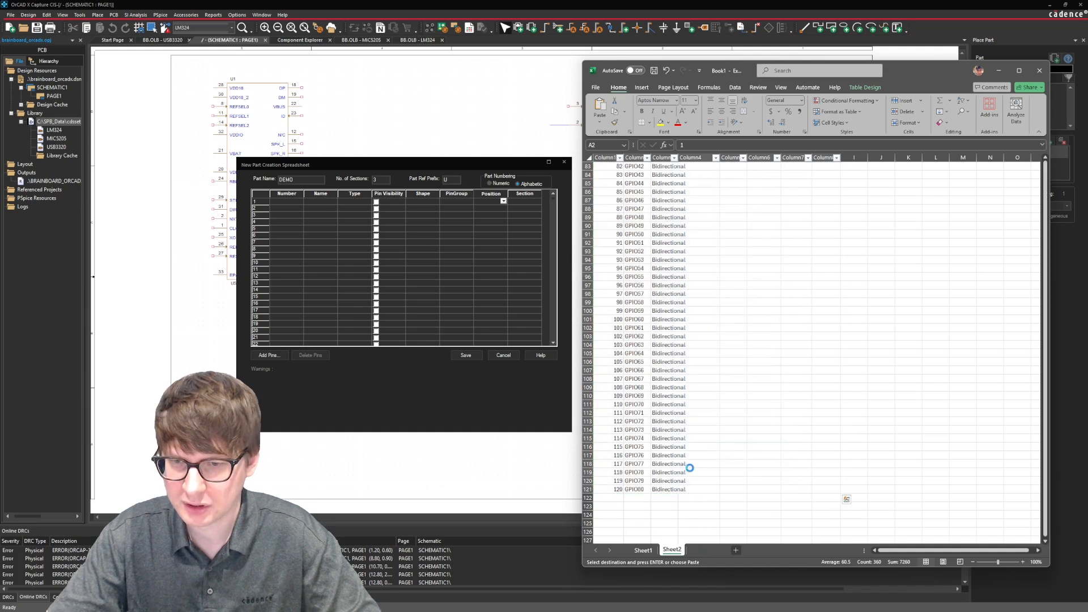
key(ctrl+v)
Check the pasted pin rows on Sheet3 against the original table on Sheet2.
click(688, 200)
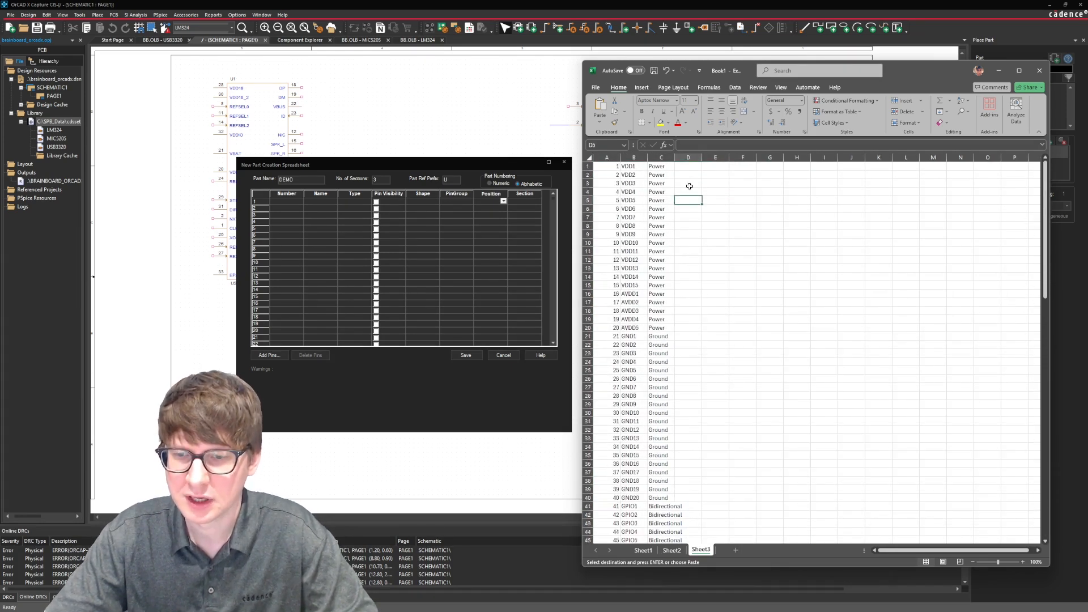
scroll(636, 454, down, 20)
scroll(636, 453, up, 20)
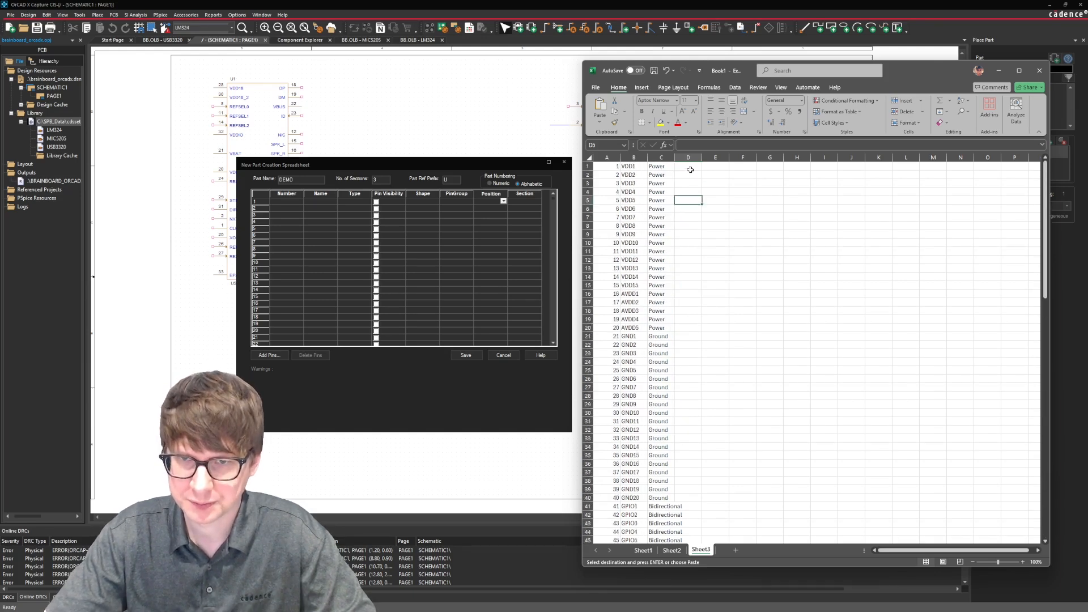
click(672, 551)
click(697, 227)
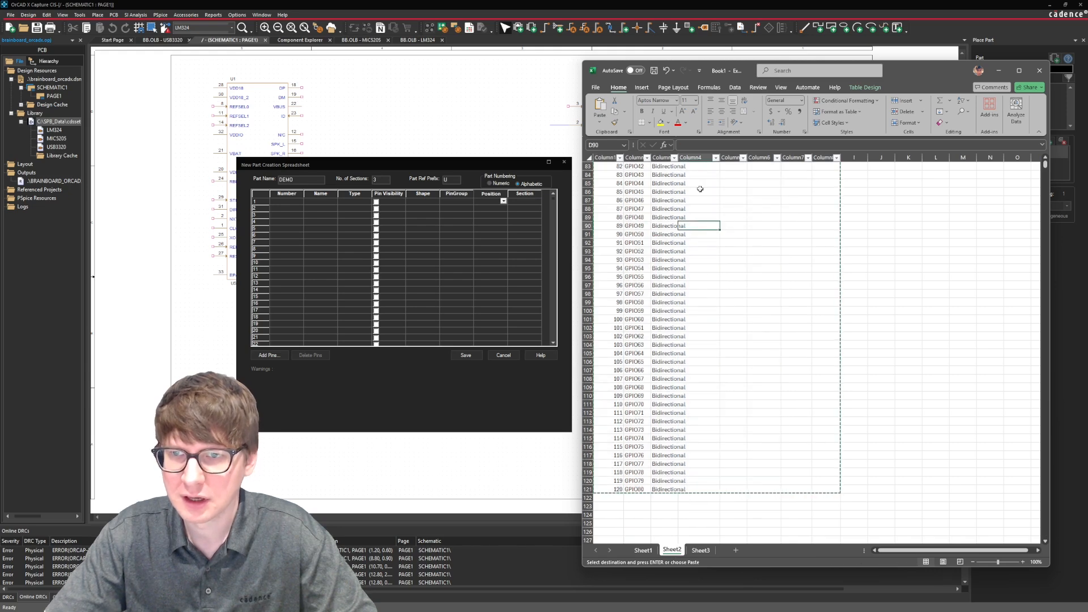
scroll(700, 189, up, 6)
scroll(700, 189, up, 16)
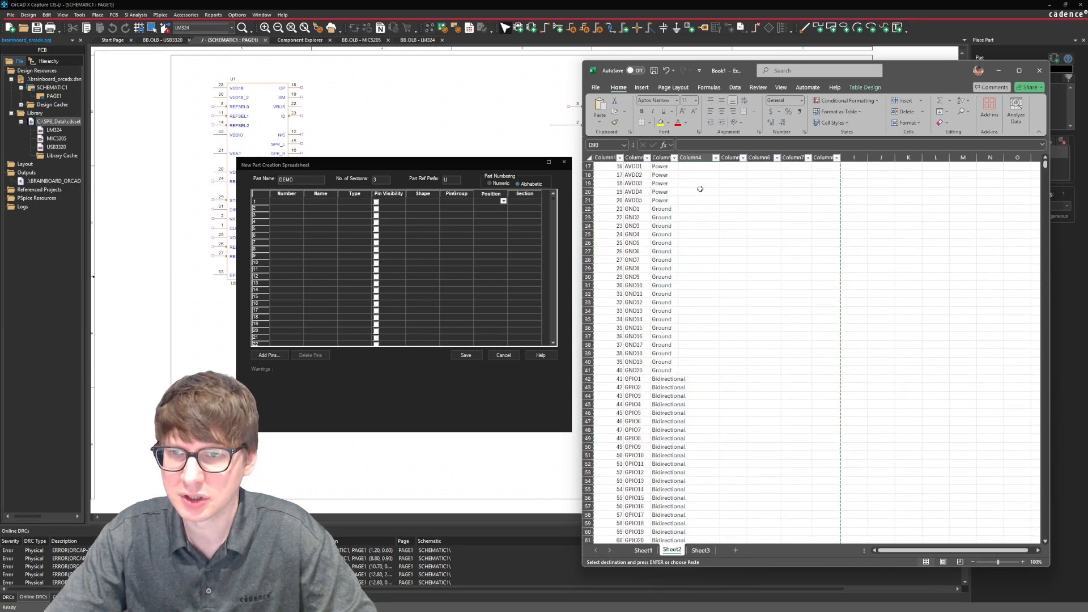
scroll(700, 189, up, 5)
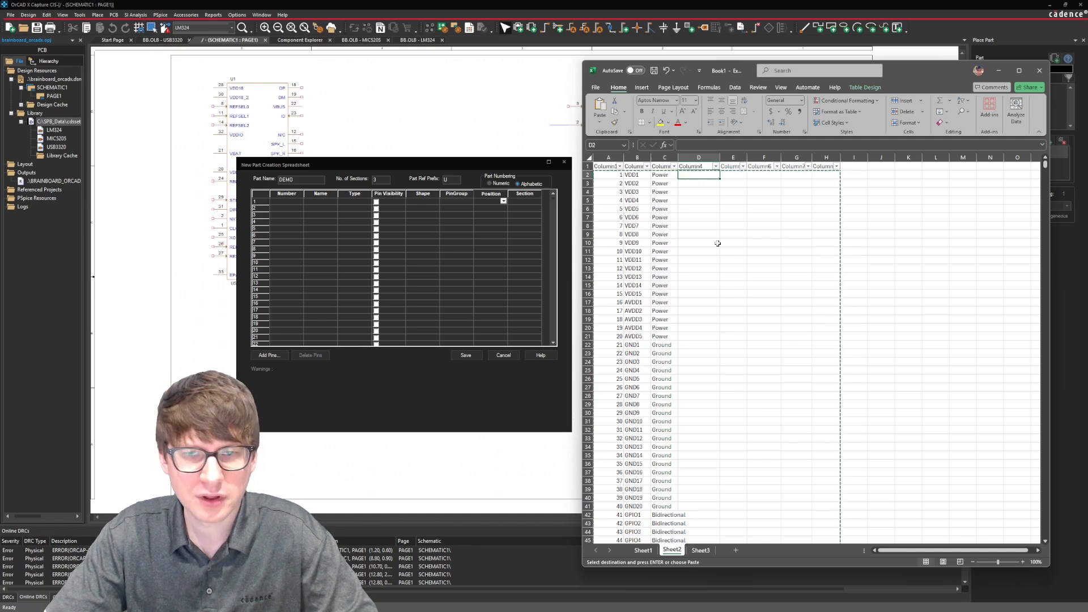
Fill column D of Sheet3 with the pin visibility value 1 for all 120 pins.
click(701, 550)
click(687, 168)
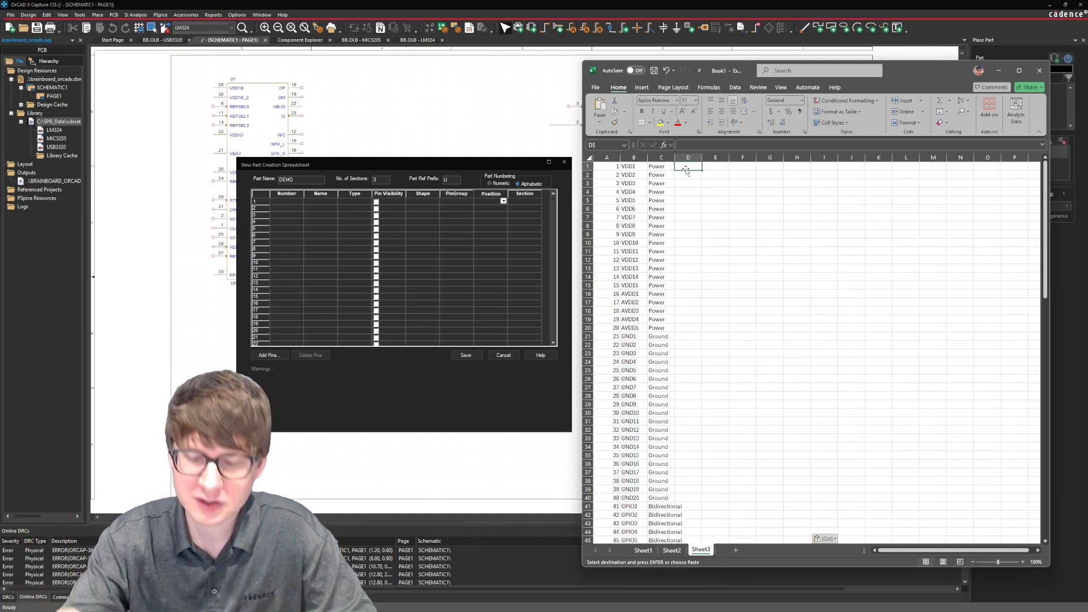
text(1)
key(Return)
text(1)
key(Return)
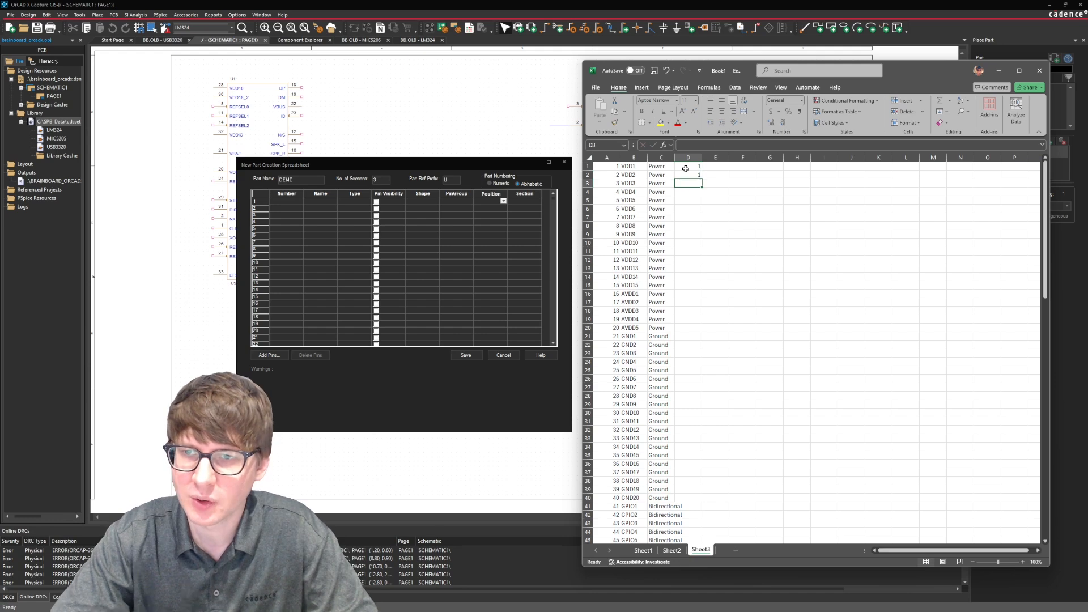
click(686, 169)
drag(686, 168, 690, 586)
scroll(701, 350, up, 20)
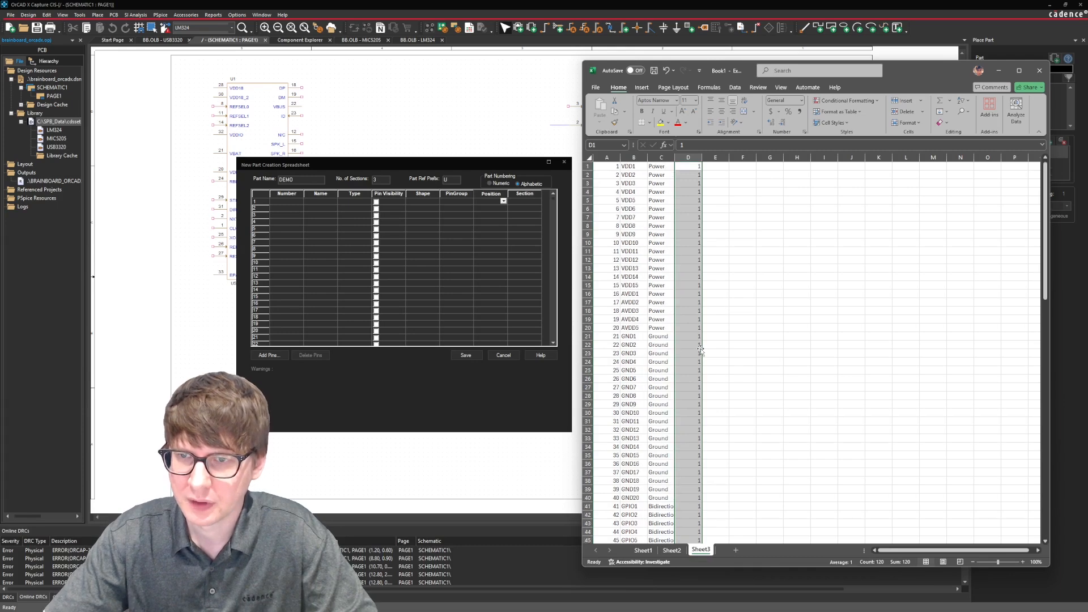
Enter Line as the pin shape for the first pin in cell E1.
click(712, 166)
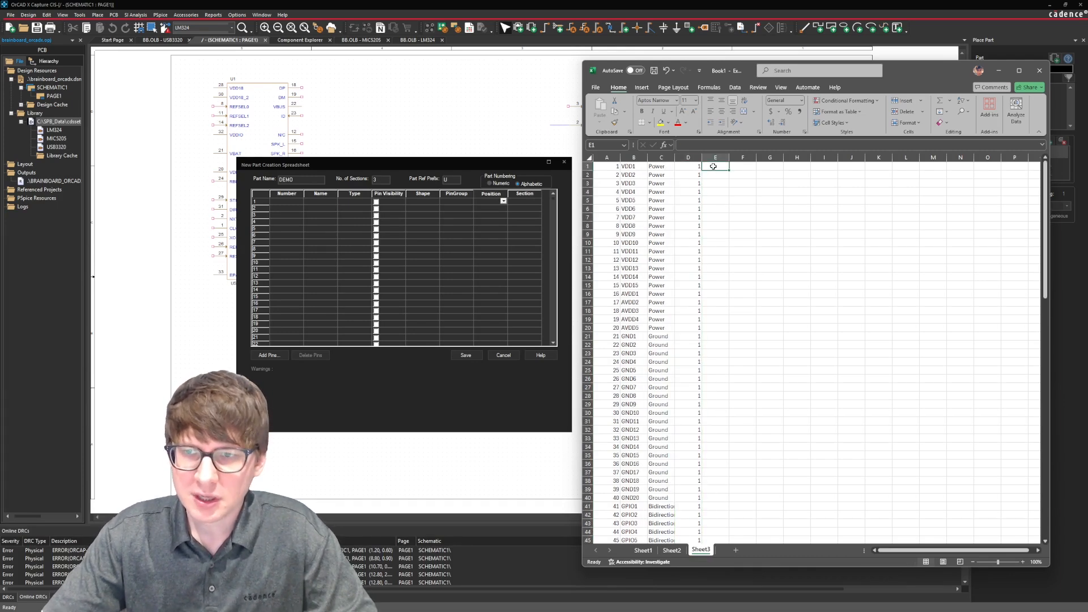
text(Line)
key(Return)
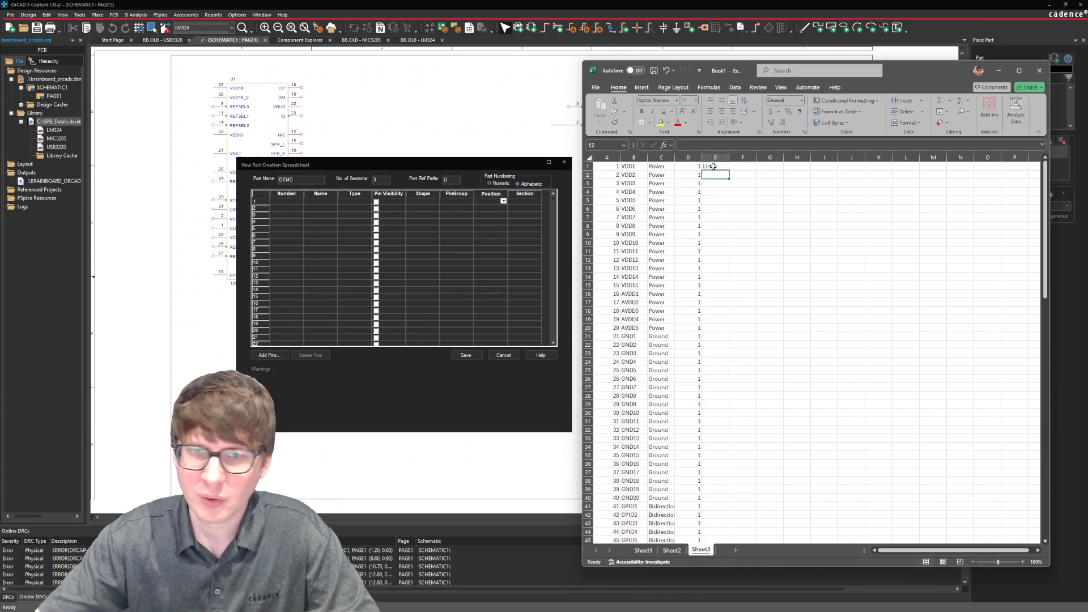
Switch to OrCAD's New Part Creation Spreadsheet and view the available Shape options for the first pin row.
click(435, 202)
mouse_move(435, 220)
mouse_down()
mouse_move(435, 229)
mouse_move(435, 217)
mouse_up()
click(435, 201)
click(435, 203)
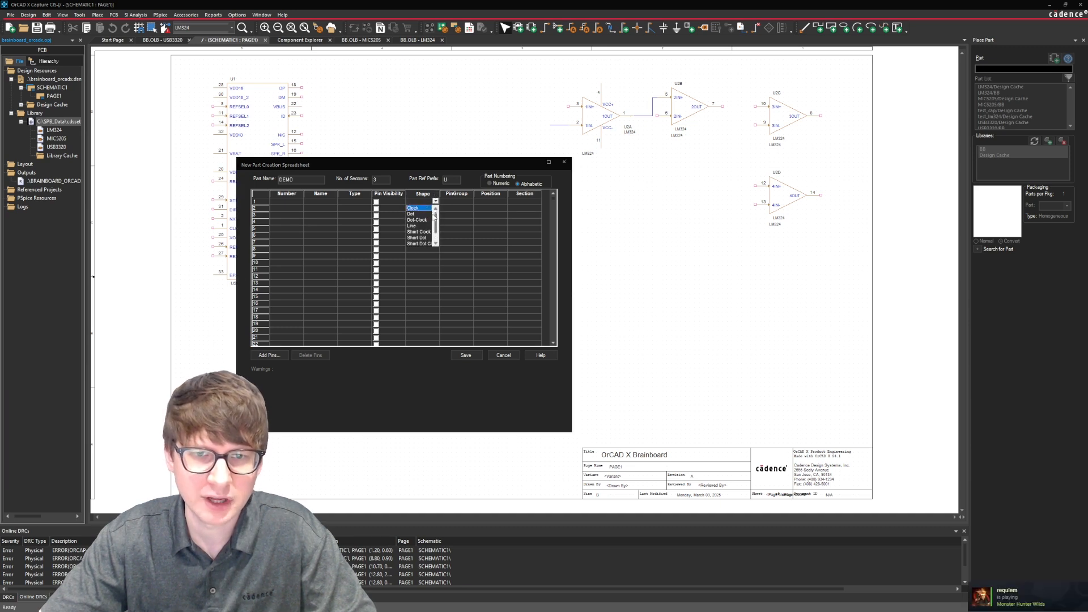
Return to Excel and copy the pin shape Line from E1 down column E of Sheet3 through pin 120.
scroll(418, 231, down, 1)
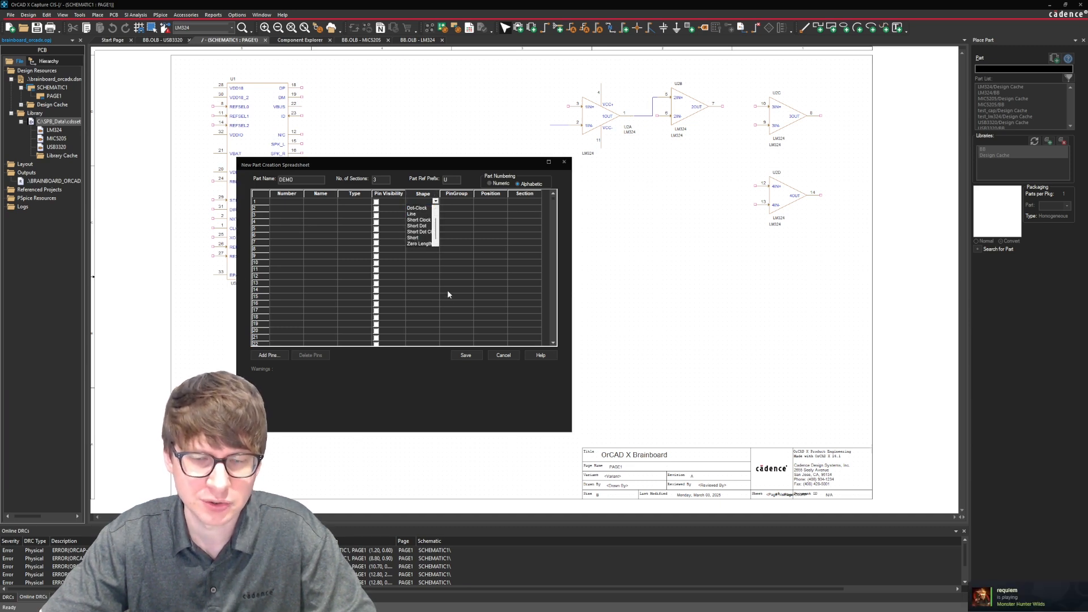
click(428, 393)
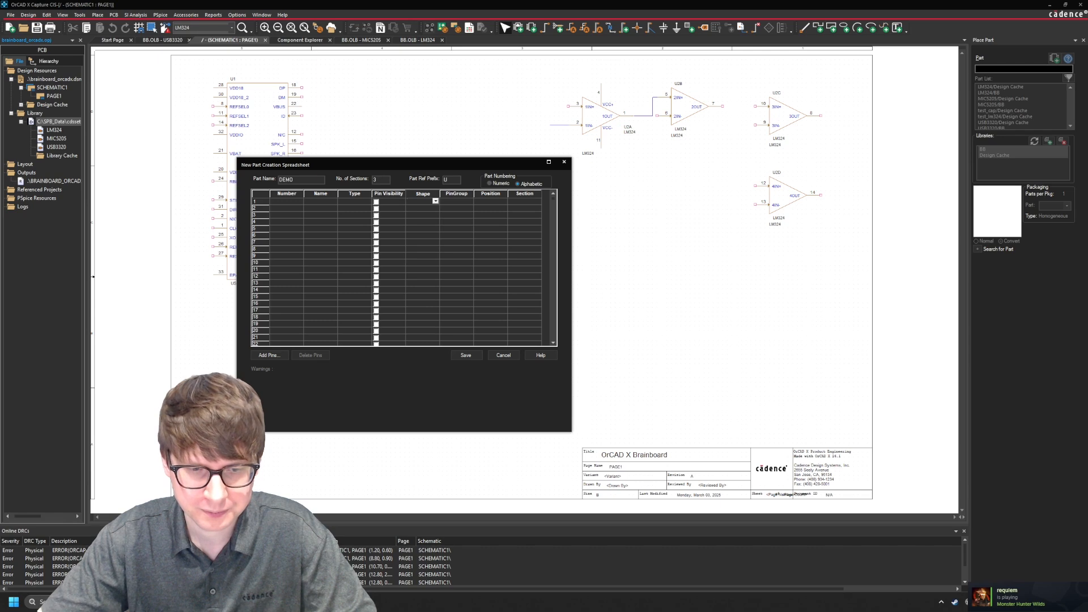
click(351, 602)
click(716, 168)
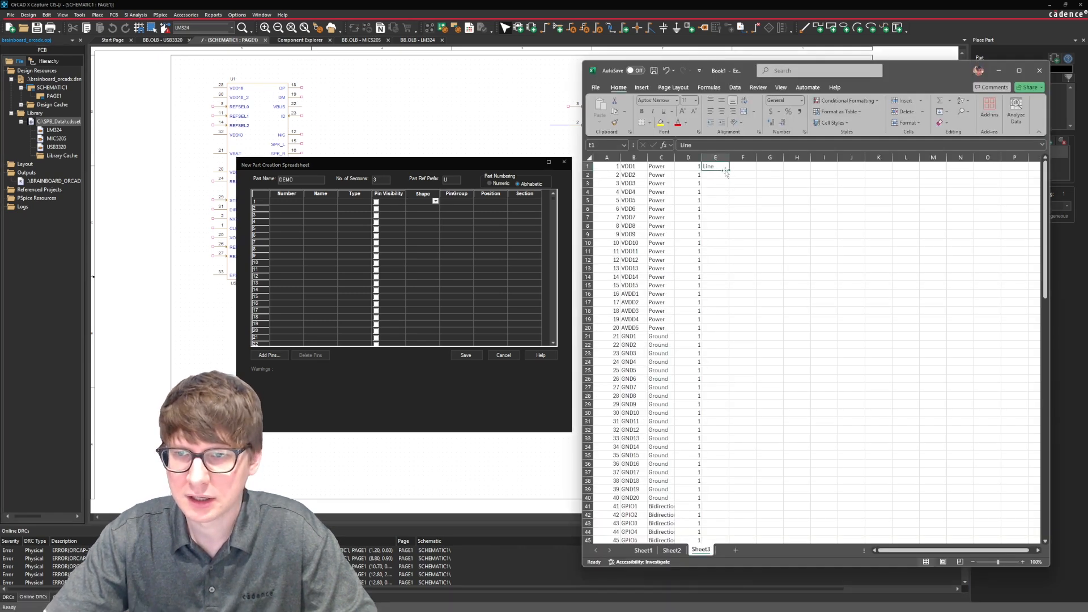
key(ctrl+c)
click(722, 175)
scroll(724, 318, down, 20)
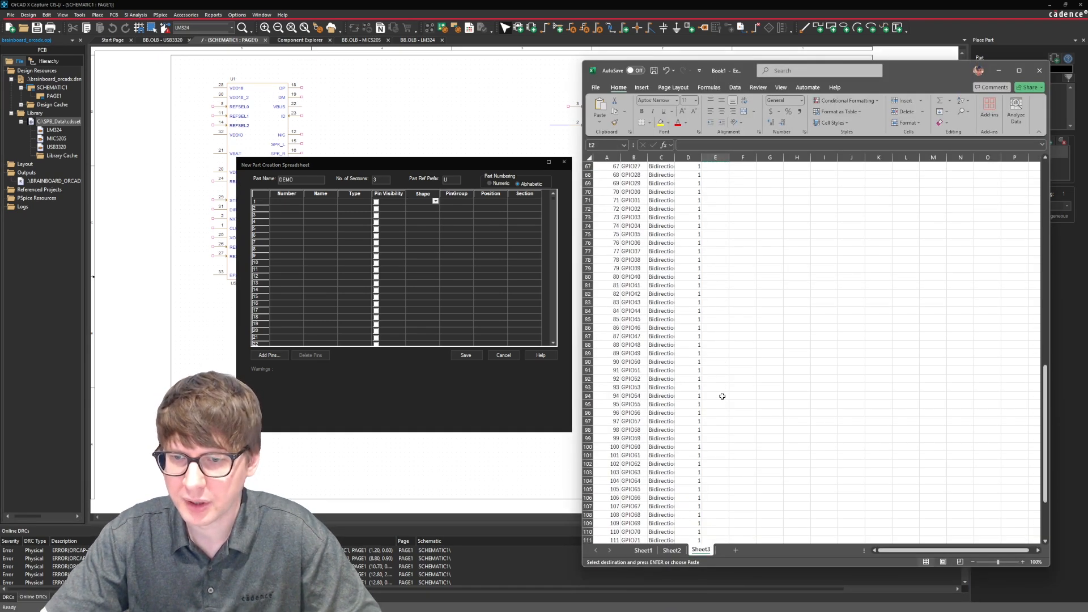
shift+click(716, 518)
key(ctrl+v)
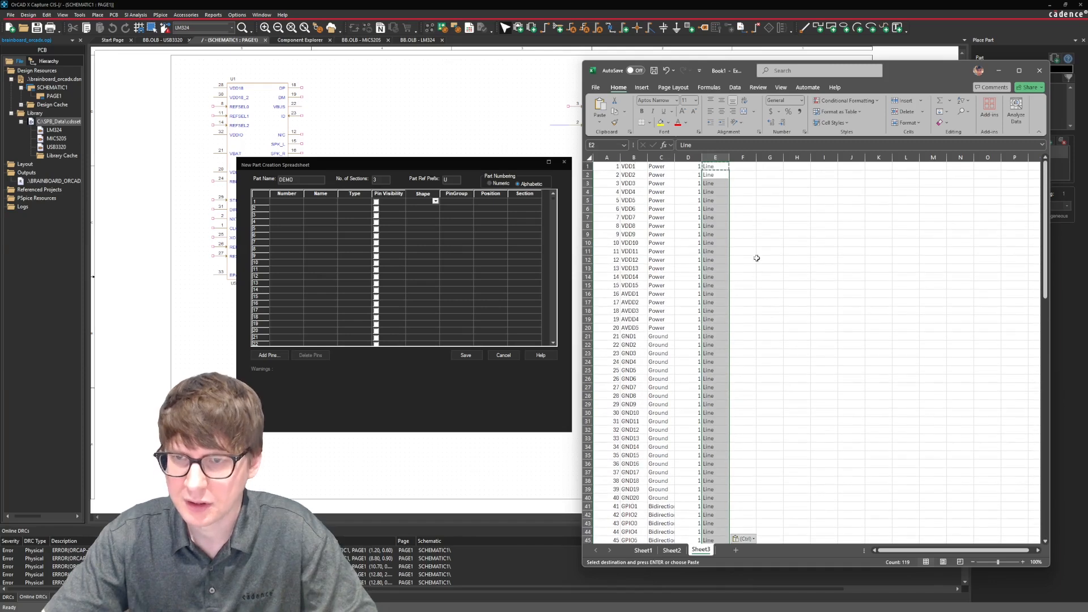
View the available Position options for the first pin row in OrCAD's New Part Creation Spreadsheet.
click(744, 167)
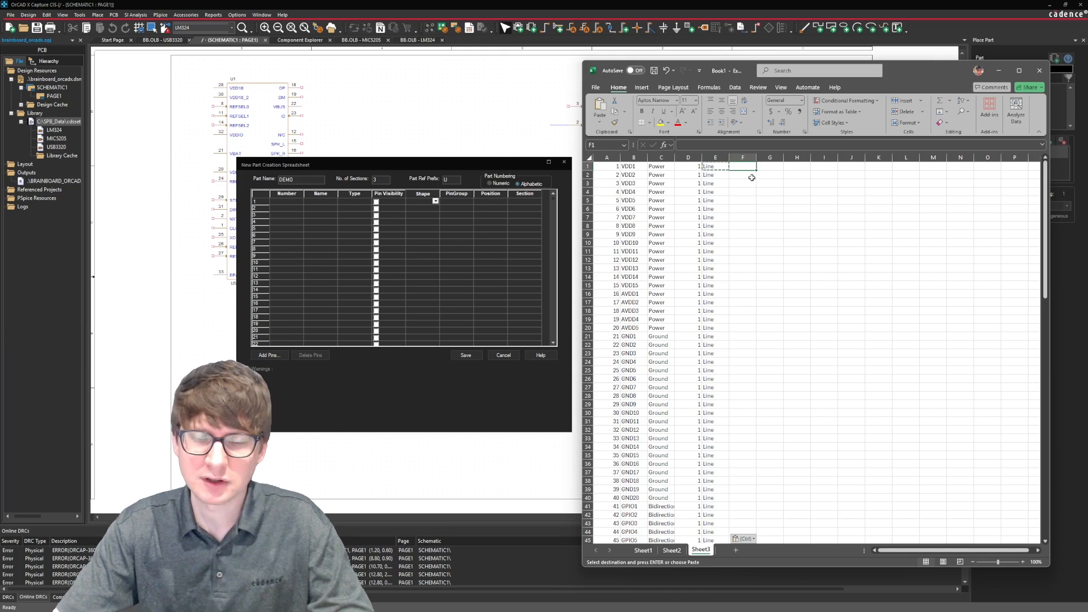
click(776, 165)
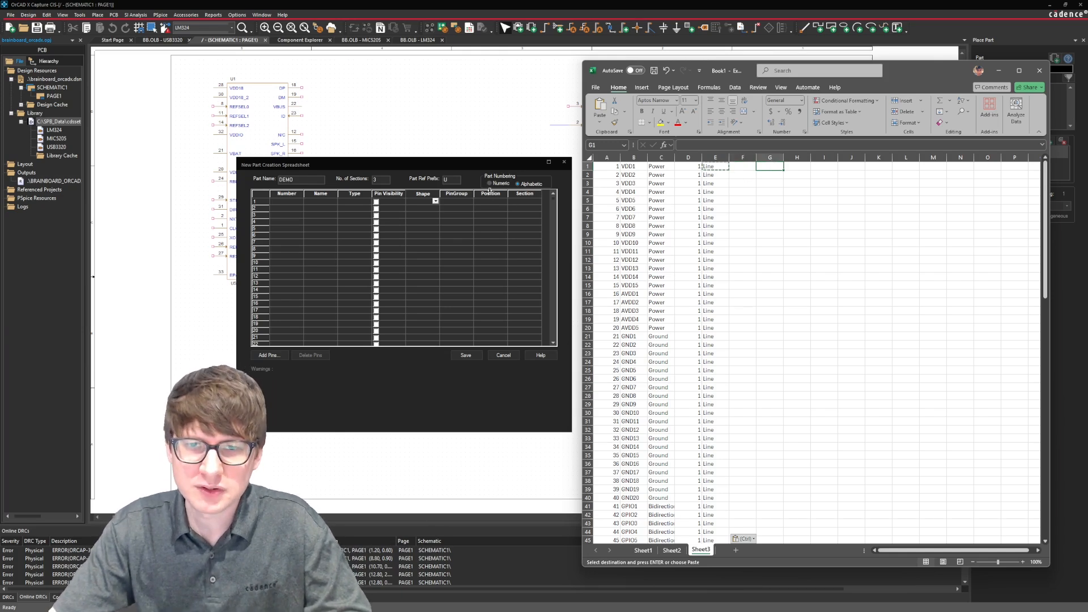
click(501, 205)
click(503, 202)
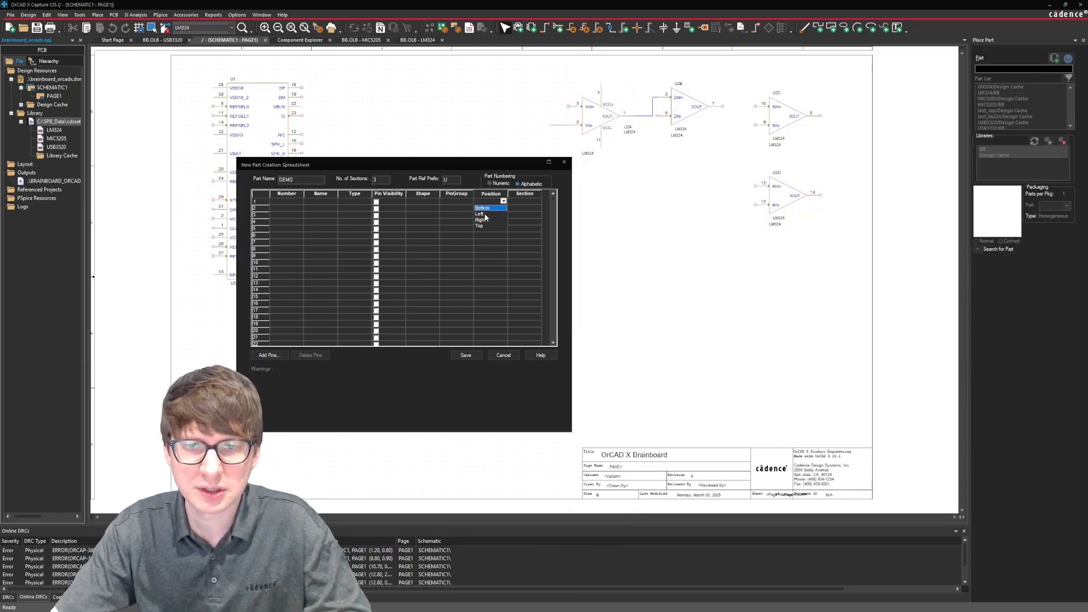
click(504, 202)
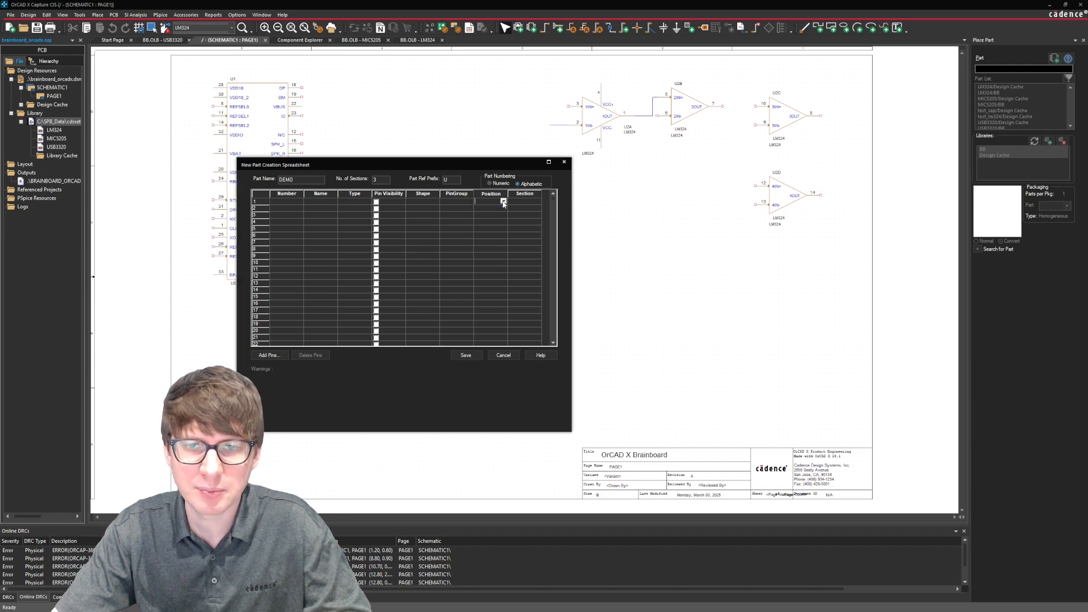
Switch back to Excel, enter Left as the pin position in G1 and fill it down through G20.
key(alt+Tab)
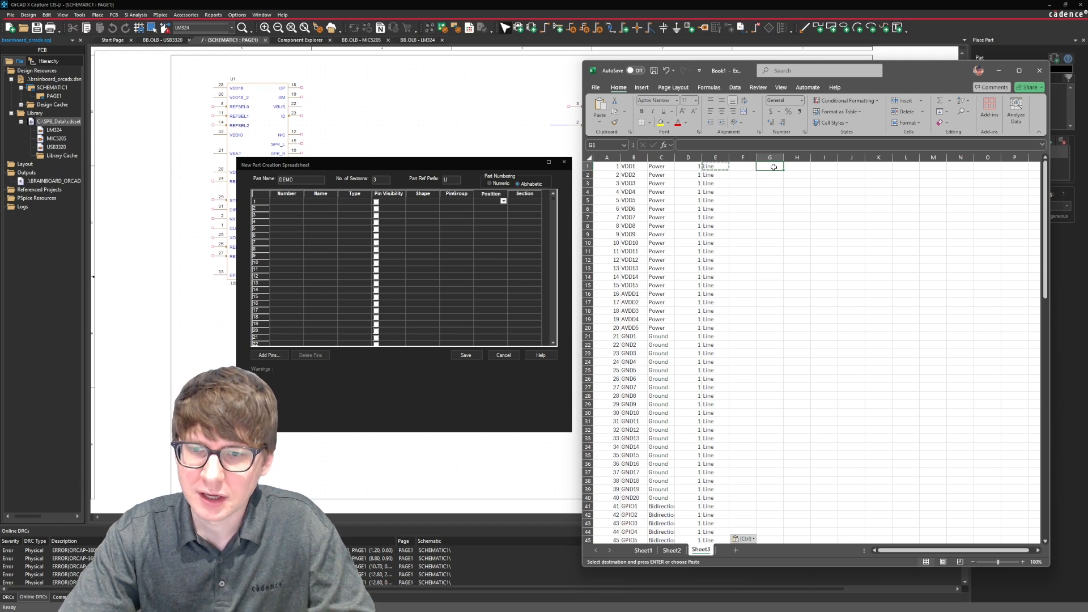
text(L)
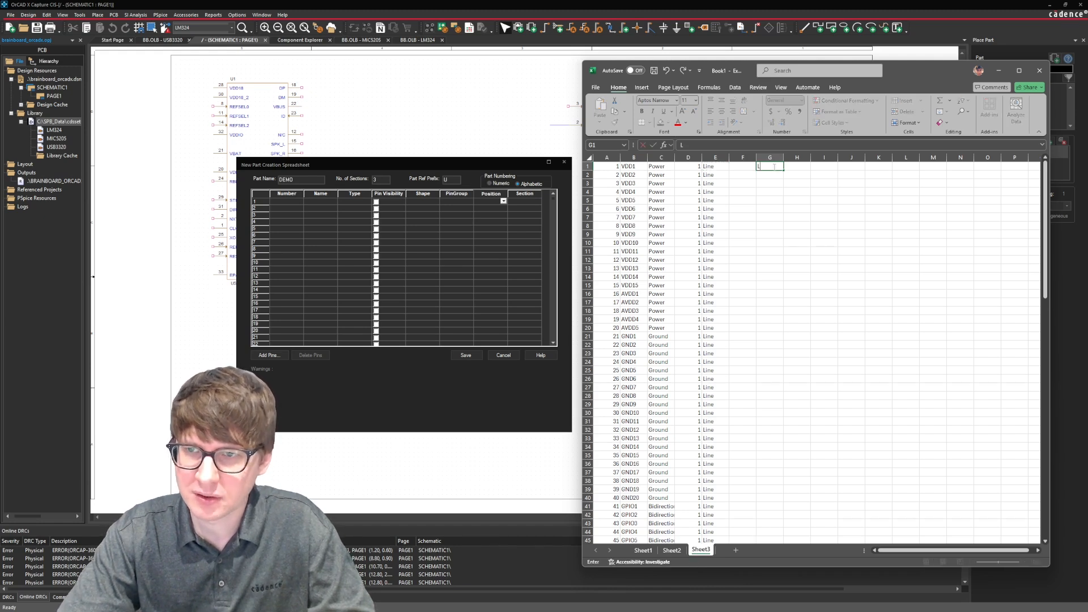
text(eft)
key(ctrl+Return)
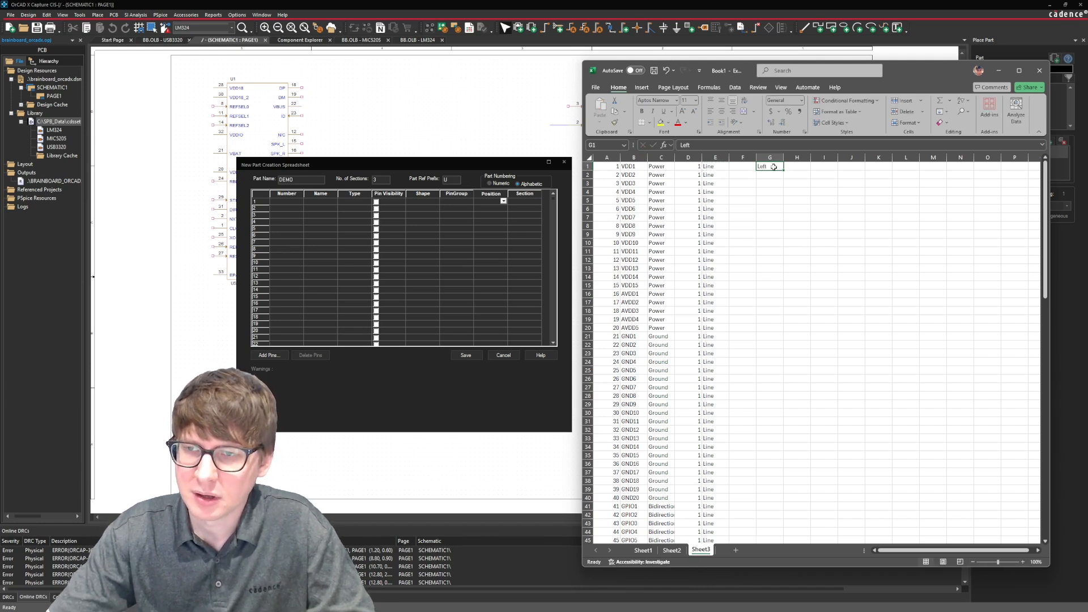
drag(784, 170, 758, 331)
Enter Right as the pin position in G21 and fill it down through G40 for the ground pins.
click(763, 336)
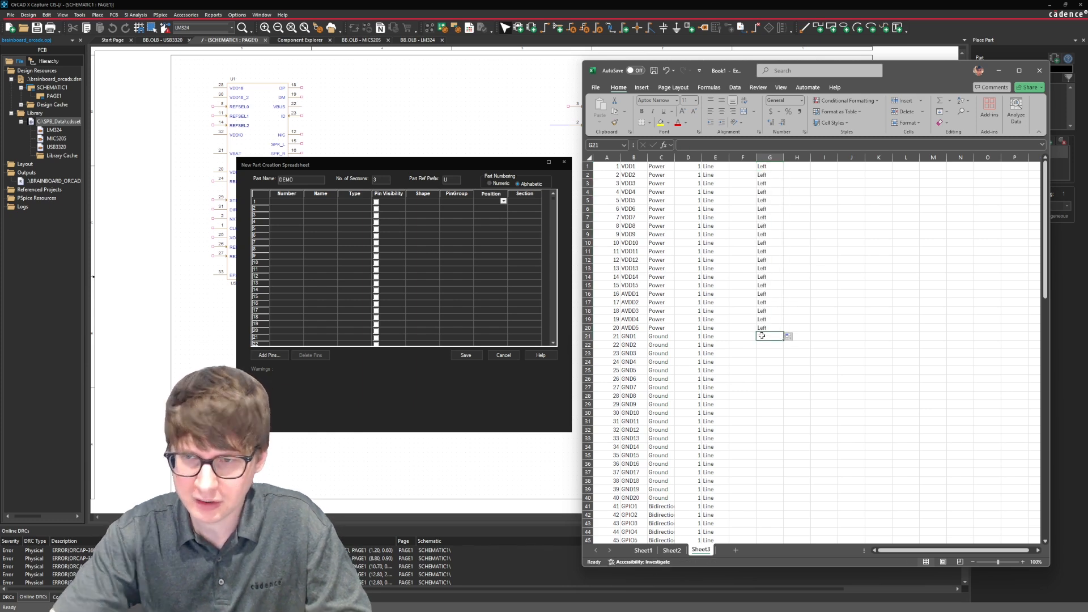
text(Right)
key(ctrl+Return)
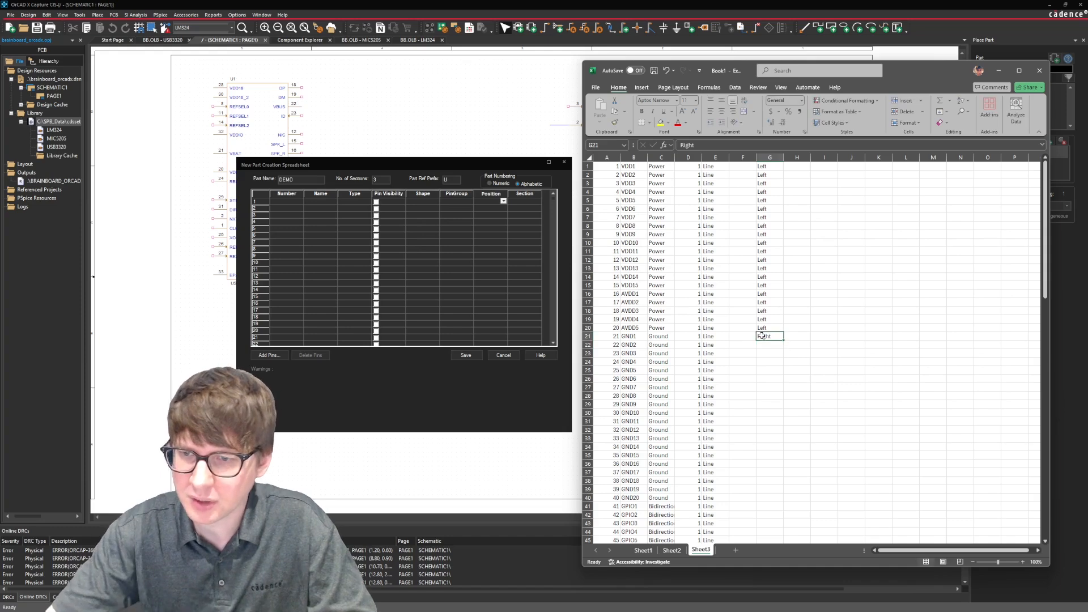
drag(784, 339, 771, 499)
Copy the Left and Right positions from G1:G40 and paste them starting at G41 for pins 41 to 80.
drag(771, 170, 769, 498)
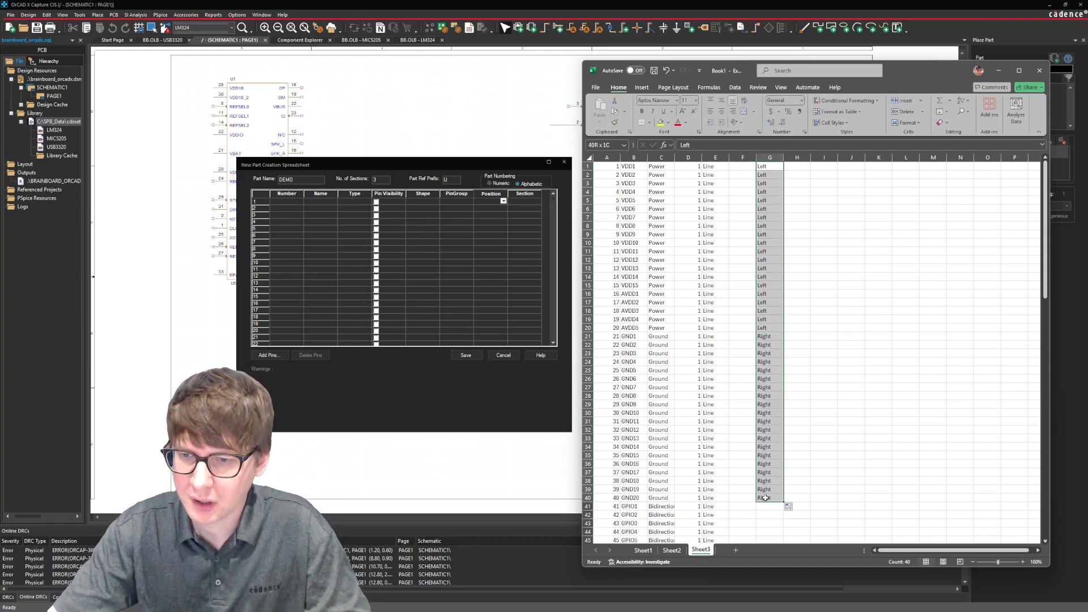
key(ctrl+c)
scroll(743, 311, down, 2)
scroll(742, 310, down, 5)
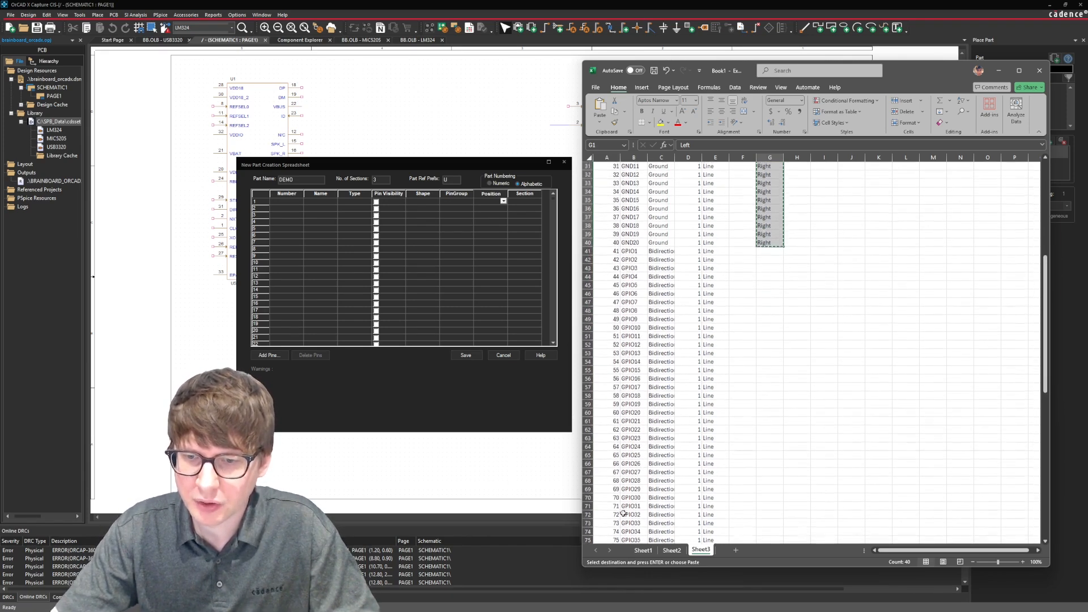
scroll(761, 226, down, 4)
click(762, 227)
key(ctrl+v)
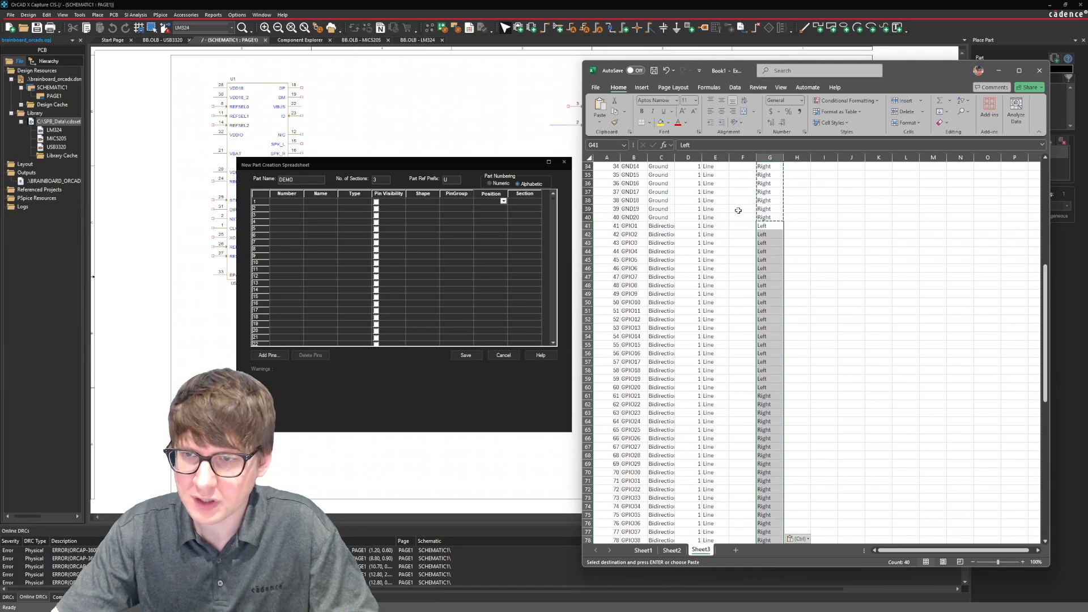
Paste the same Left and Right position block starting at G81 for pins 81 to 120.
scroll(672, 367, down, 2)
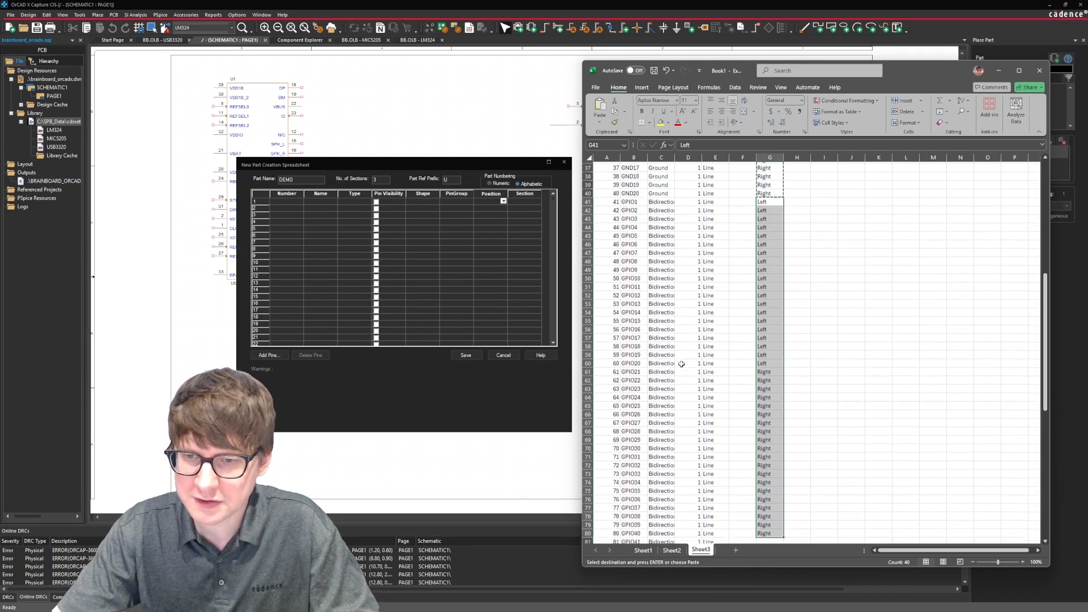
scroll(763, 399, down, 5)
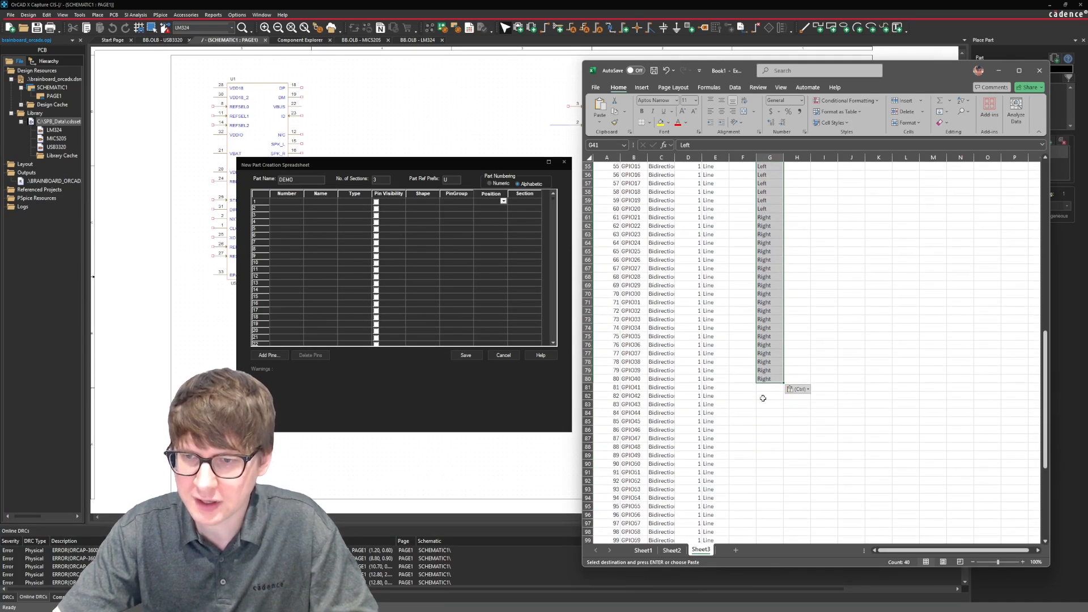
click(768, 386)
key(ctrl+v)
scroll(639, 344, down, 11)
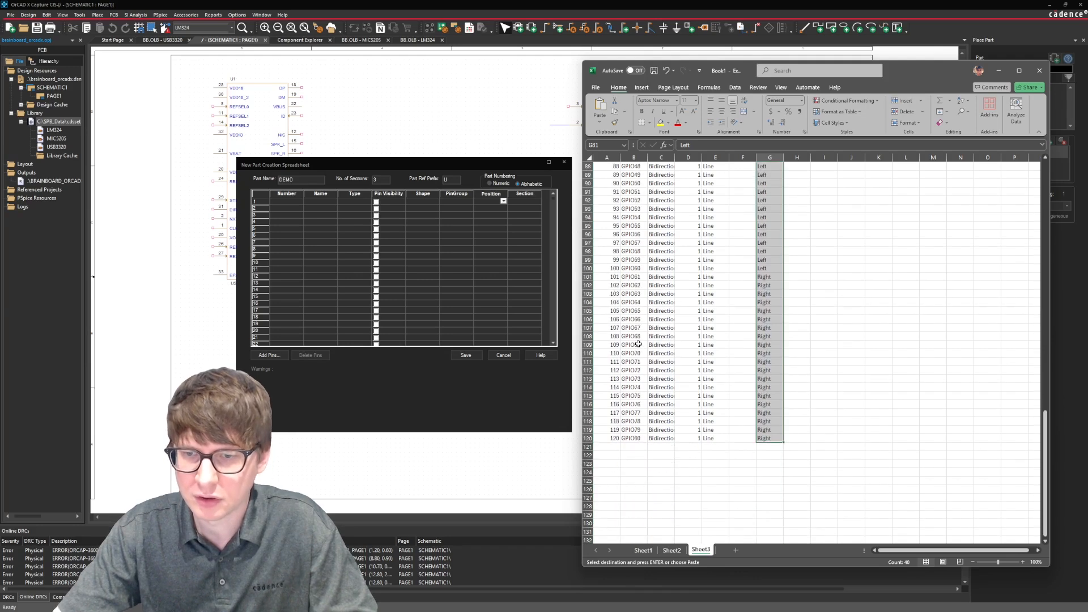
scroll(722, 308, up, 20)
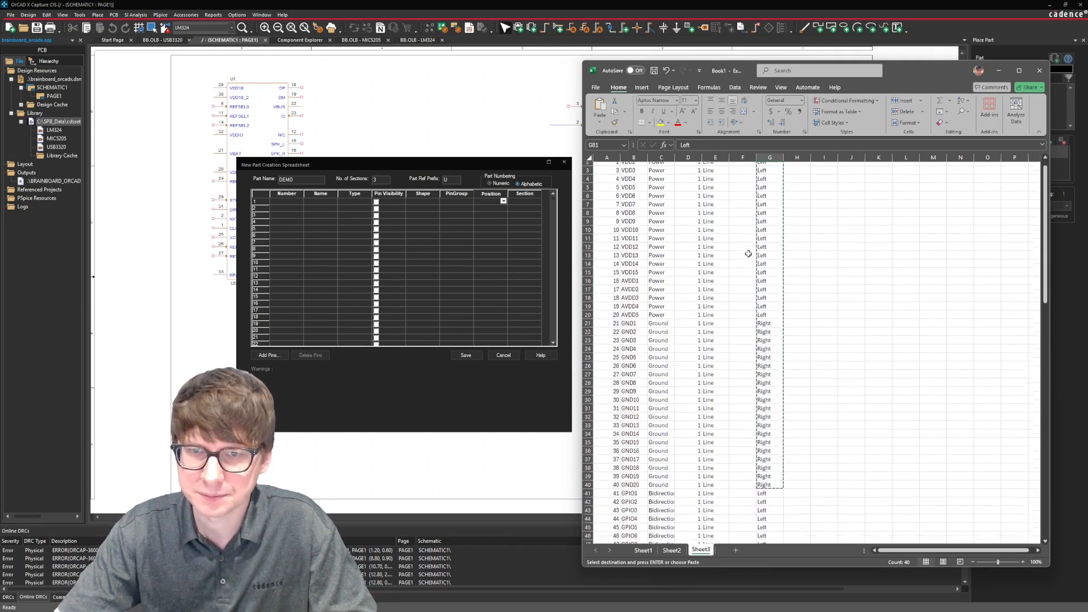
click(801, 218)
key(Escape)
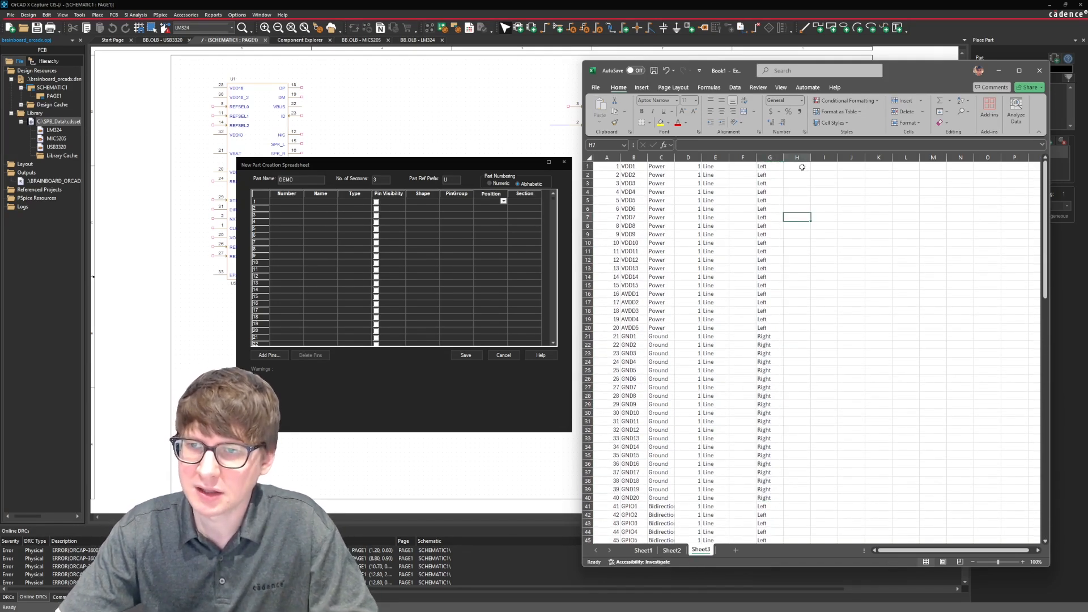
Enter section A in H1 and fill it down through H40 for the power and ground pins.
click(802, 167)
text(A)
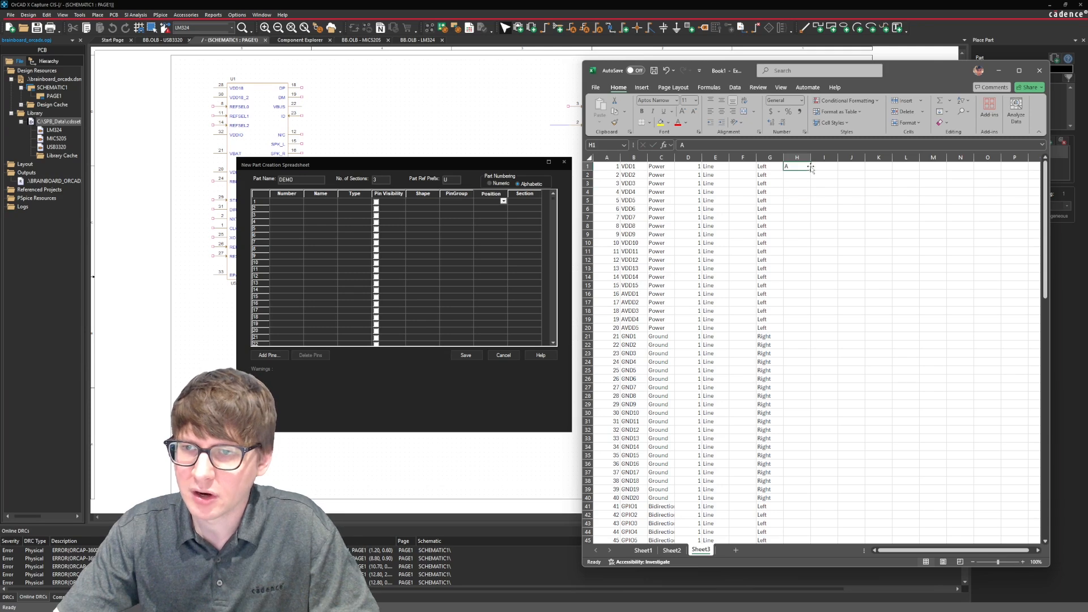
drag(810, 168, 815, 501)
Enter section B in H41 and fill it down through H80.
scroll(817, 391, down, 5)
click(801, 379)
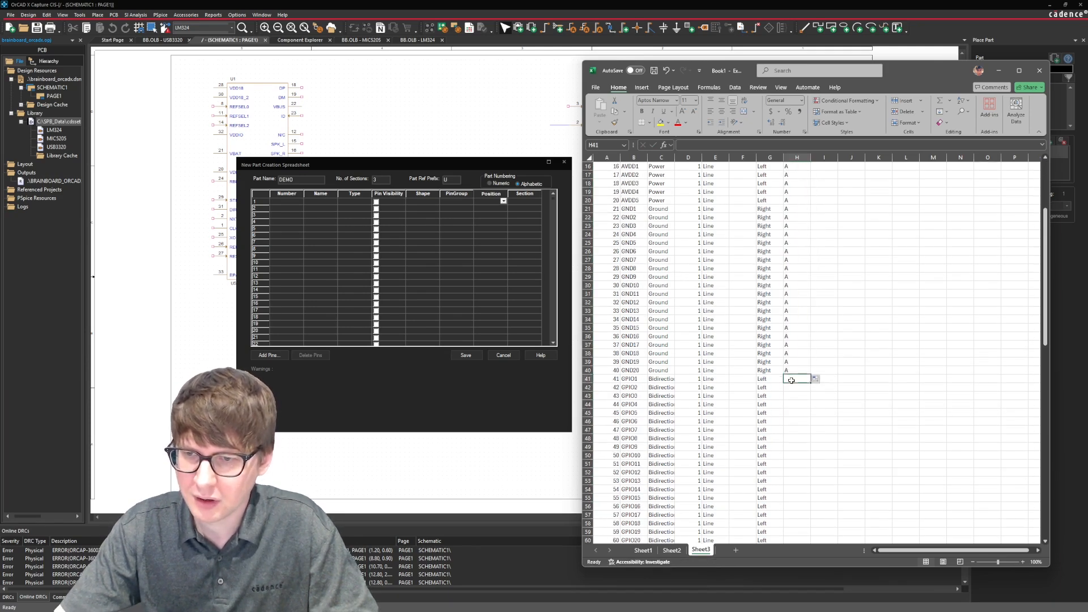
text(V)
click(806, 384)
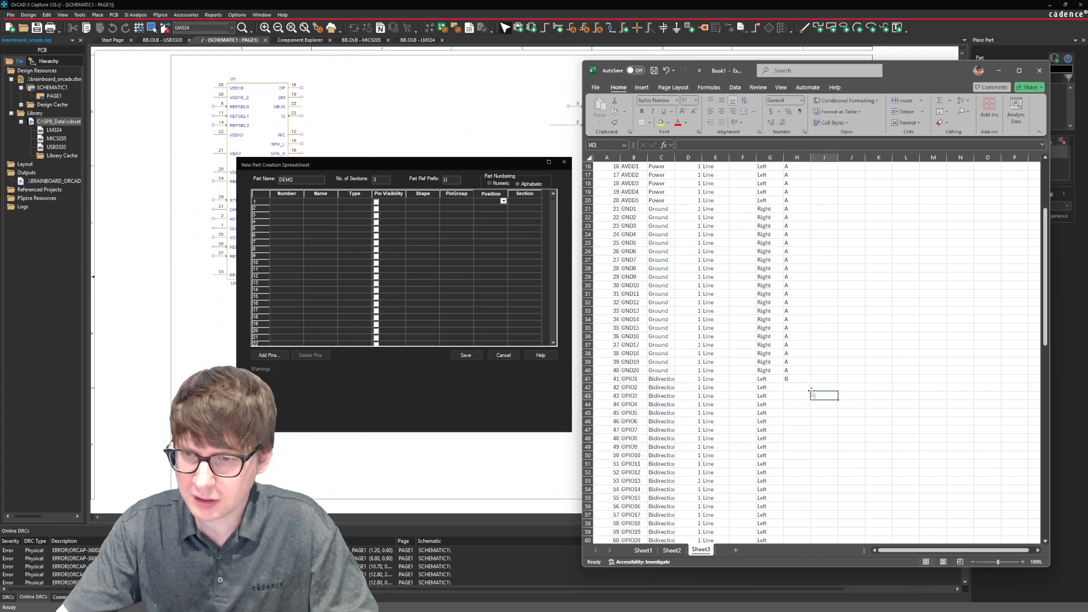
drag(812, 383, 797, 227)
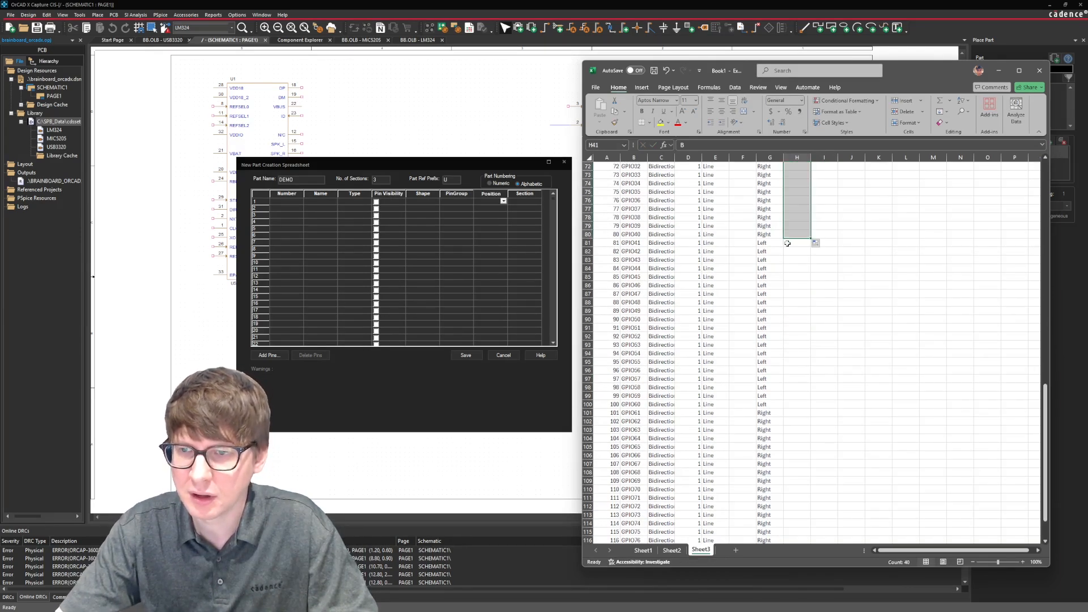
Enter section C in H81 and copy it down column H through pin 120.
click(794, 244)
text(C)
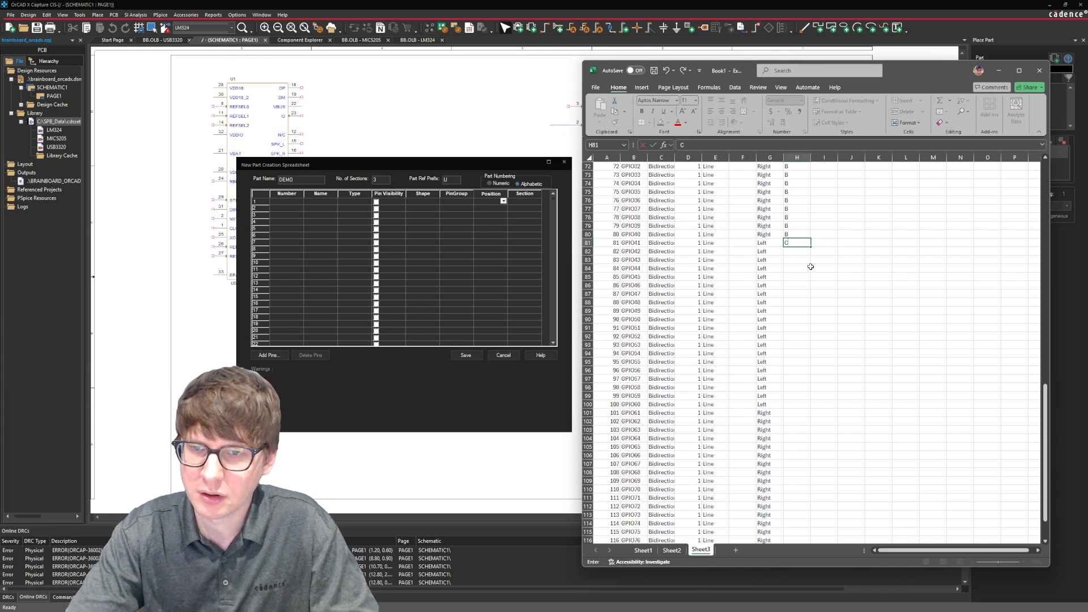
key(ctrl+Return)
key(ctrl+c)
click(799, 250)
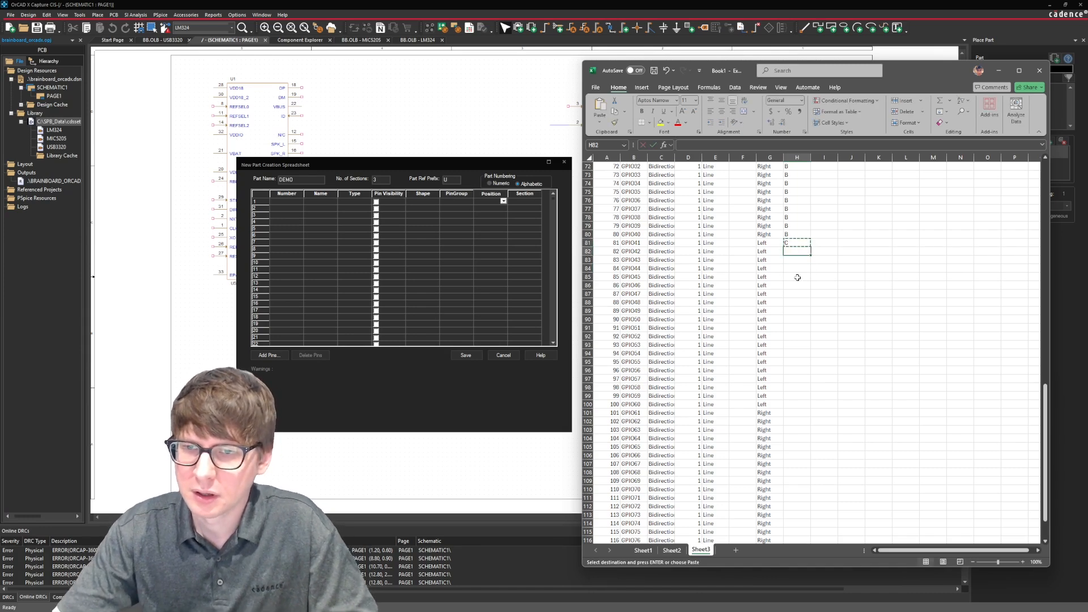
scroll(794, 300, down, 7)
shift+click(795, 394)
key(ctrl+v)
scroll(839, 384, up, 11)
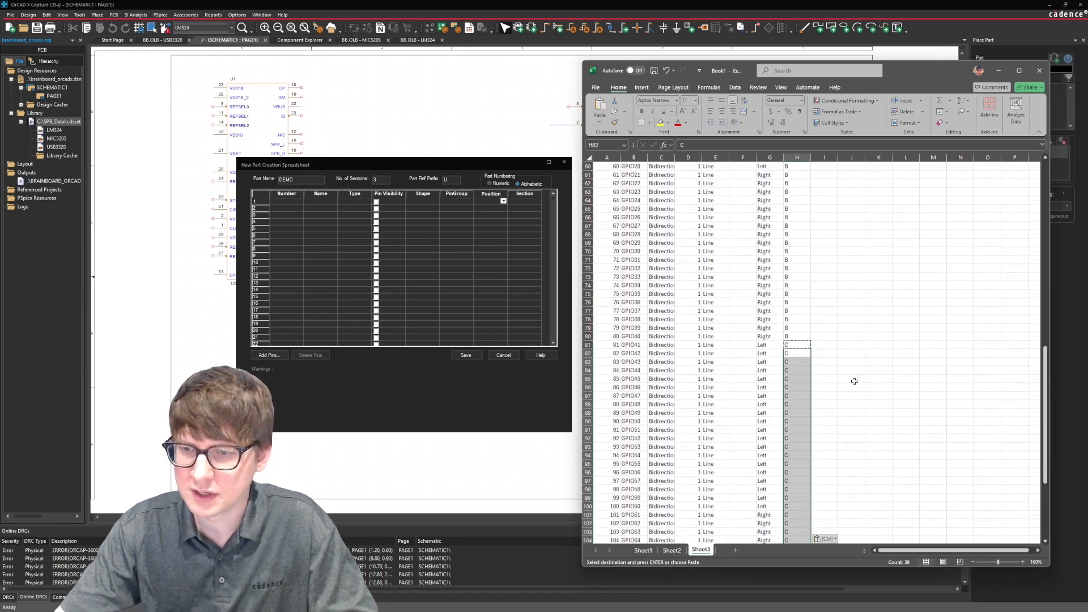
click(854, 380)
scroll(819, 280, up, 13)
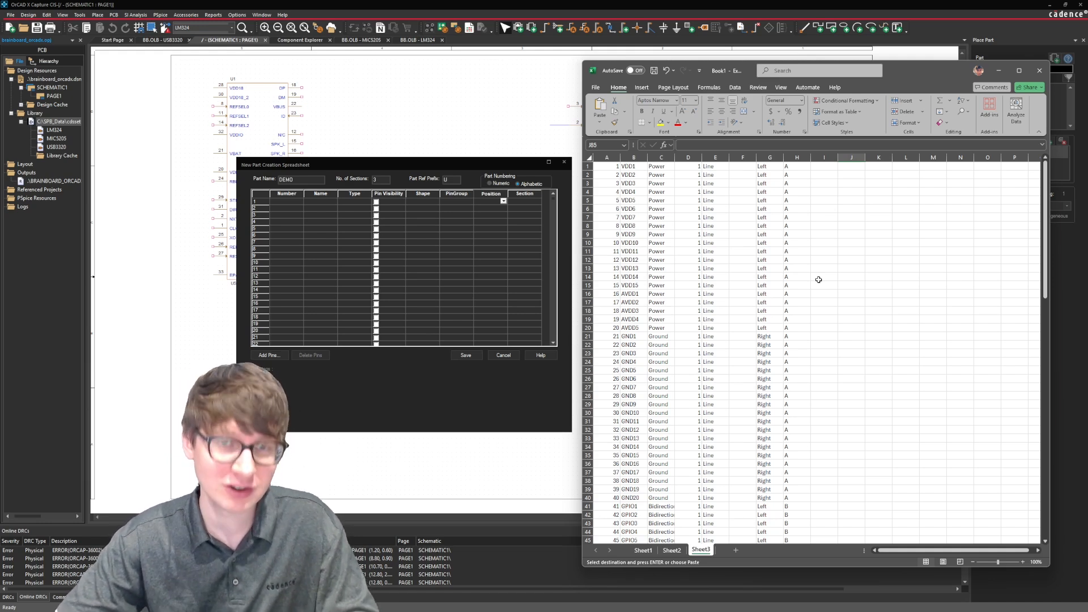
Copy the full pin table A1:H120 and paste it into OrCAD's New Part Creation Spreadsheet, starting at the first row's Number cell.
click(606, 166)
scroll(737, 431, down, 20)
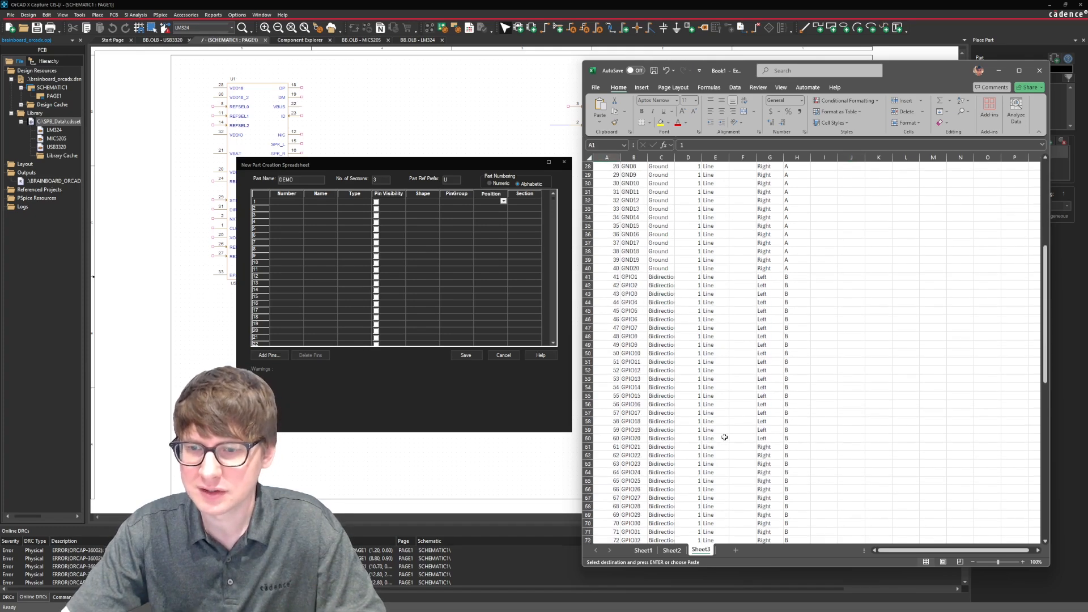
scroll(746, 441, down, 5)
shift+click(793, 464)
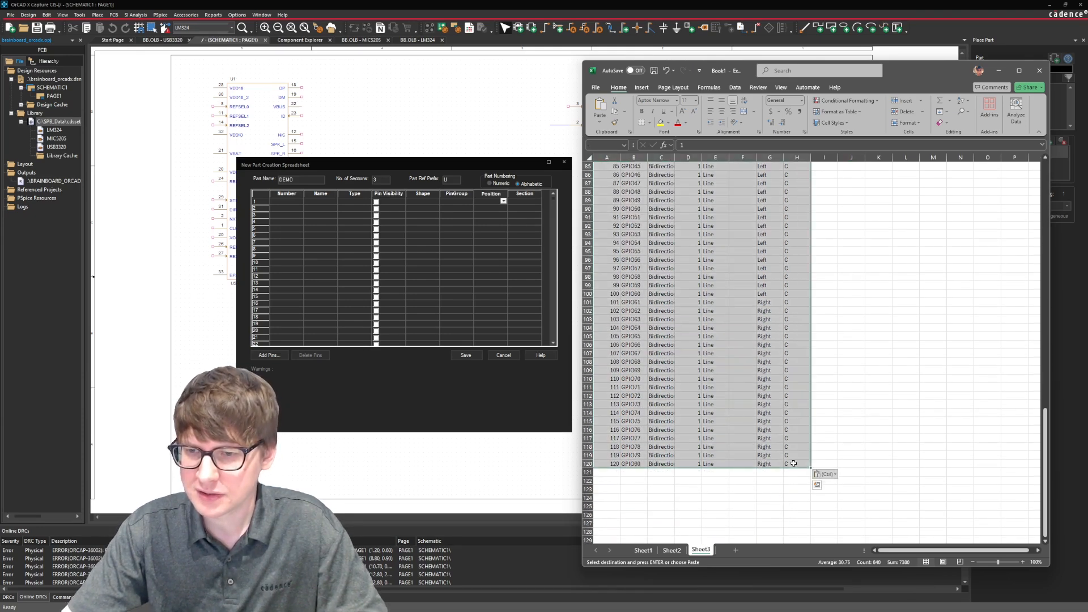
key(ctrl+c)
click(292, 206)
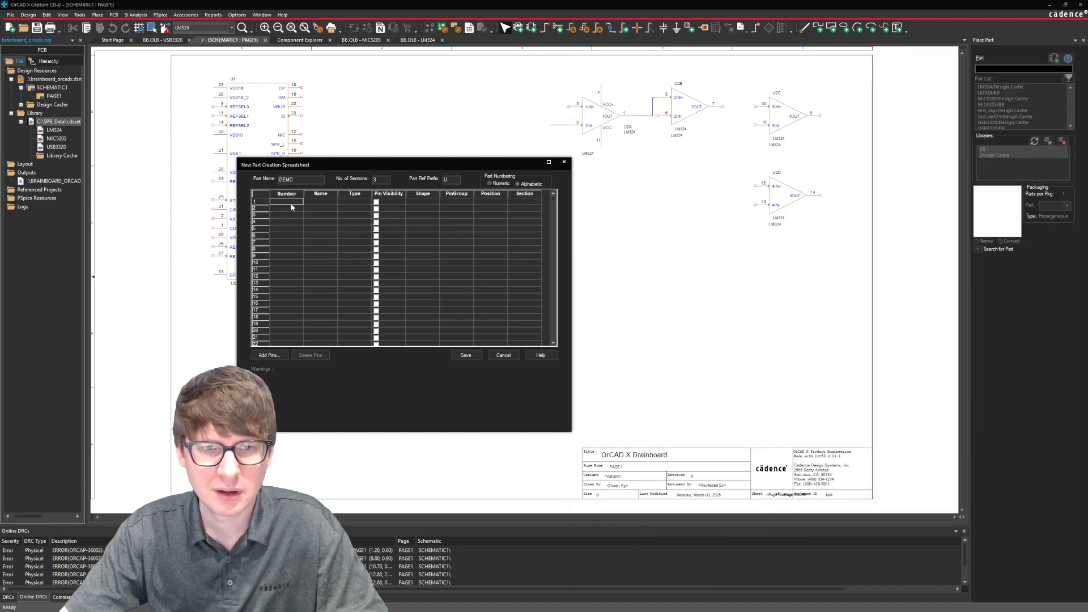
key(ctrl+v)
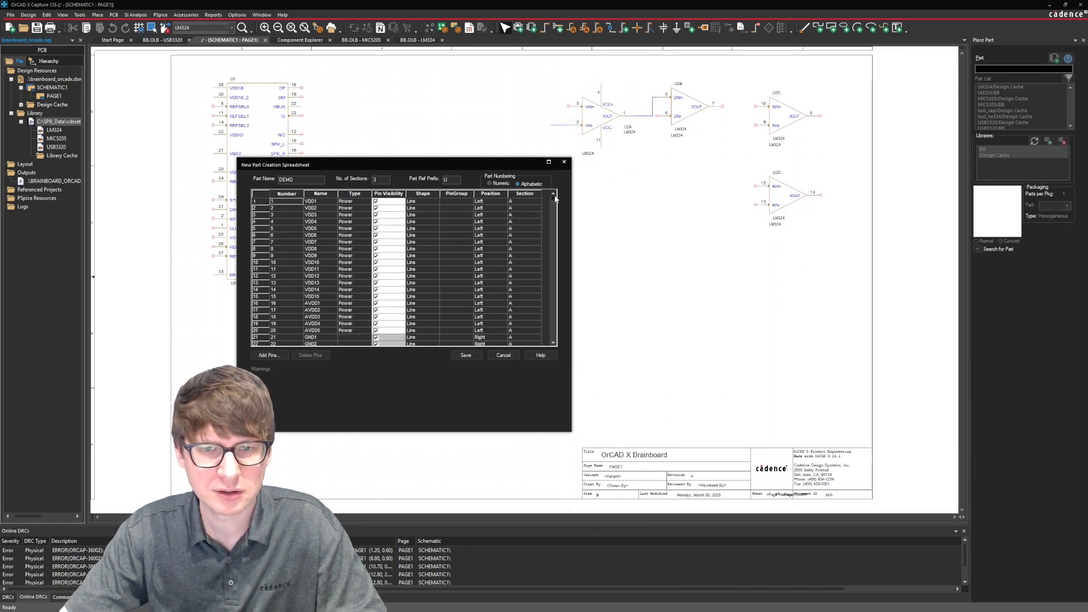
Compare the Type entries of the GND pins in the New Part Creation Spreadsheet with the pin table in Excel.
click(358, 270)
click(553, 344)
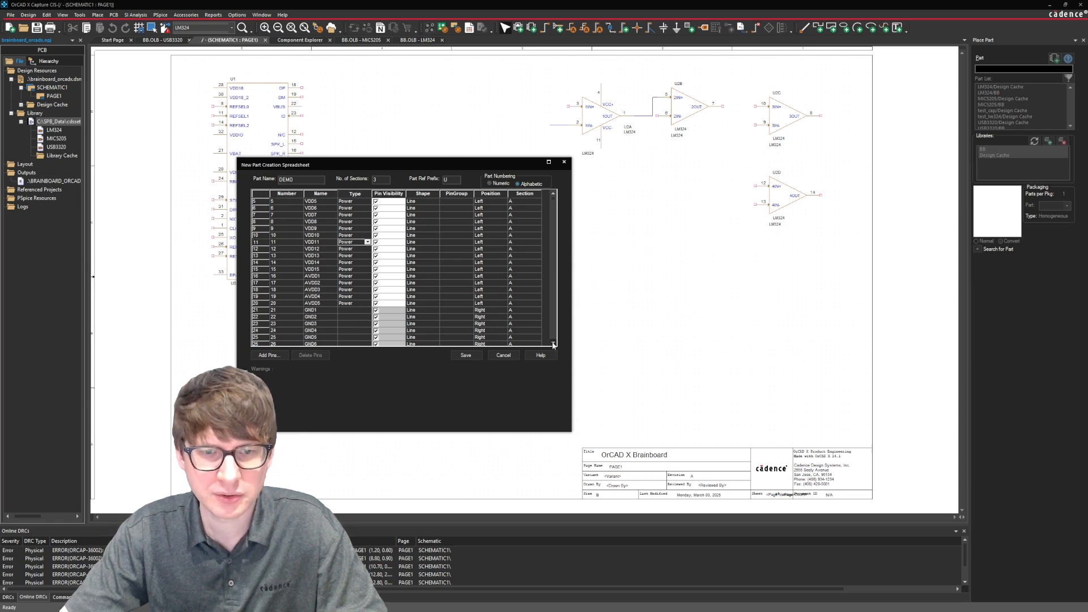
click(553, 344)
click(553, 344)
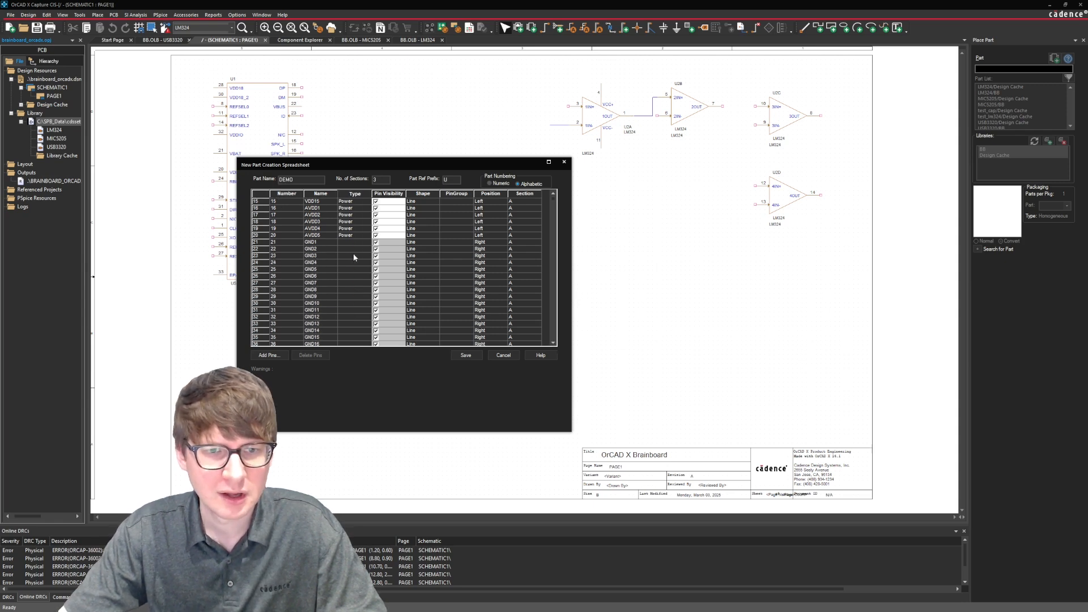
key(alt+Tab)
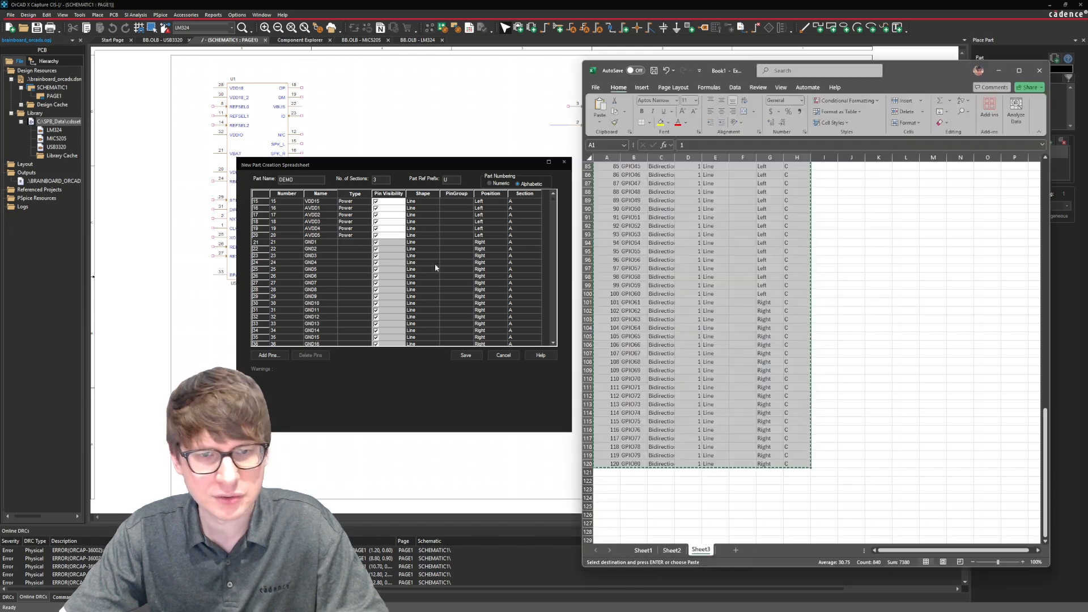
scroll(685, 272, up, 20)
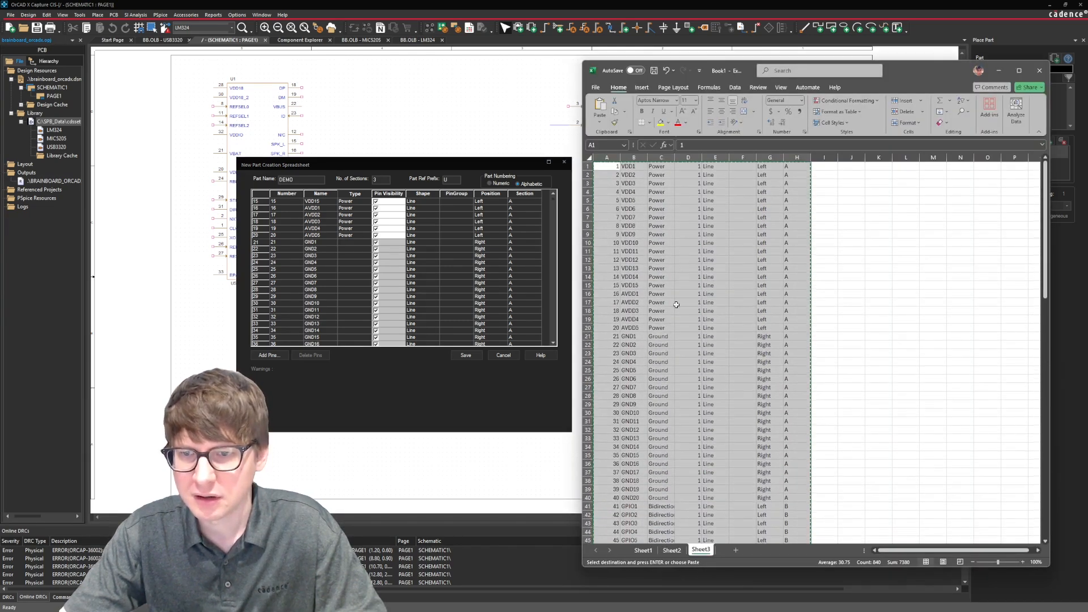
click(665, 336)
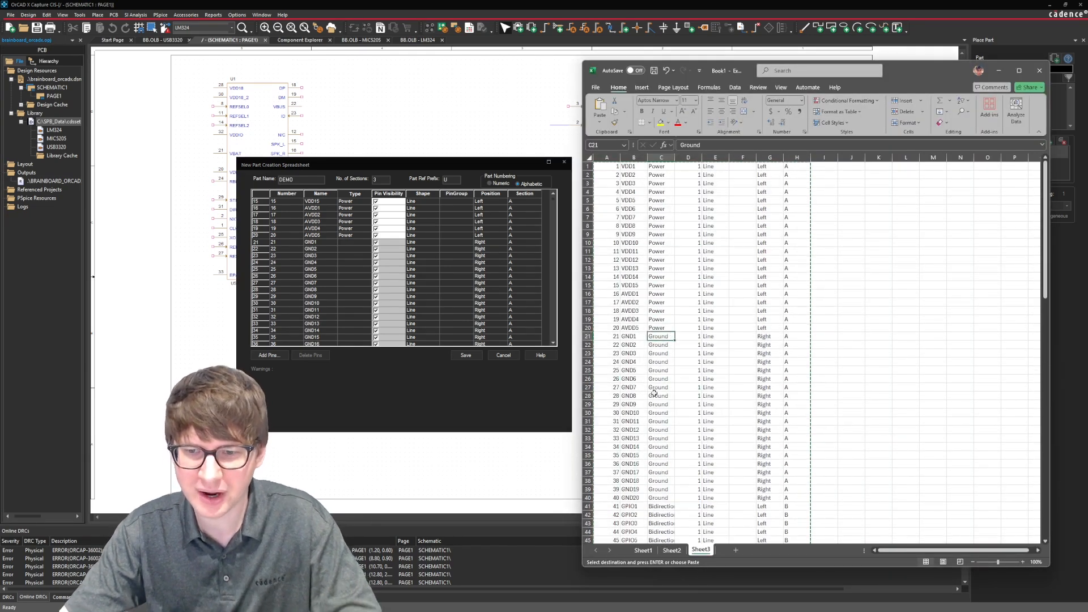
click(357, 243)
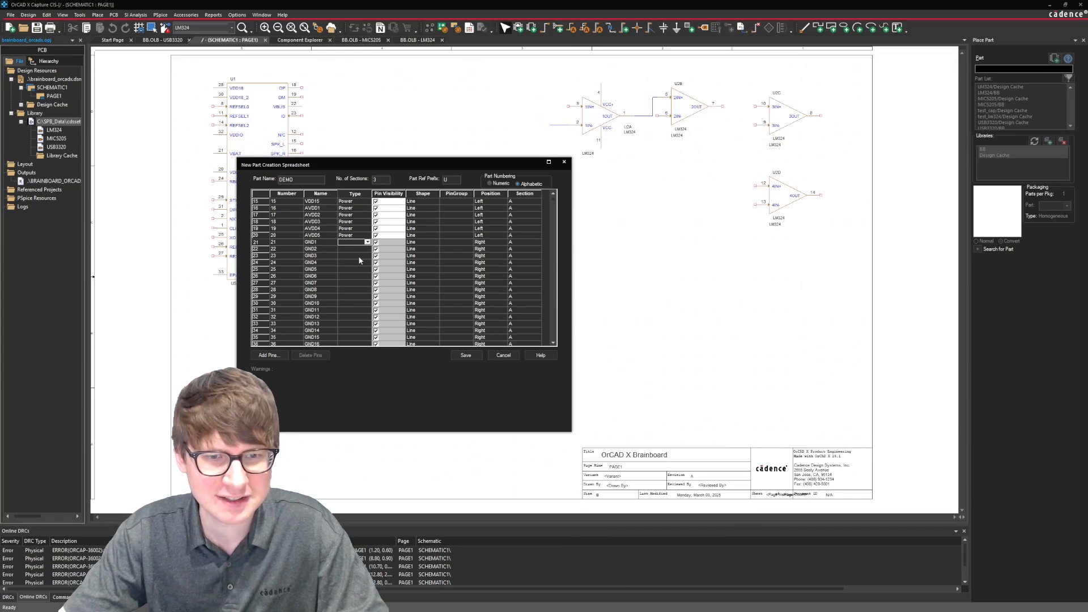
Switch to Excel and replace the Ground types in C21:C40 with Power copied from the Type column above.
key(alt+Tab)
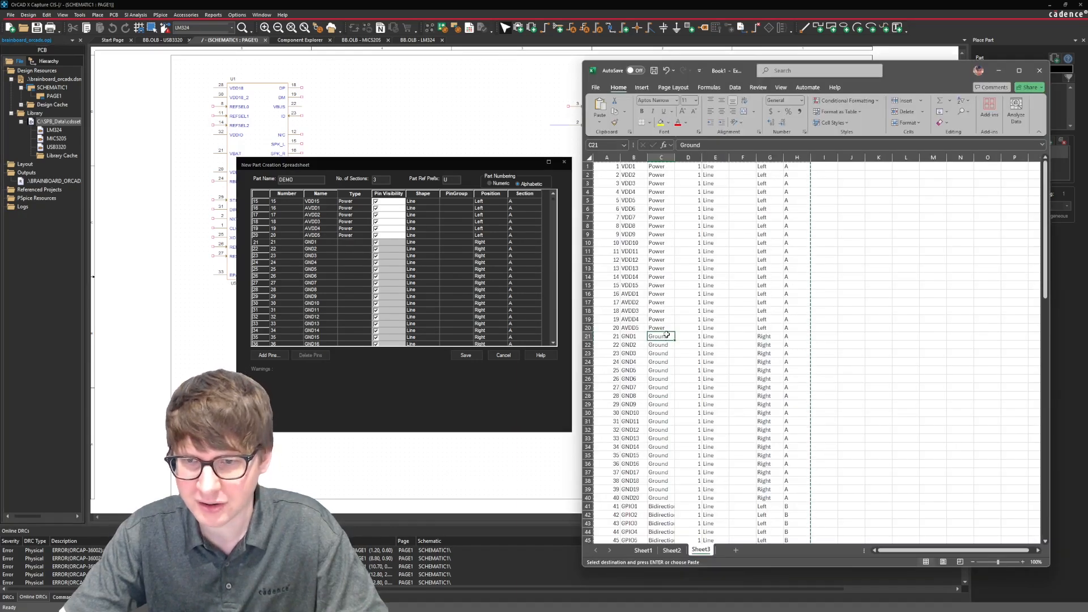
drag(658, 166, 662, 498)
key(ctrl+c)
click(661, 336)
key(Return)
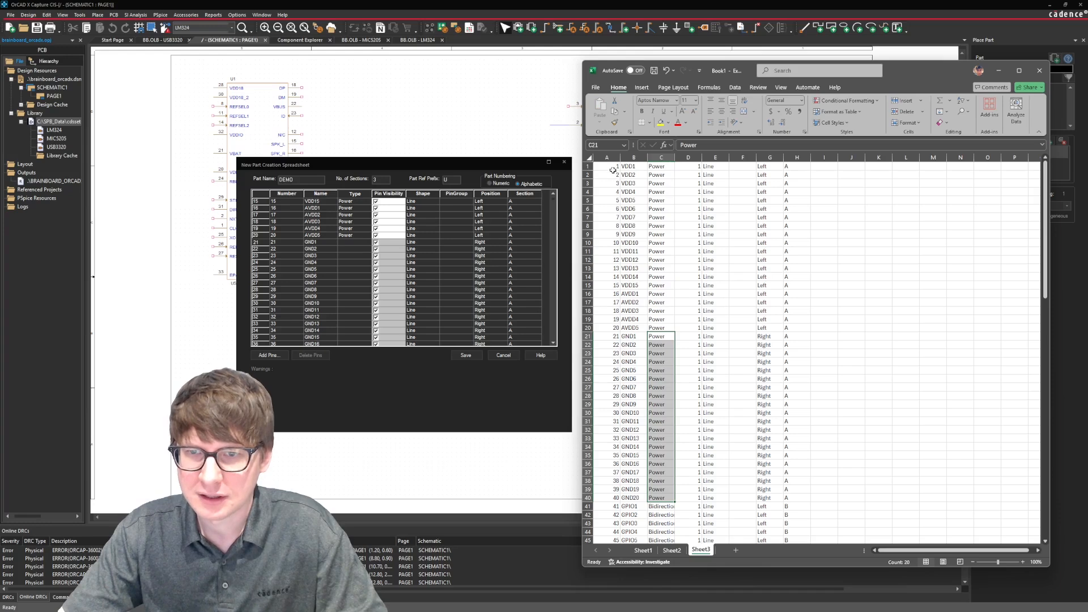
Copy the corrected pin table A1:H120 and paste it over OrCAD's New Part Creation Spreadsheet, starting at the first row's Number cell.
click(614, 170)
scroll(711, 287, down, 20)
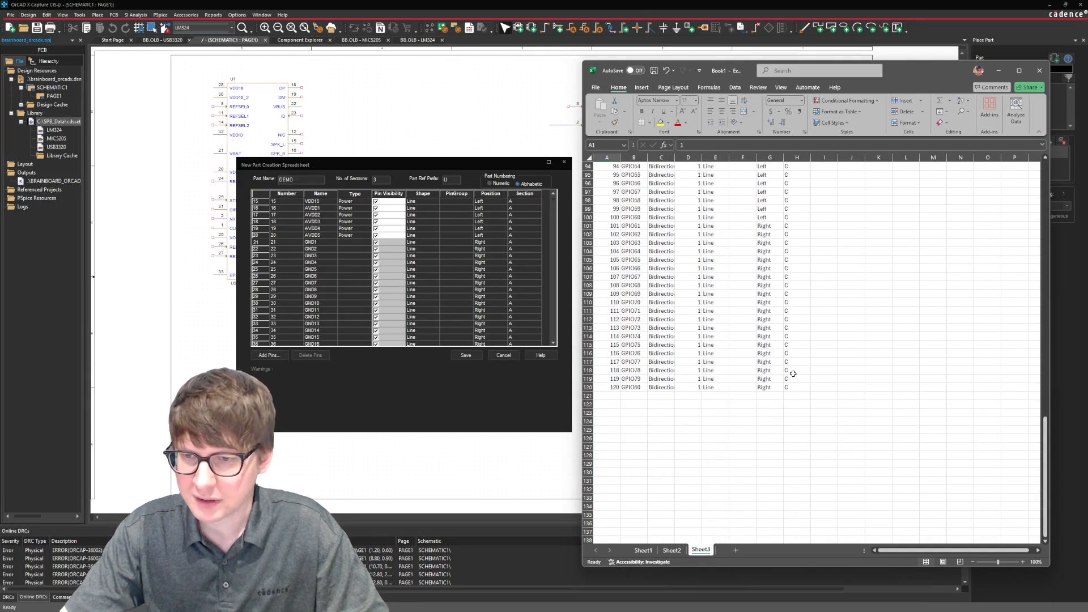
shift+click(794, 385)
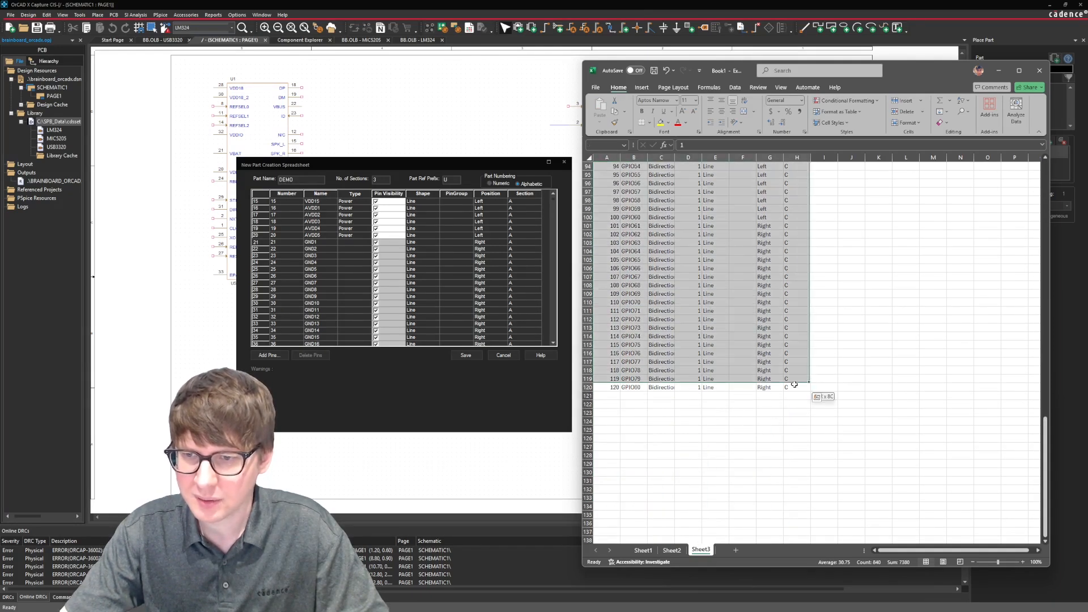
click(274, 200)
scroll(274, 200, up, 5)
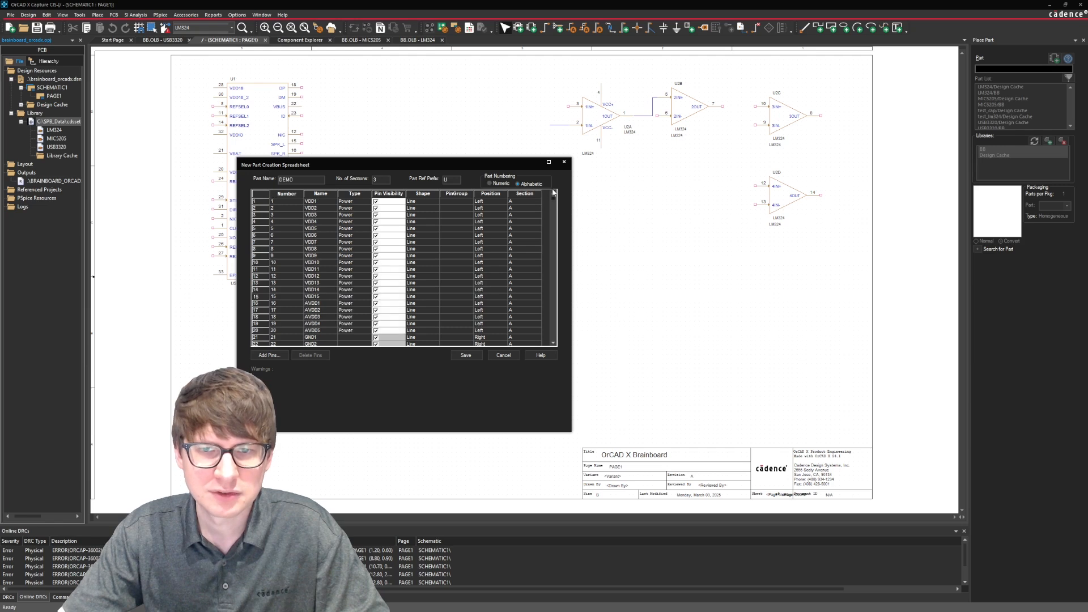
click(282, 201)
key(ctrl+v)
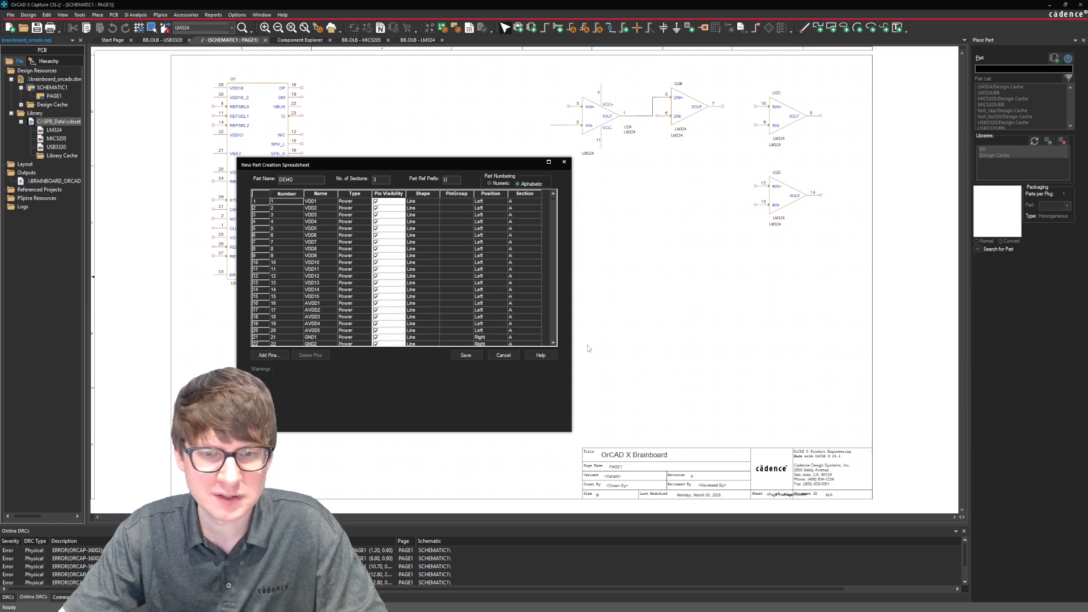
Check the pasted rows through pin 120 and save the DEMO part to the library.
click(554, 344)
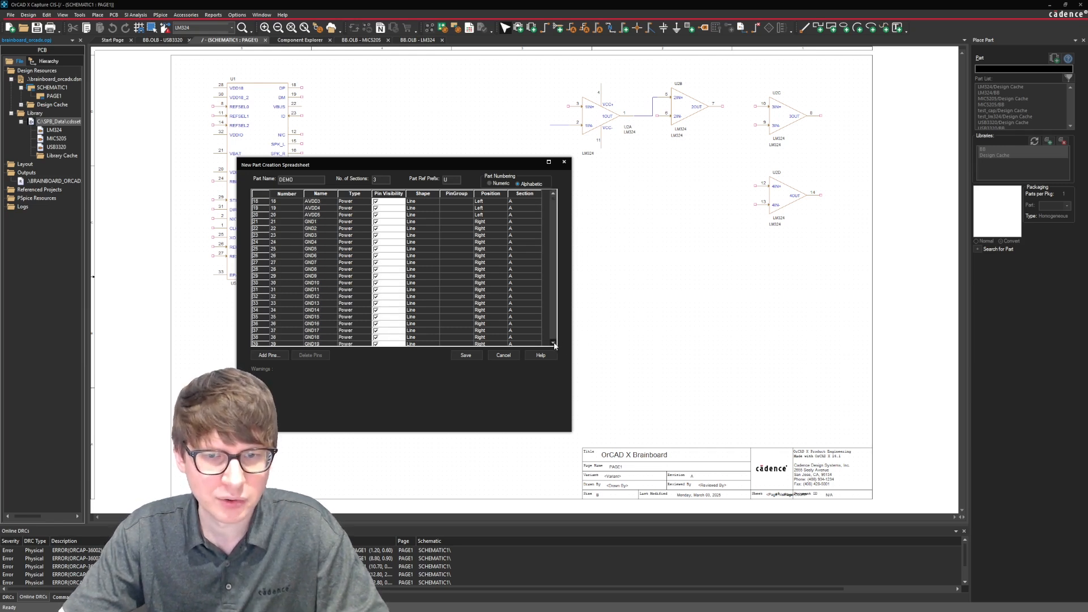
click(553, 344)
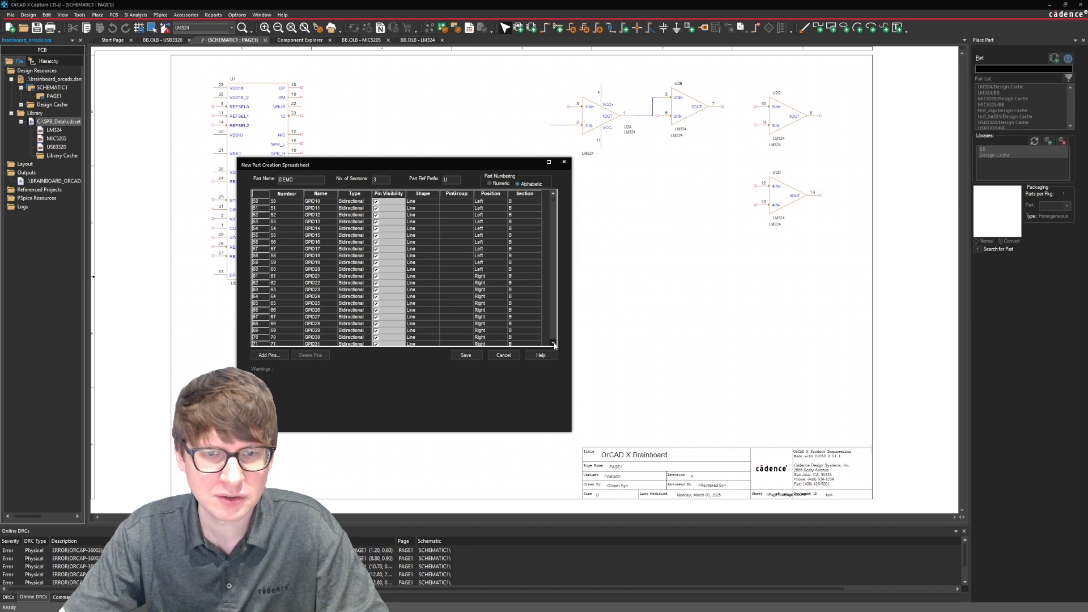
click(553, 344)
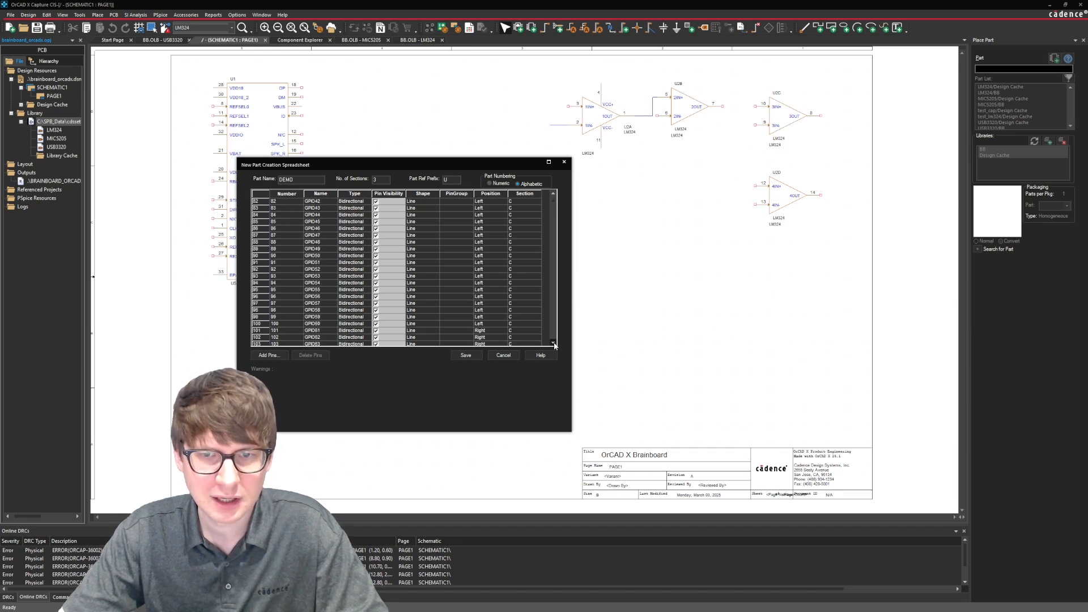
click(554, 344)
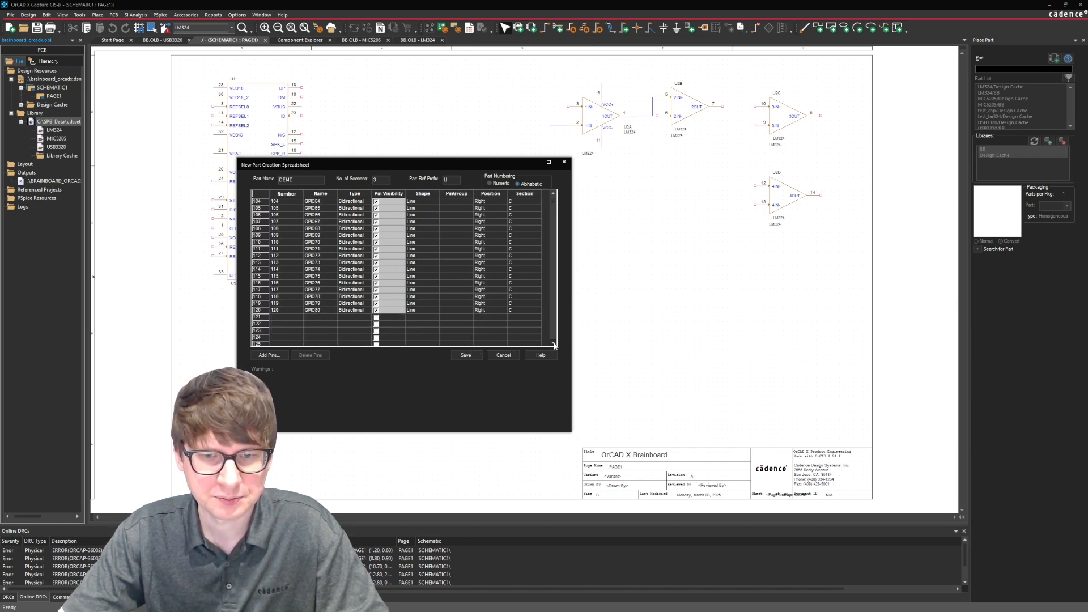
click(464, 356)
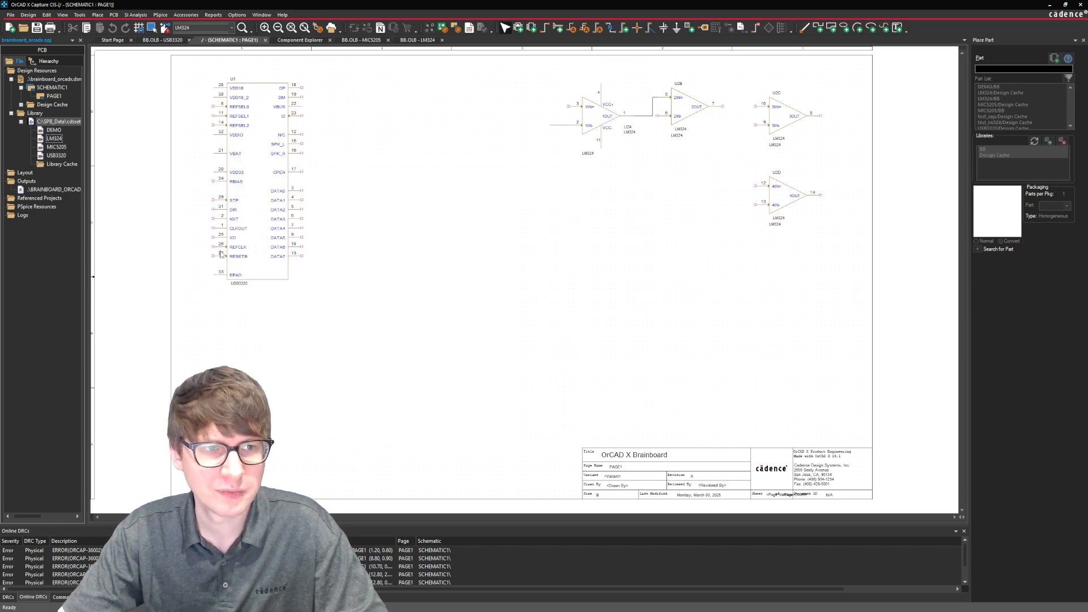
Open the DEMO part from the library and inspect the pins of sections A, B and C.
double_click(54, 131)
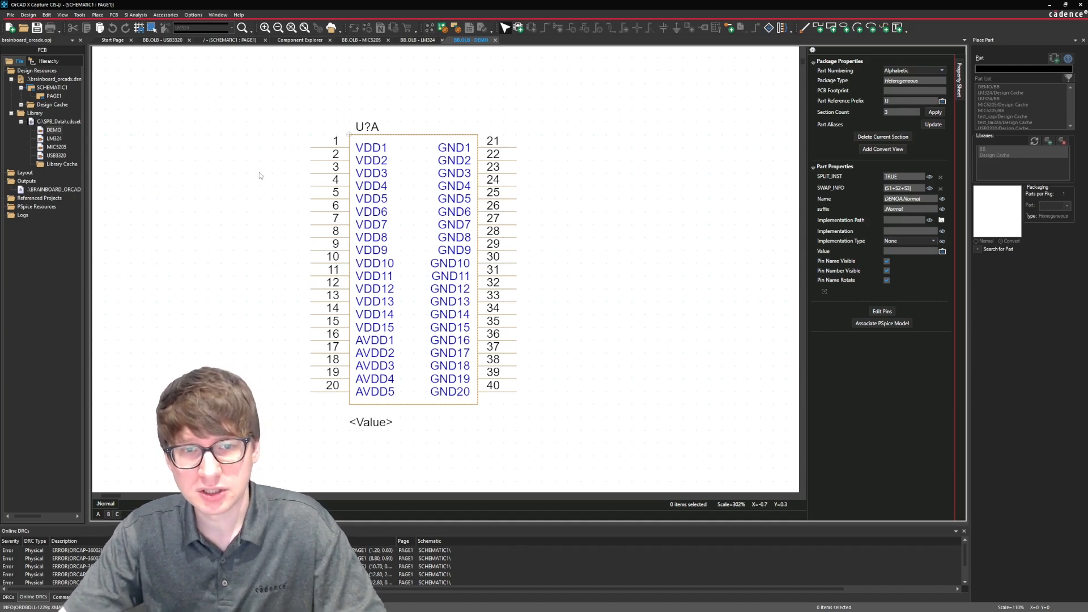
drag(284, 122, 319, 421)
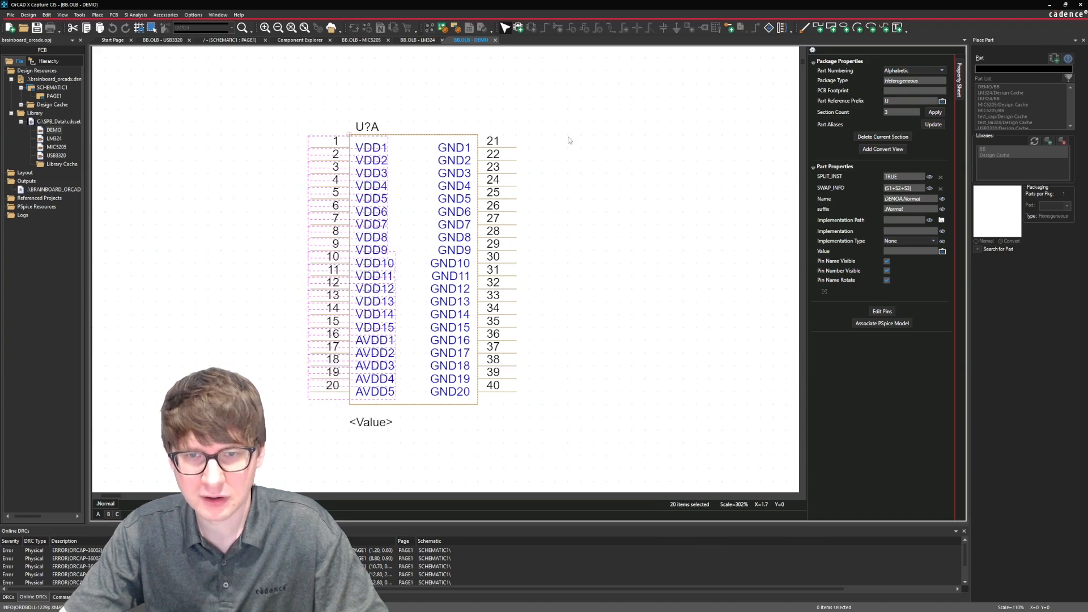
drag(568, 109, 524, 411)
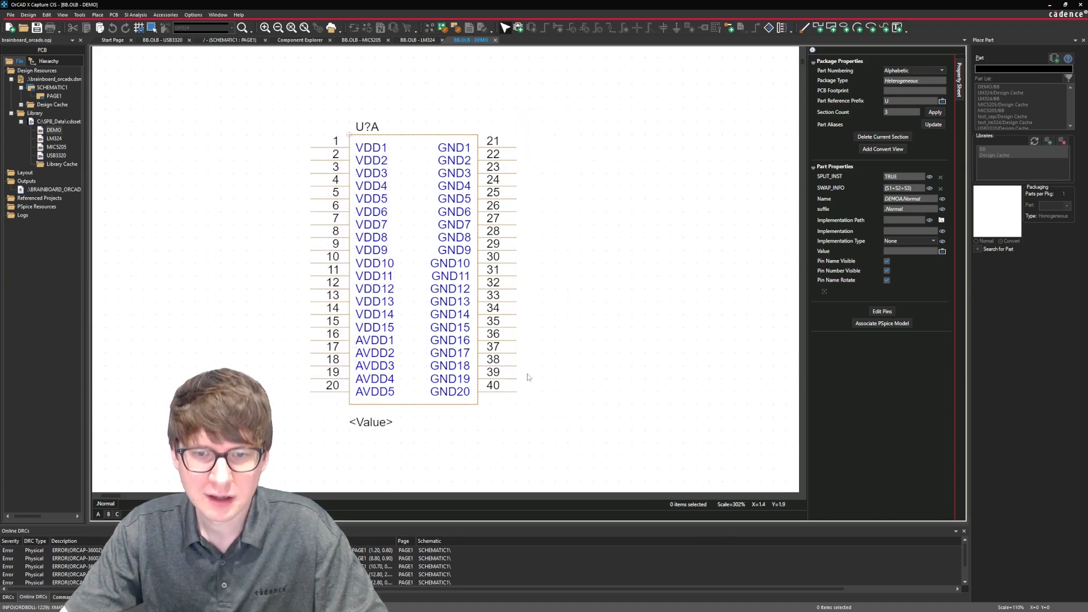
click(509, 151)
click(537, 206)
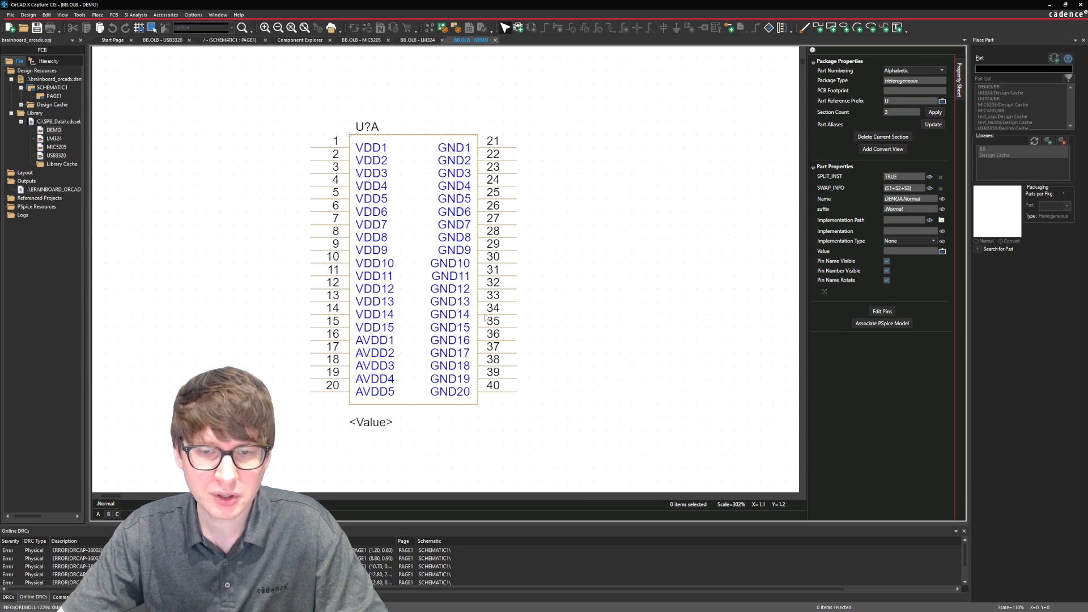
click(107, 514)
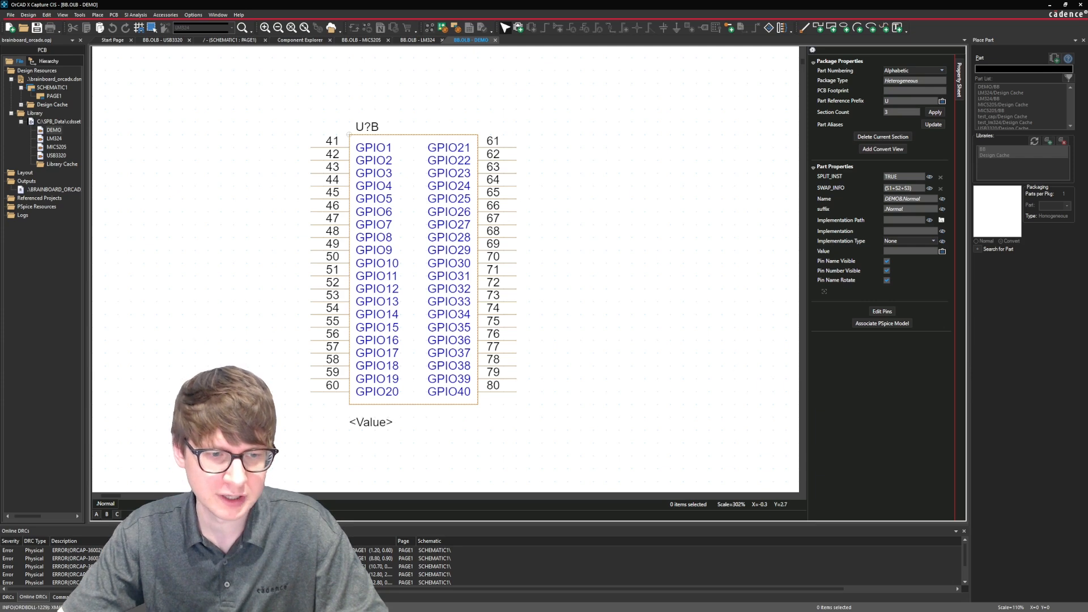
click(118, 514)
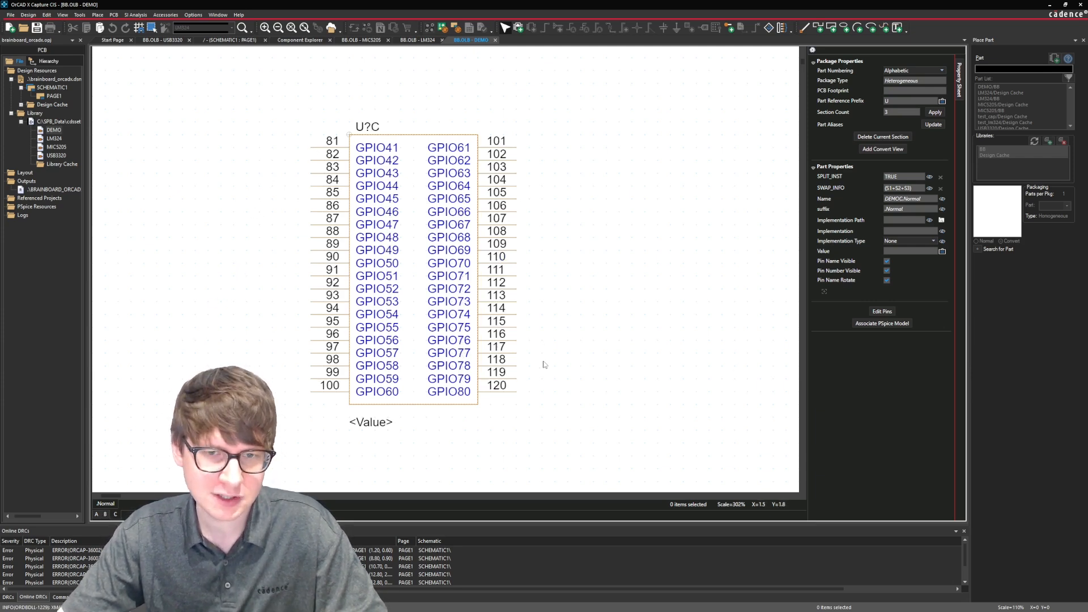
Place DEMO sections A, B and C side by side on schematic PAGE1, between the USB3320 symbol and the title block.
double_click(49, 97)
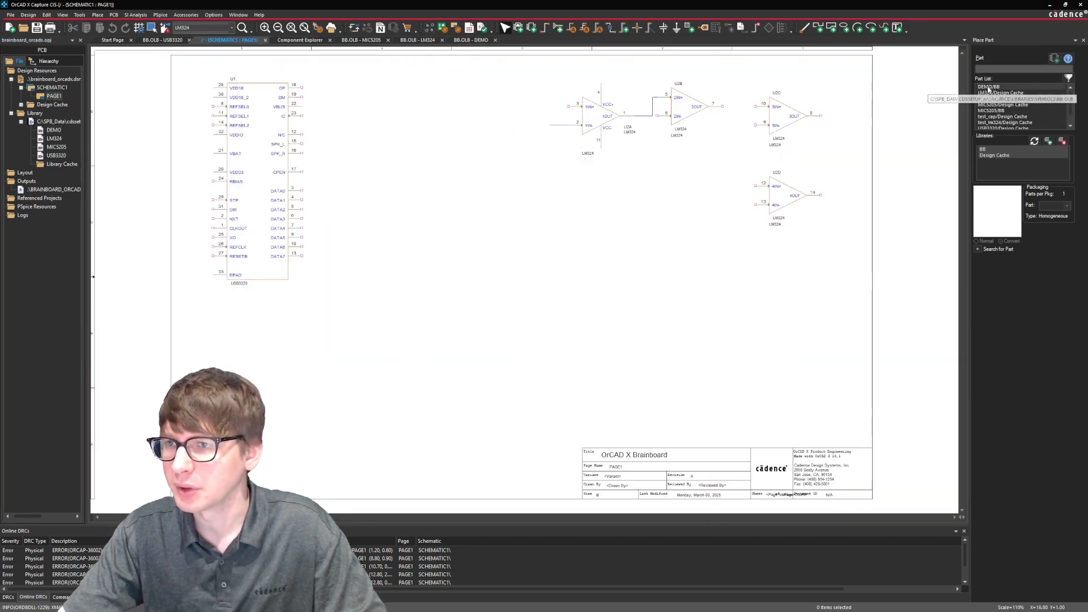
double_click(989, 87)
click(372, 245)
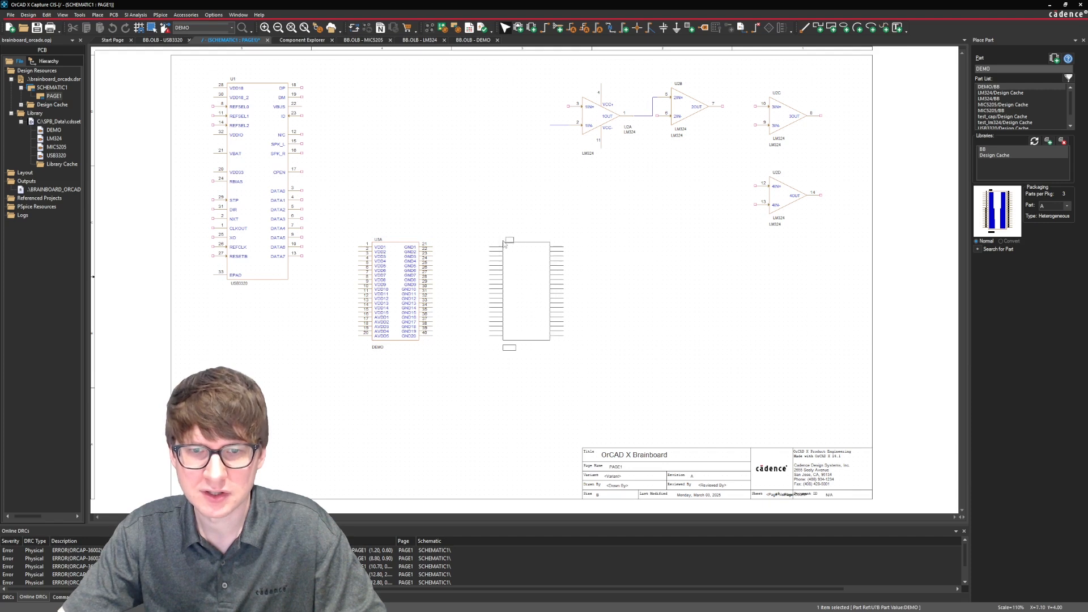
click(496, 246)
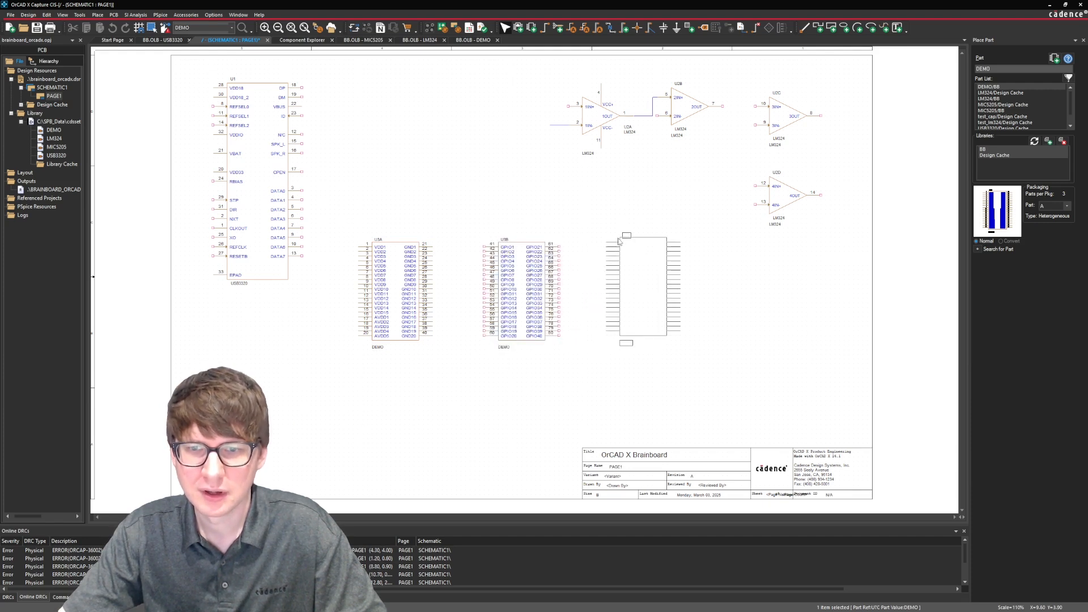
click(618, 238)
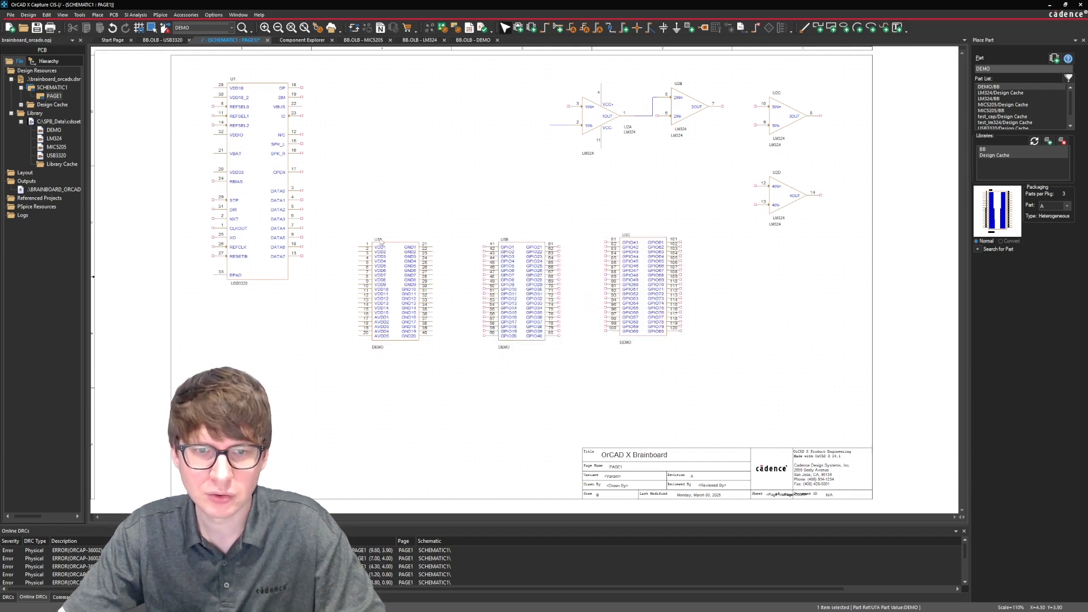
key(Escape)
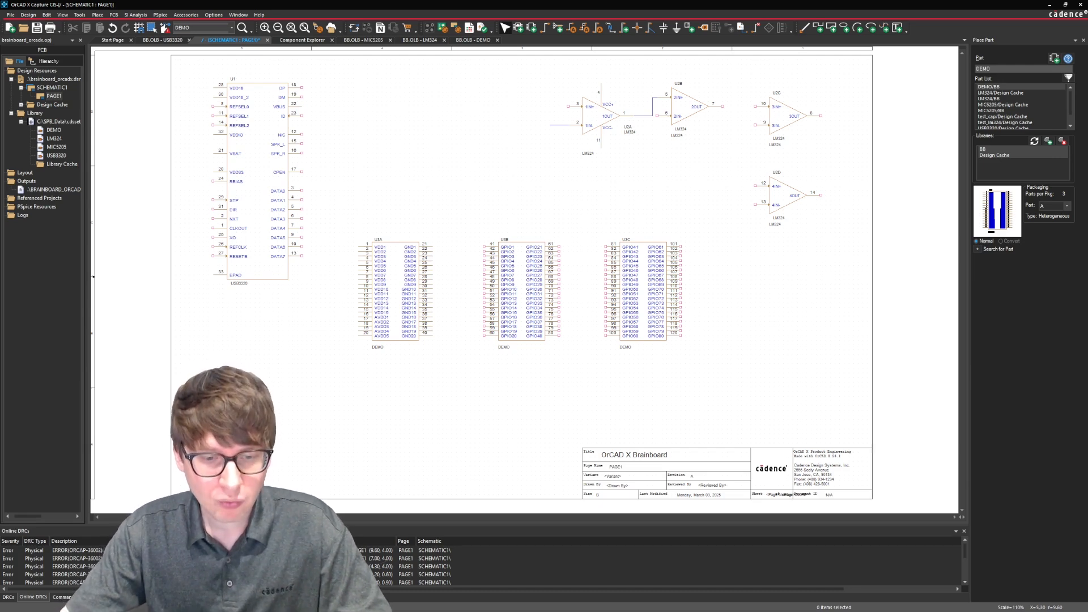
Review the Excel pin table alongside a blank New Part Creation Spreadsheet for the library, and close the spreadsheet without defining a part.
click(352, 602)
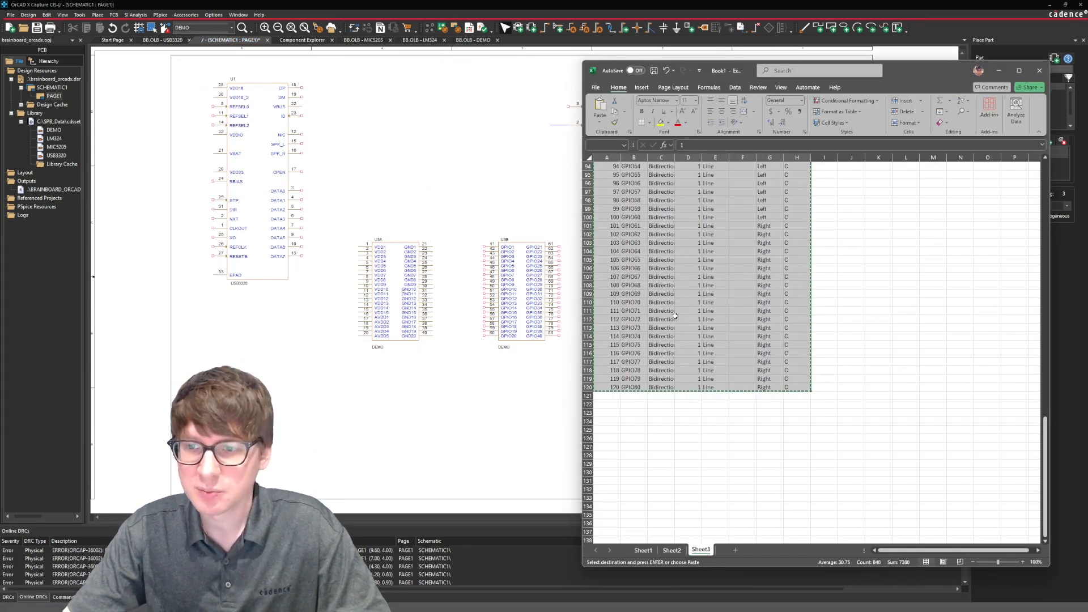
scroll(711, 305, up, 19)
scroll(716, 302, up, 12)
click(716, 301)
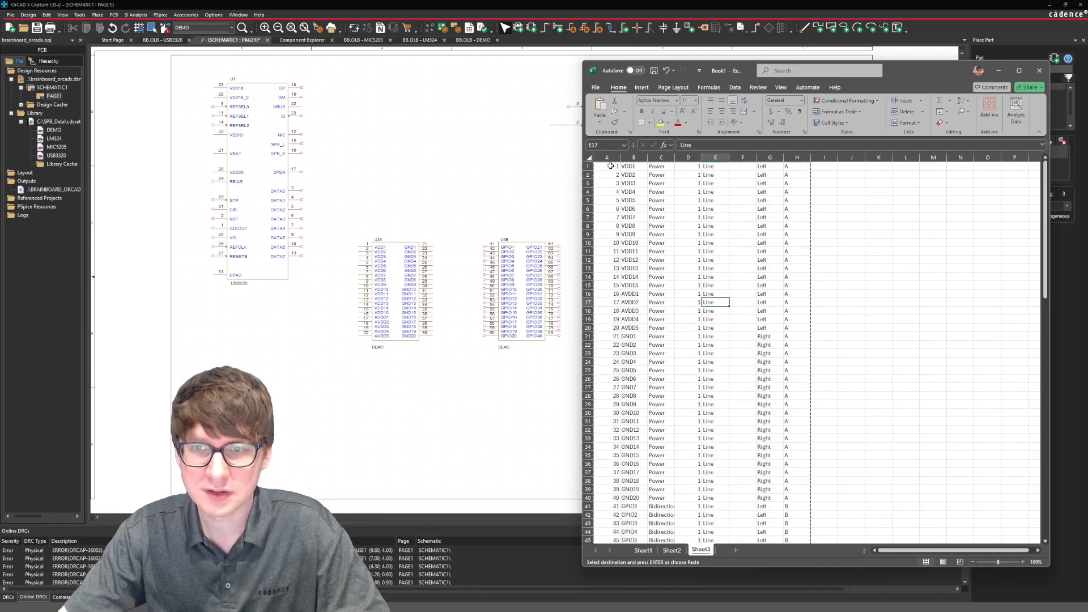
right_click(70, 122)
click(132, 147)
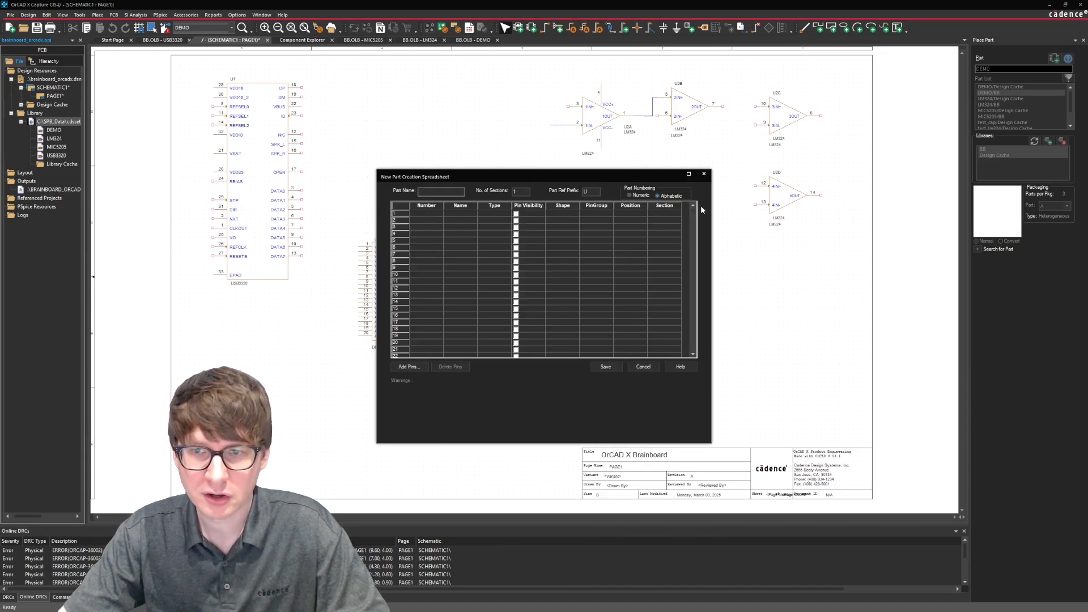
key(alt+Tab)
click(663, 184)
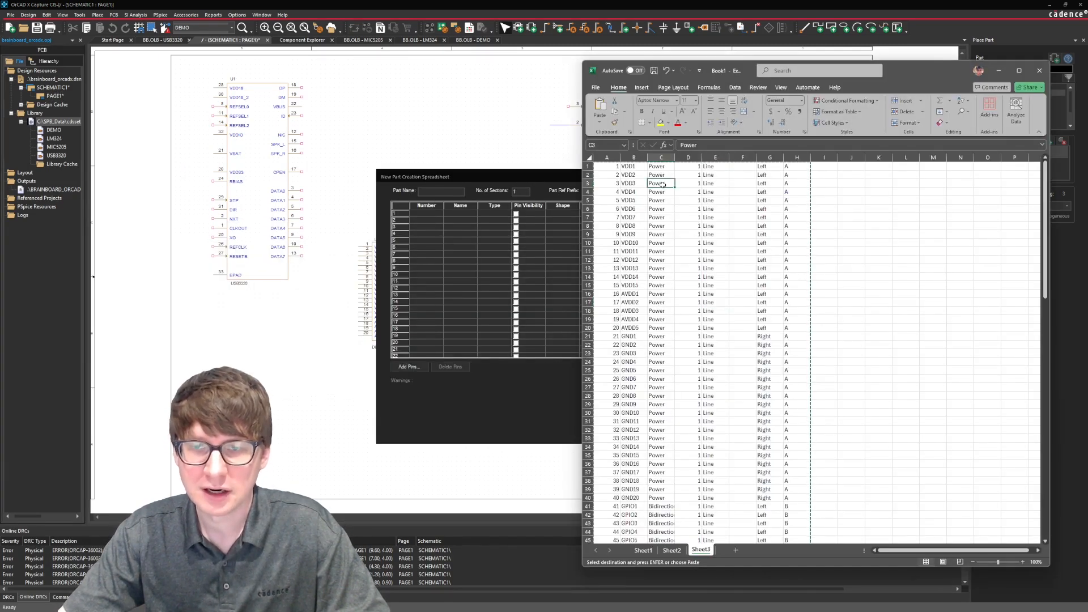
click(507, 412)
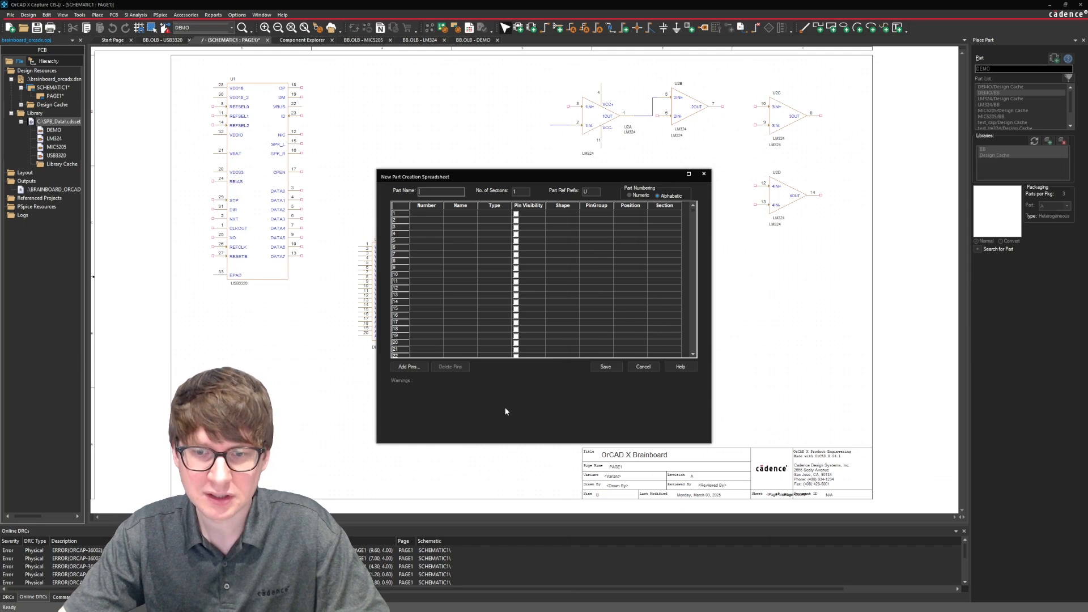
click(605, 367)
click(548, 327)
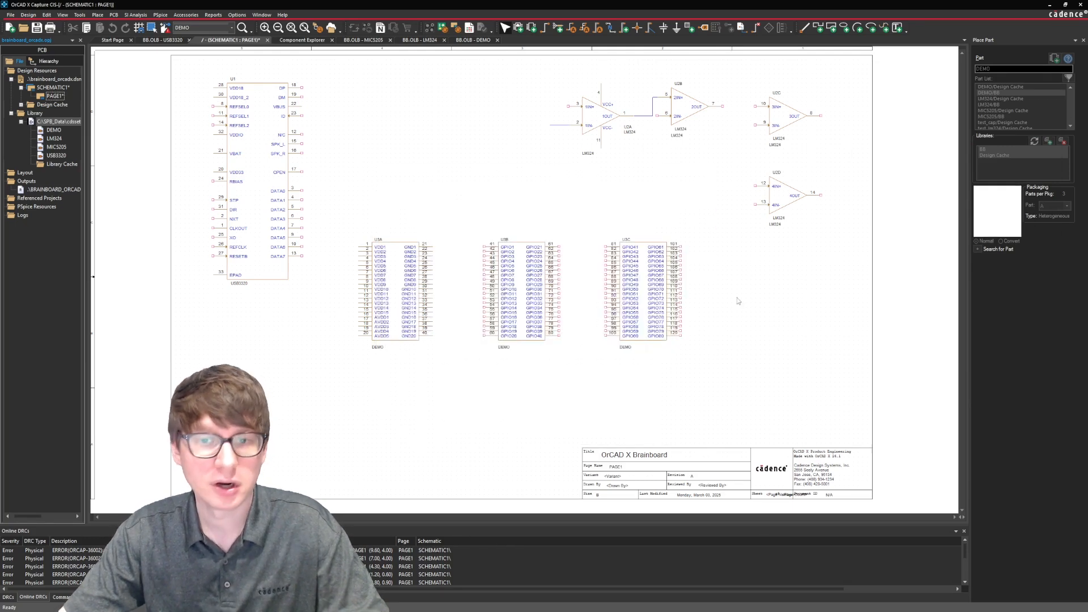
Reopen the DEMO part from the library and inspect the body outline of section C.
double_click(61, 131)
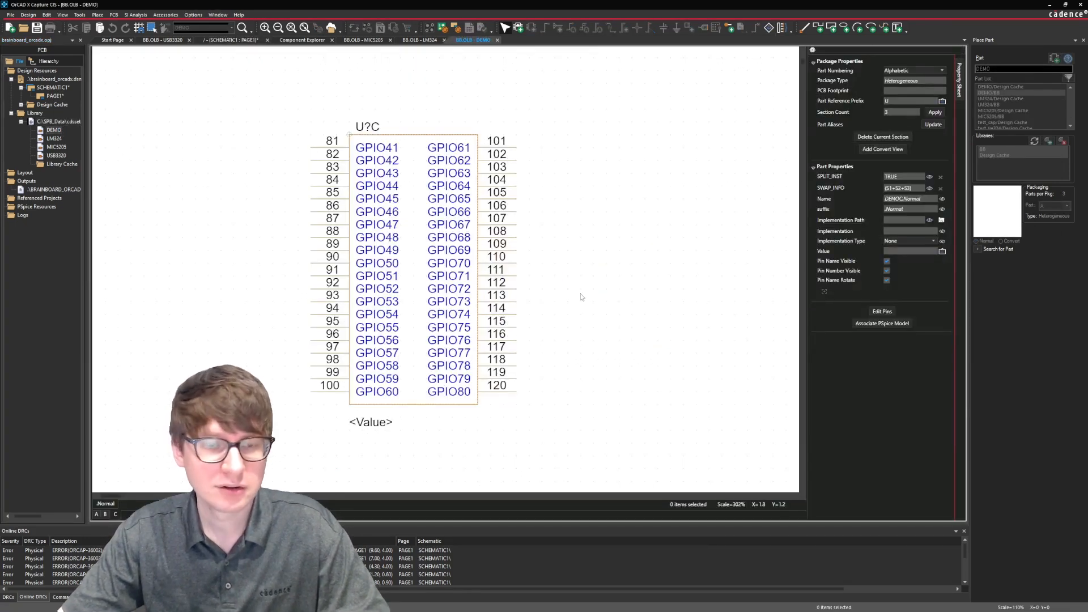
click(471, 370)
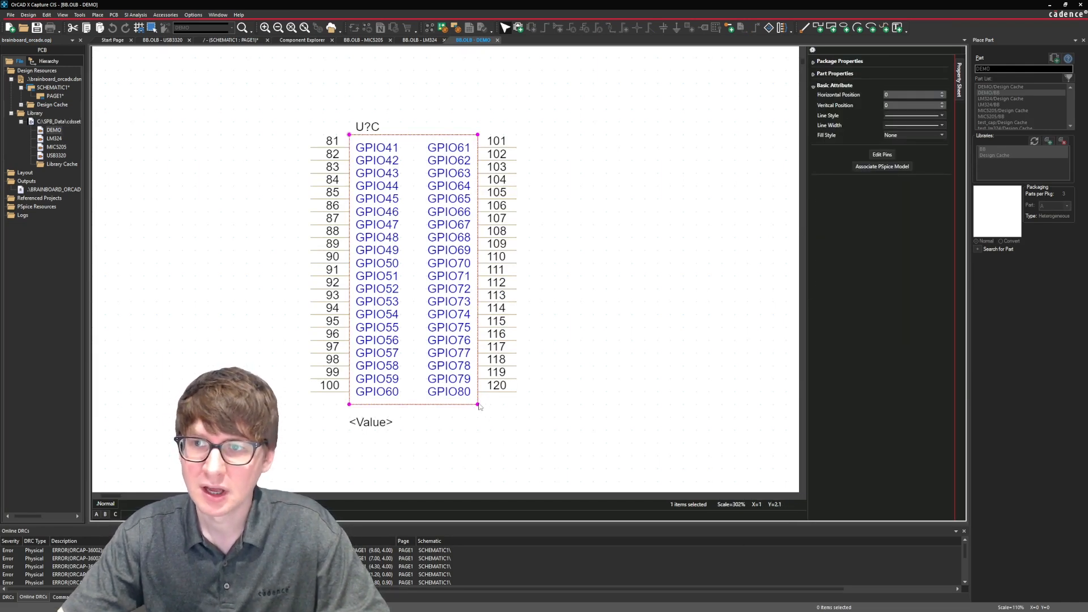
mouse_move(479, 406)
mouse_down()
mouse_move(479, 476)
mouse_move(479, 406)
mouse_up()
click(527, 421)
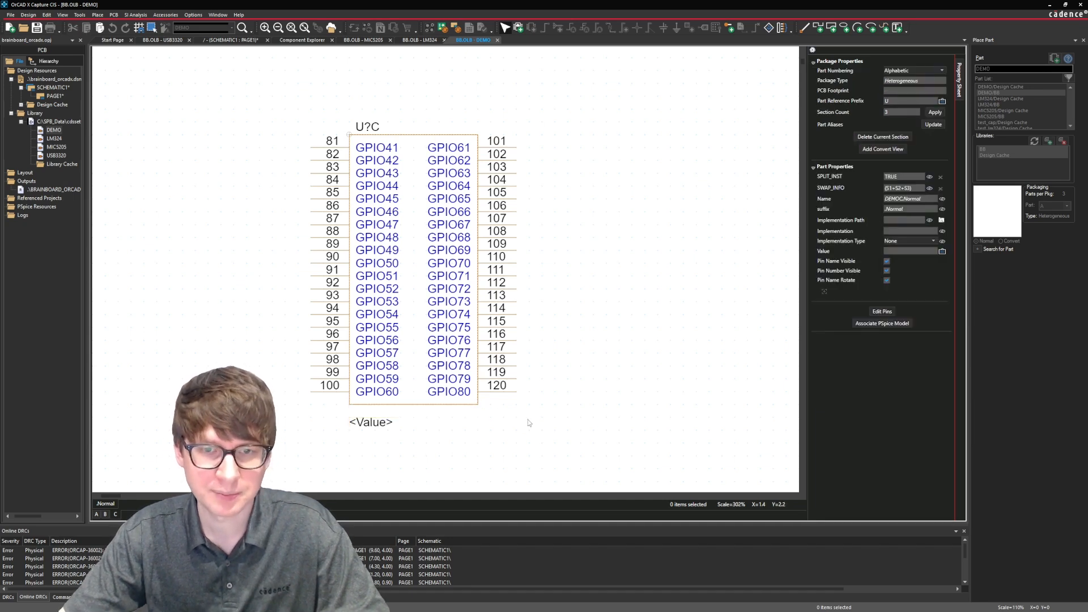